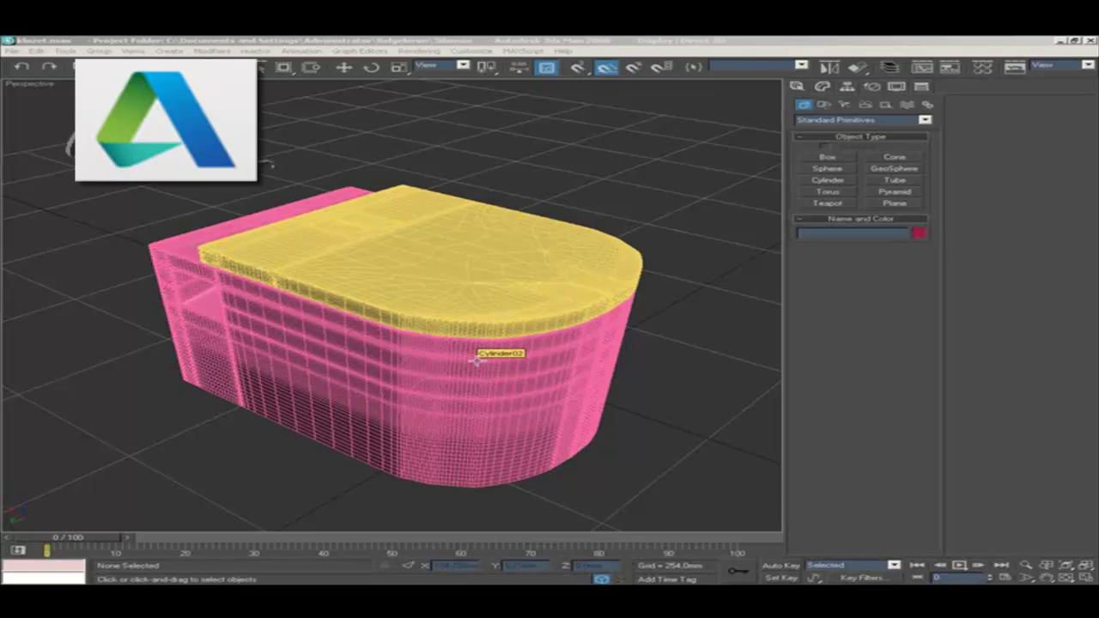
- Orbit the Perspective view to inspect the toilet from low angles, then restore four viewports
key(w)
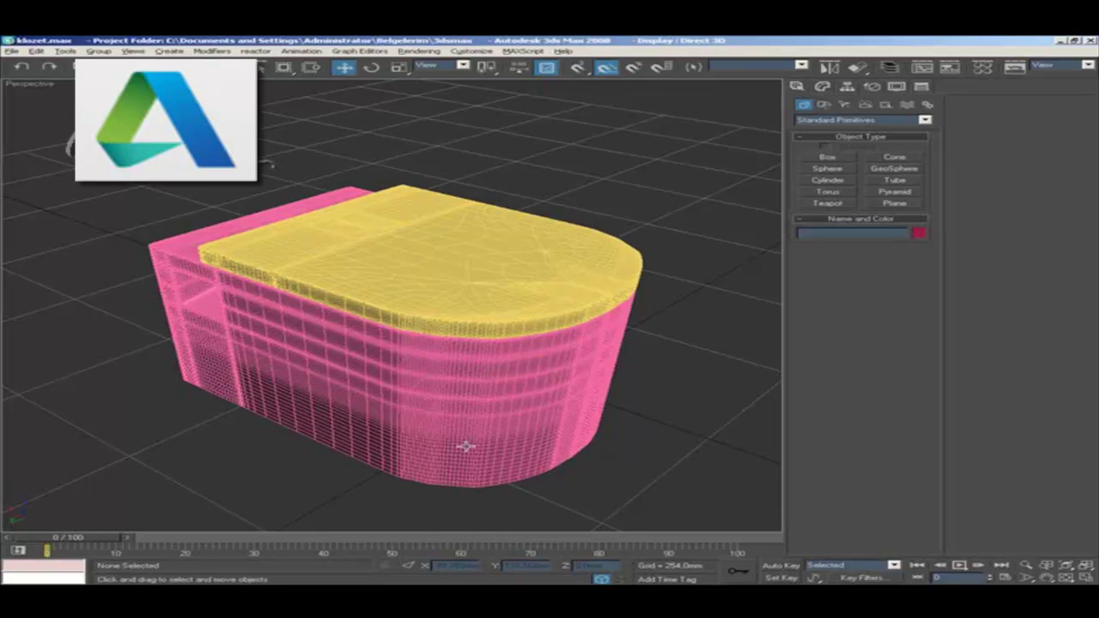
mouse_move(563, 451)
alt+middle_down()
mouse_move(503, 380)
mouse_move(545, 361)
mouse_move(591, 409)
mouse_move(780, 432)
mouse_move(491, 437)
mouse_move(554, 442)
alt+middle_up()
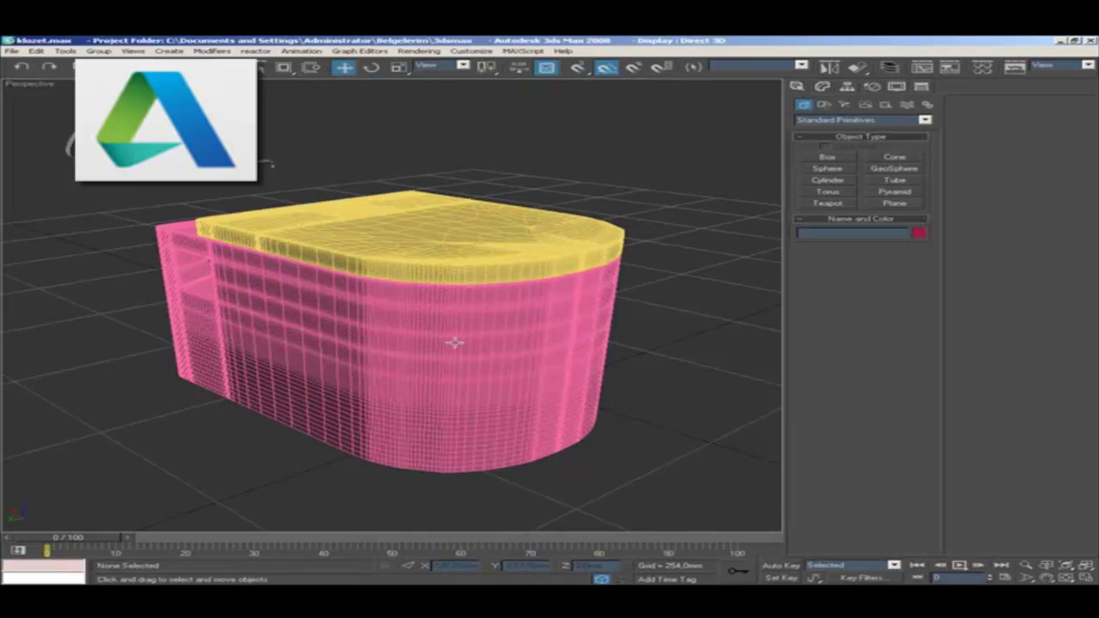
alt+middle_drag(510, 355, 498, 362)
alt+middle_drag(414, 375, 436, 373)
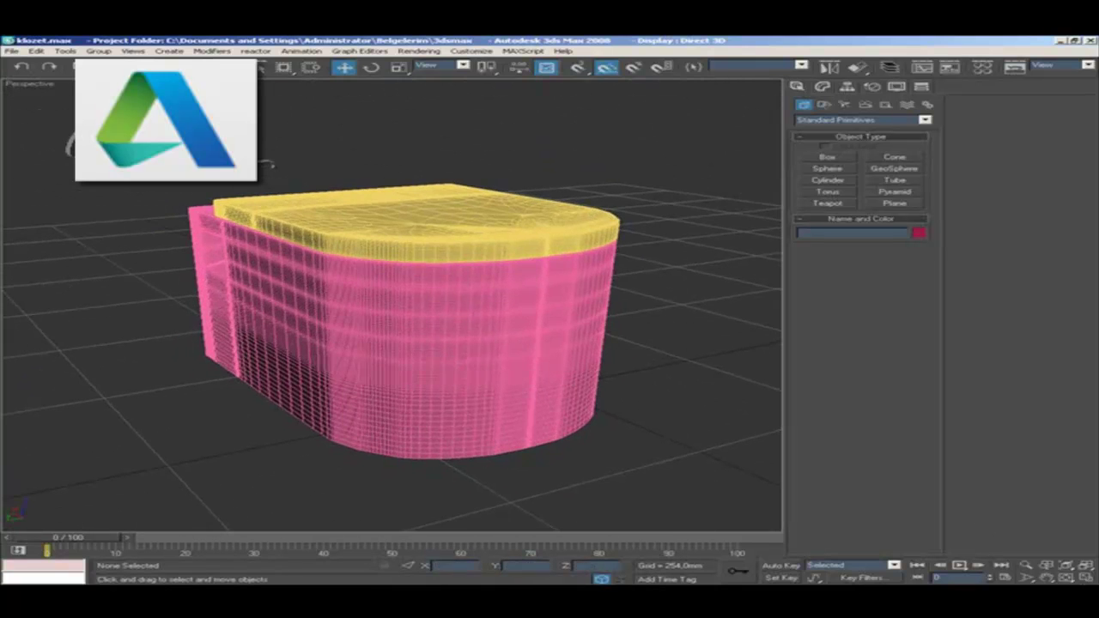
click(1085, 579)
scroll(335, 277, down, 5)
scroll(335, 277, down, 3)
- Create a VRayPlane in the Top viewport as a floor beneath the toilet
click(163, 184)
click(710, 150)
click(823, 86)
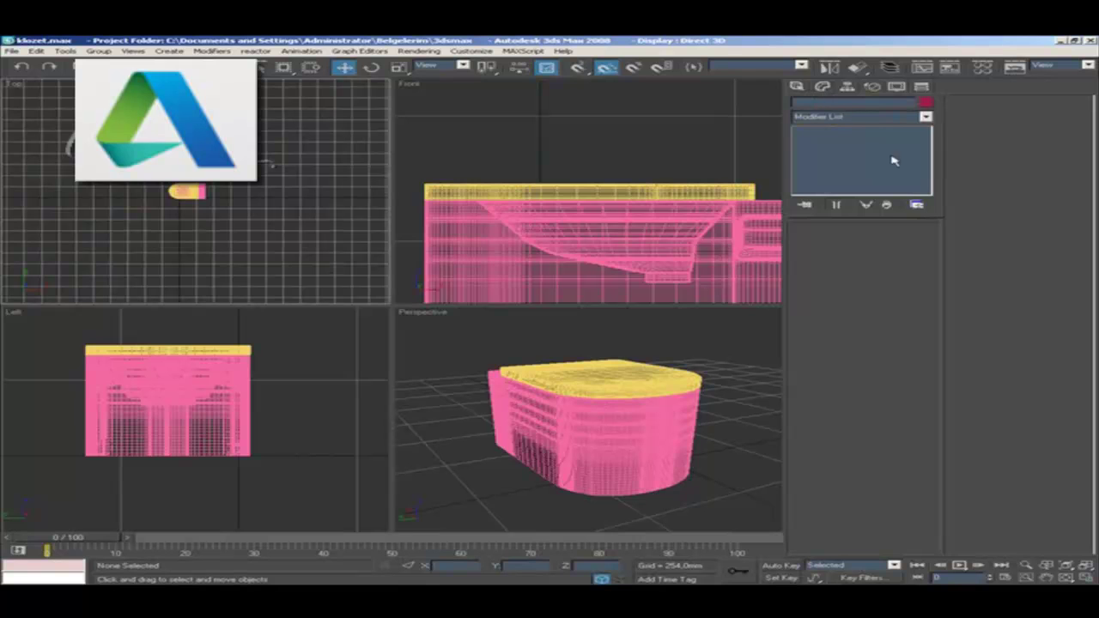
click(797, 86)
click(859, 119)
click(822, 212)
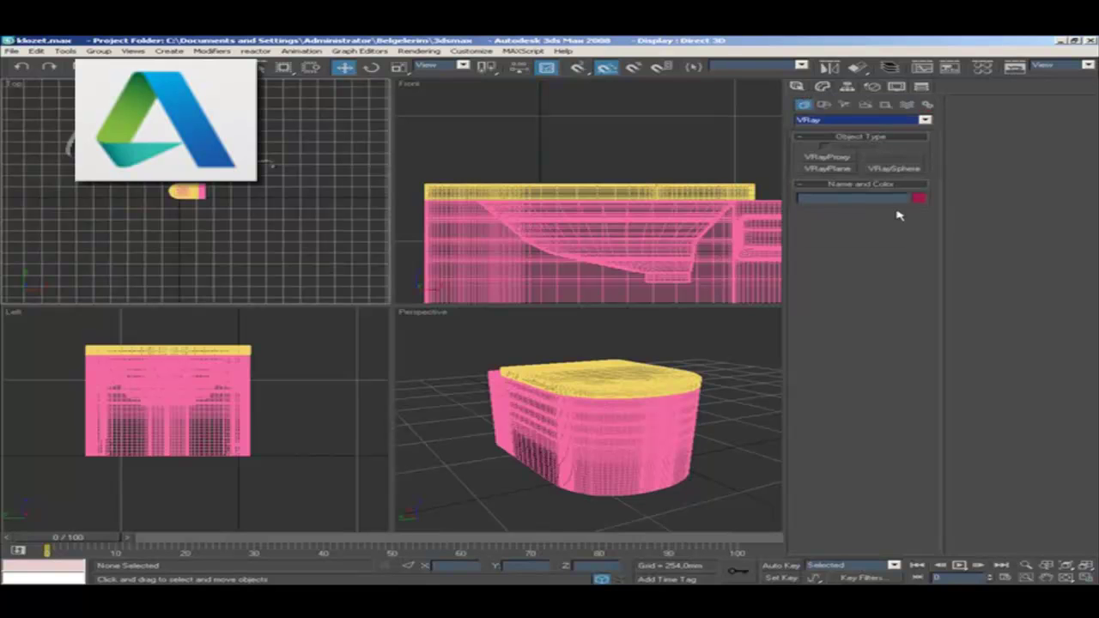
click(825, 170)
click(190, 193)
right_click(540, 246)
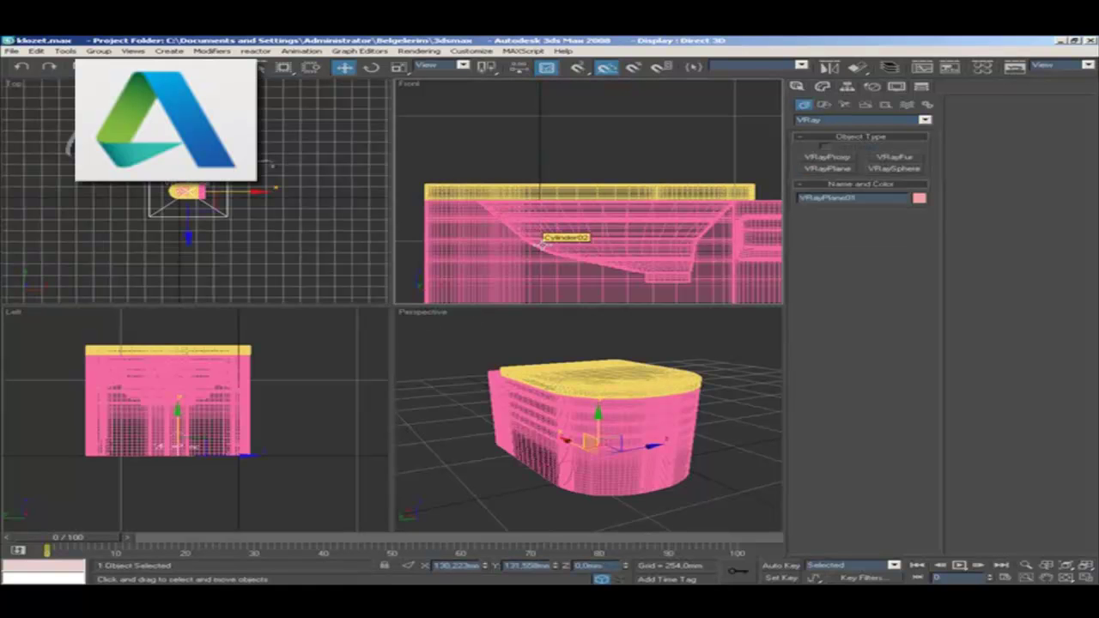
- Box-select the three toilet parts in the Front view and frame them
click(1087, 577)
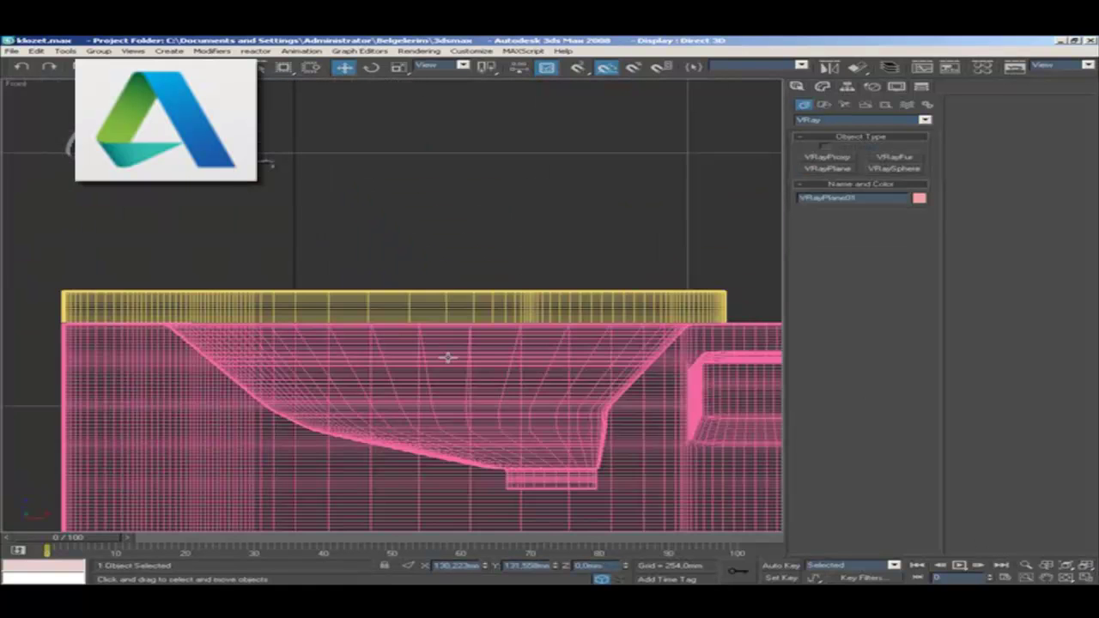
scroll(448, 359, down, 8)
scroll(447, 362, up, 2)
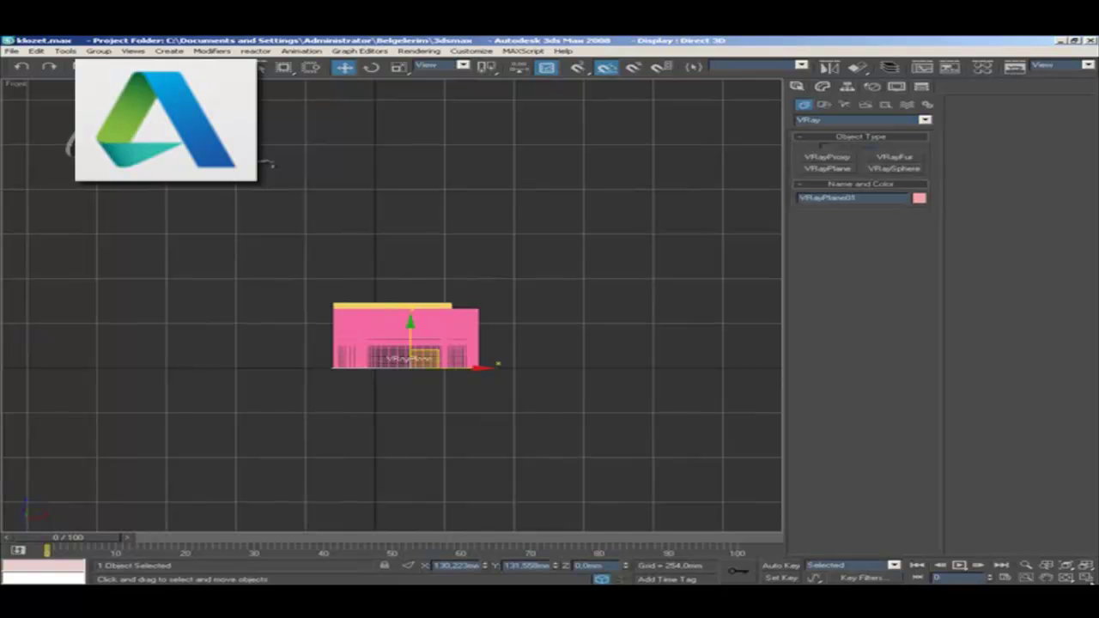
key(alt+w)
drag(670, 168, 565, 211)
drag(594, 165, 594, 154)
key(ctrl+z)
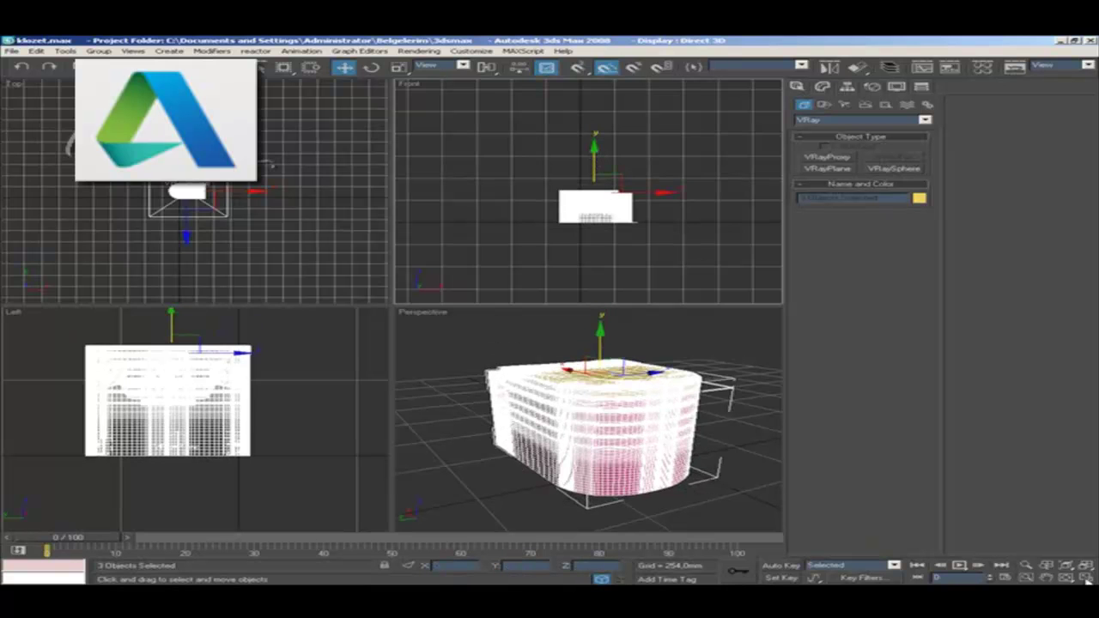
click(1087, 578)
key(z)
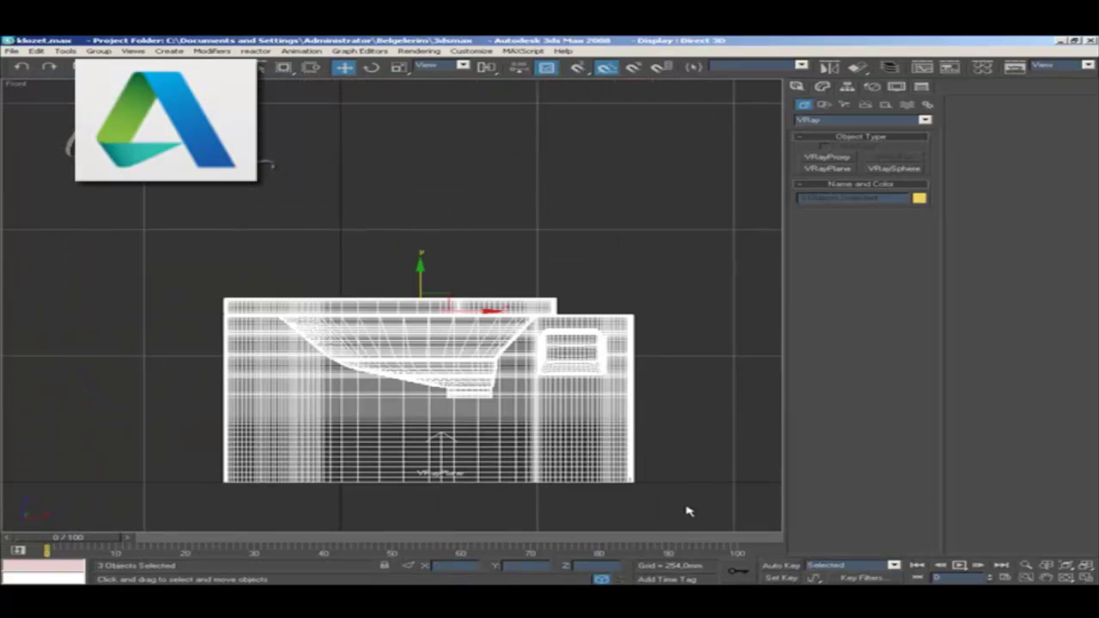
- Raise the two upper toilet parts above the VRayPlane and re-centre the perspective view
drag(687, 512, 503, 479)
click(771, 431)
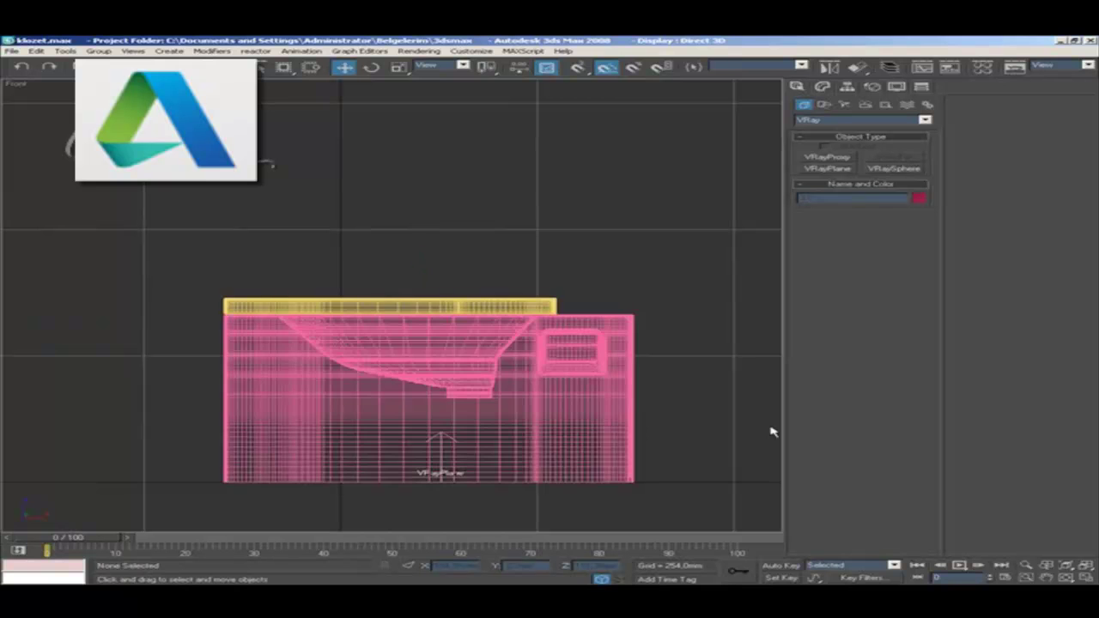
drag(741, 258, 114, 391)
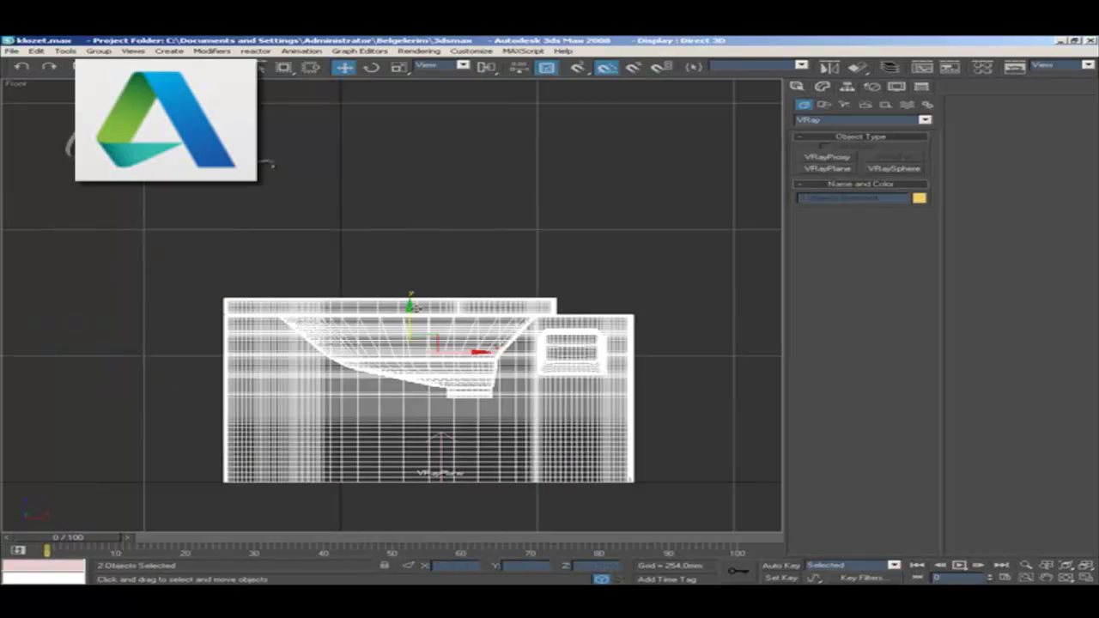
drag(410, 304, 410, 281)
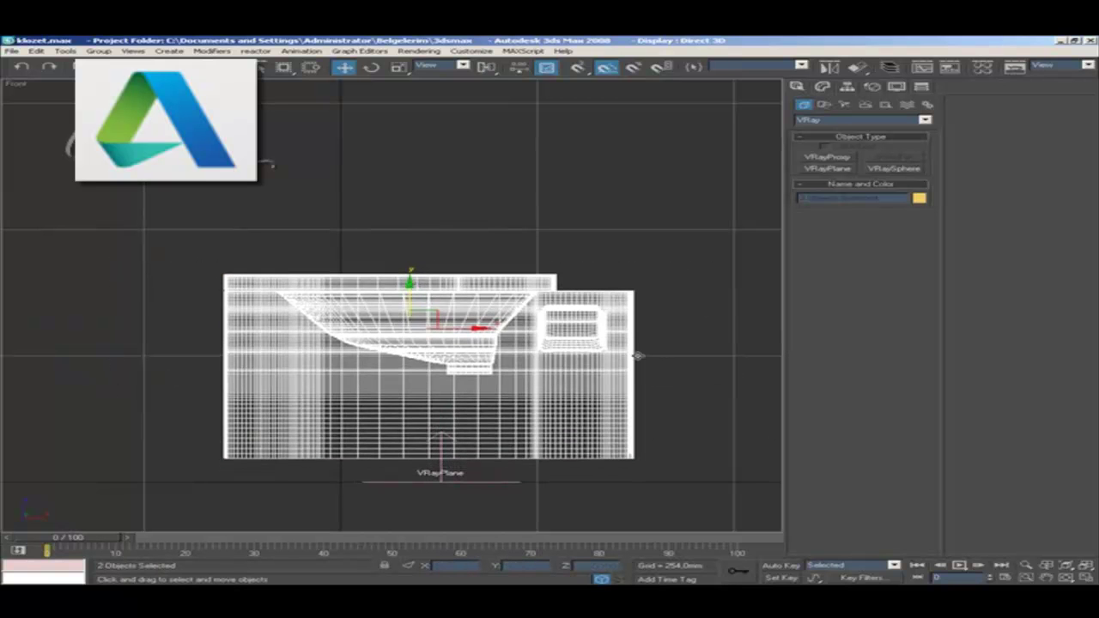
click(640, 356)
click(1087, 578)
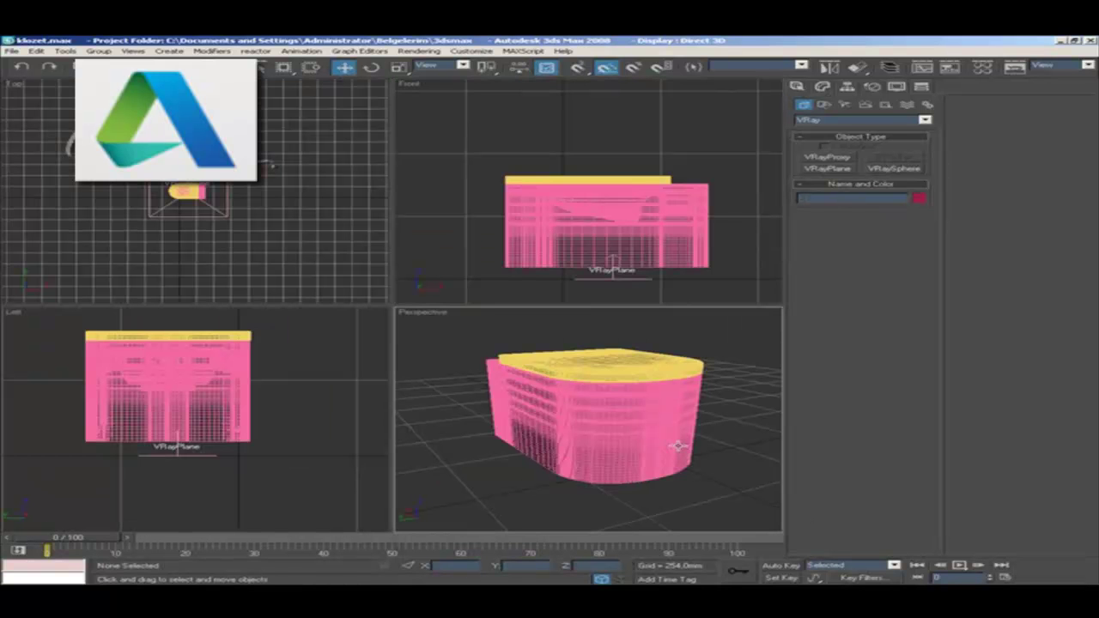
click(1087, 578)
alt+middle_drag(459, 363, 401, 252)
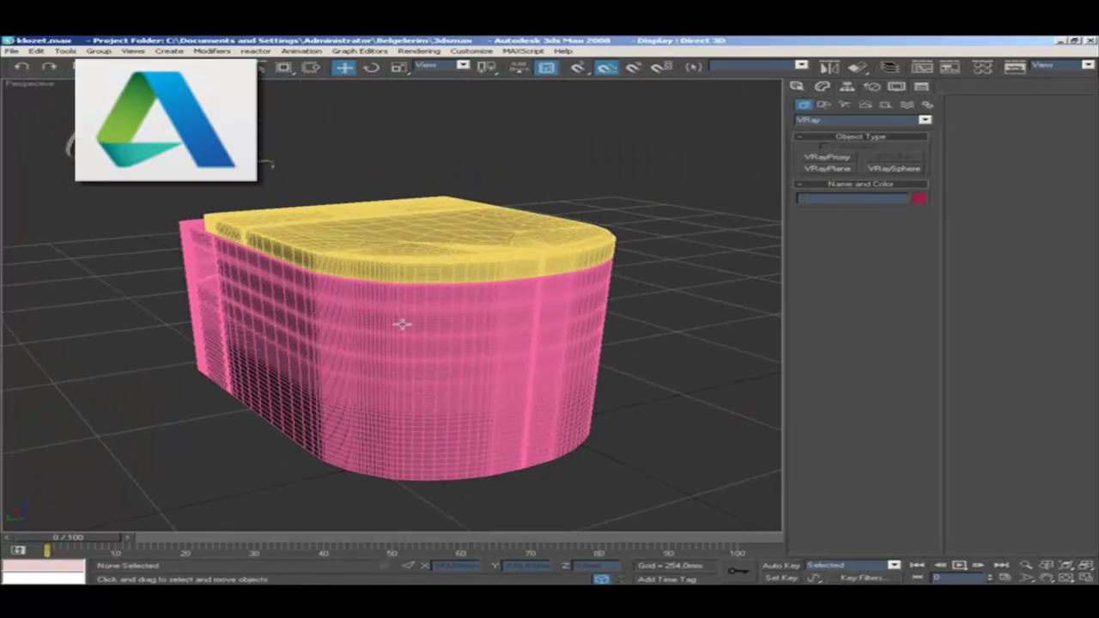
scroll(400, 252, down, 2)
mouse_move(401, 325)
alt+middle_down()
mouse_move(415, 350)
mouse_move(462, 380)
alt+middle_up()
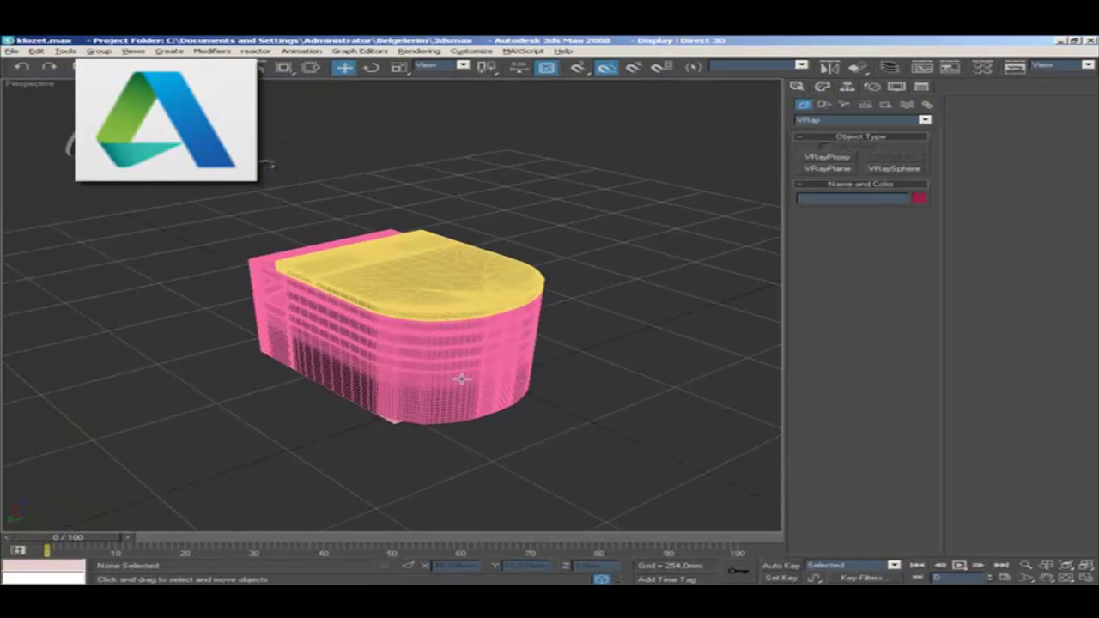
- Assign V-Ray Adv 1.5 RC5 as the production renderer
click(1016, 69)
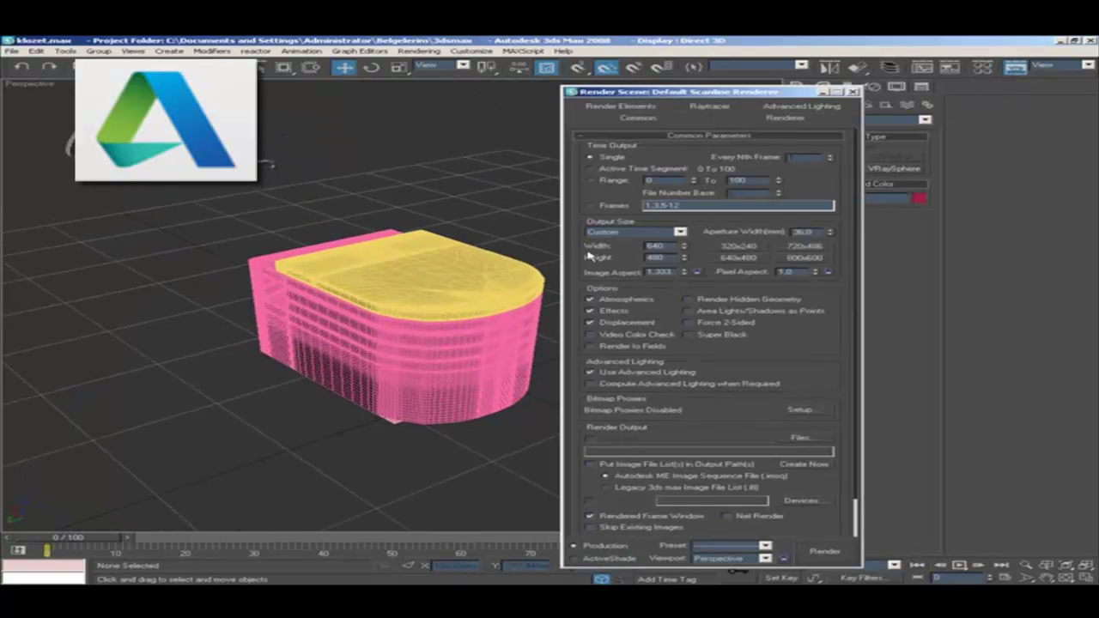
scroll(726, 441, down, 2)
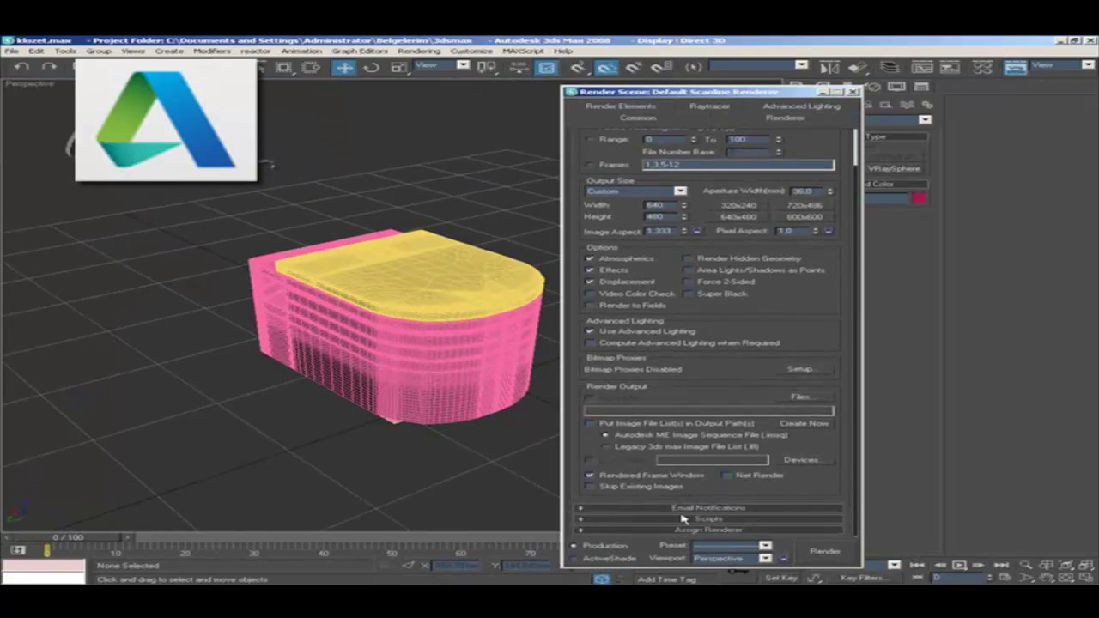
scroll(687, 533, down, 2)
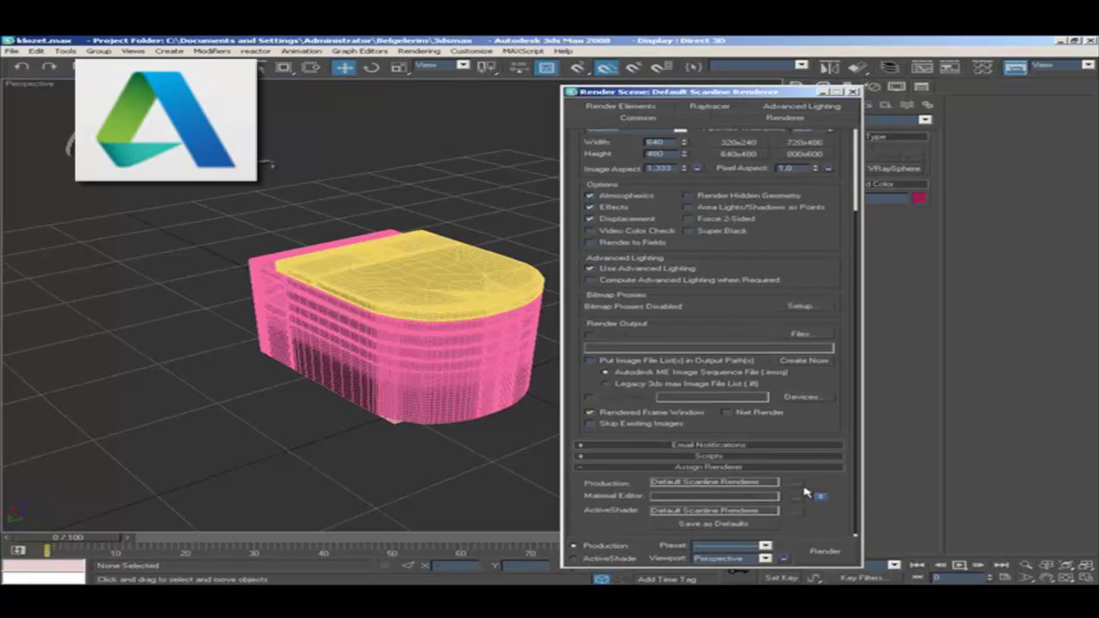
click(798, 484)
double_click(646, 266)
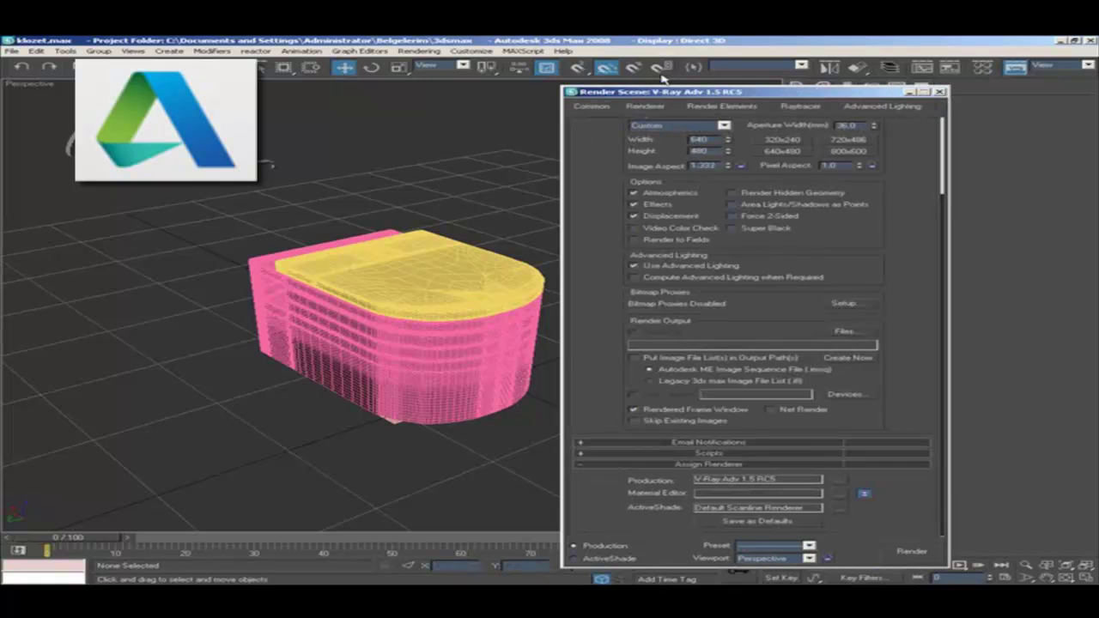
- Browse the V-Ray frame buffer and global switches rollouts on the Renderer tab
click(648, 107)
click(754, 146)
click(768, 147)
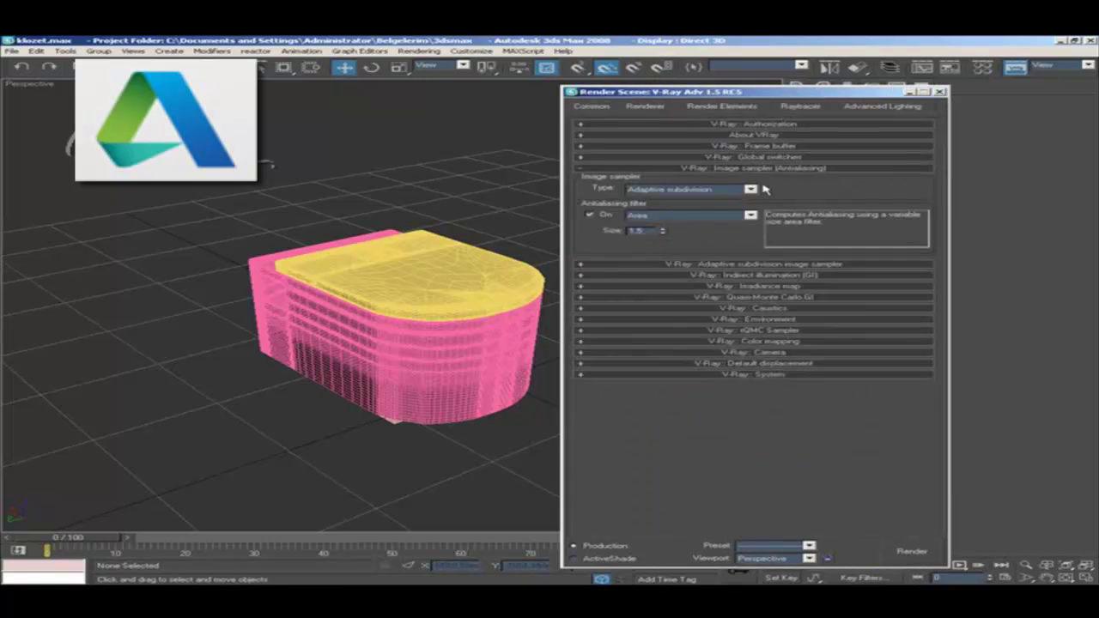
click(760, 158)
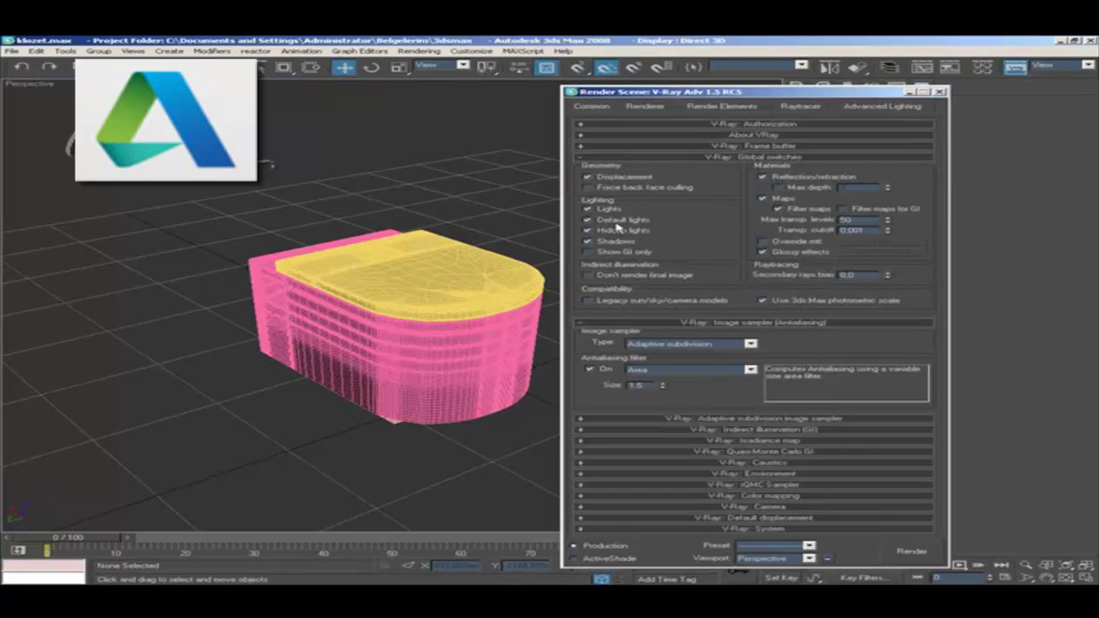
click(773, 158)
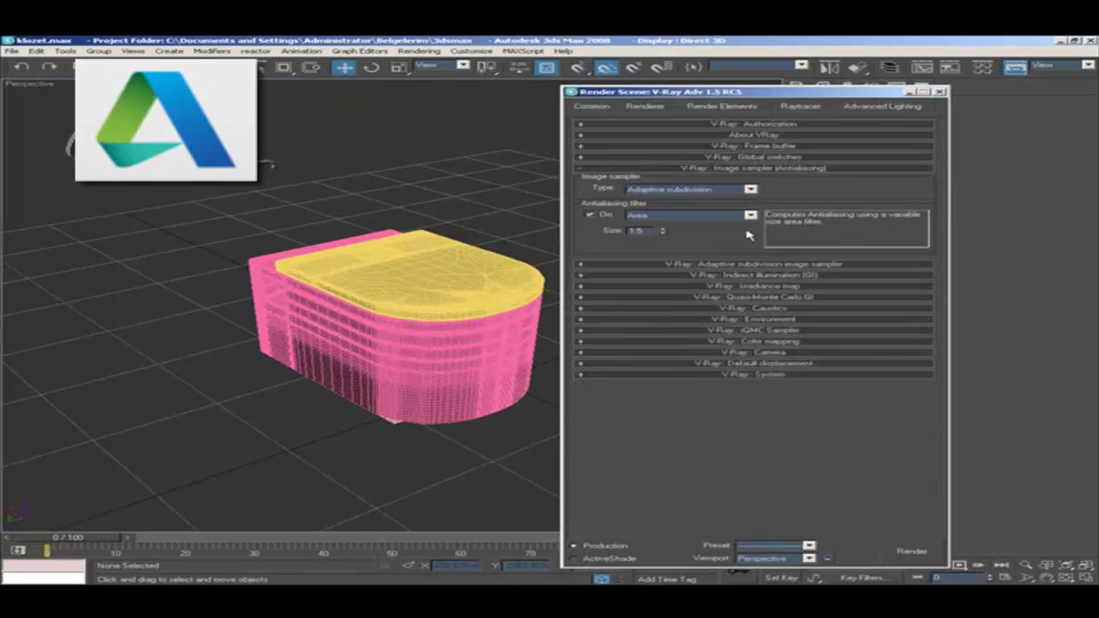
- Use Light cache for secondary GI bounces and a Very low irradiance map preset with calc phase shown
click(719, 276)
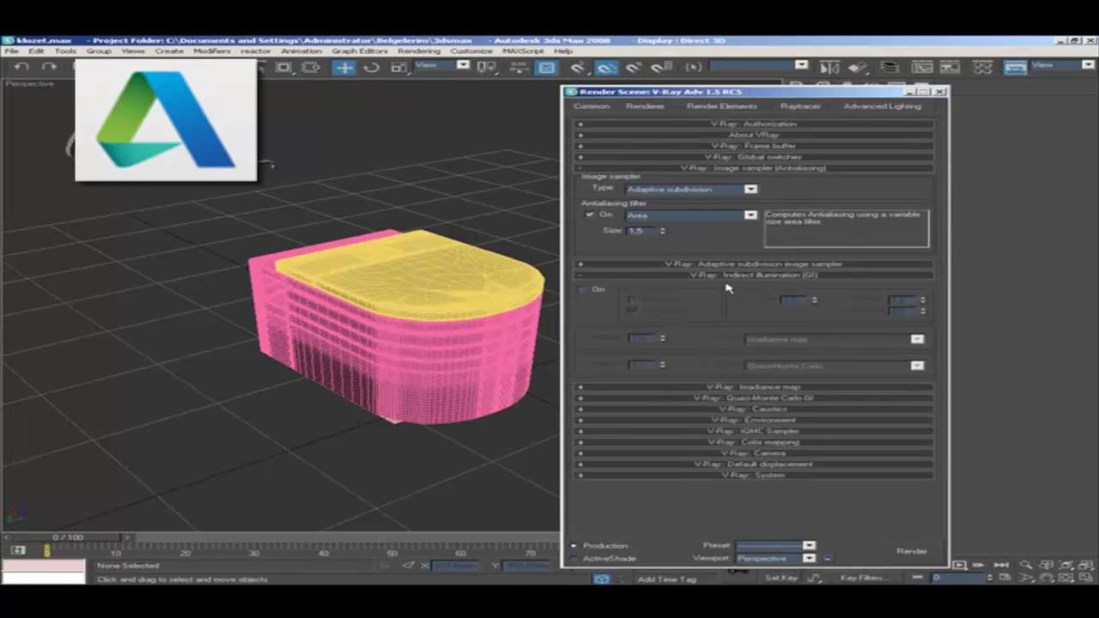
click(771, 367)
click(782, 400)
click(732, 388)
click(790, 243)
click(773, 259)
click(916, 269)
- Set the light cache subdivisions to 20
double_click(672, 290)
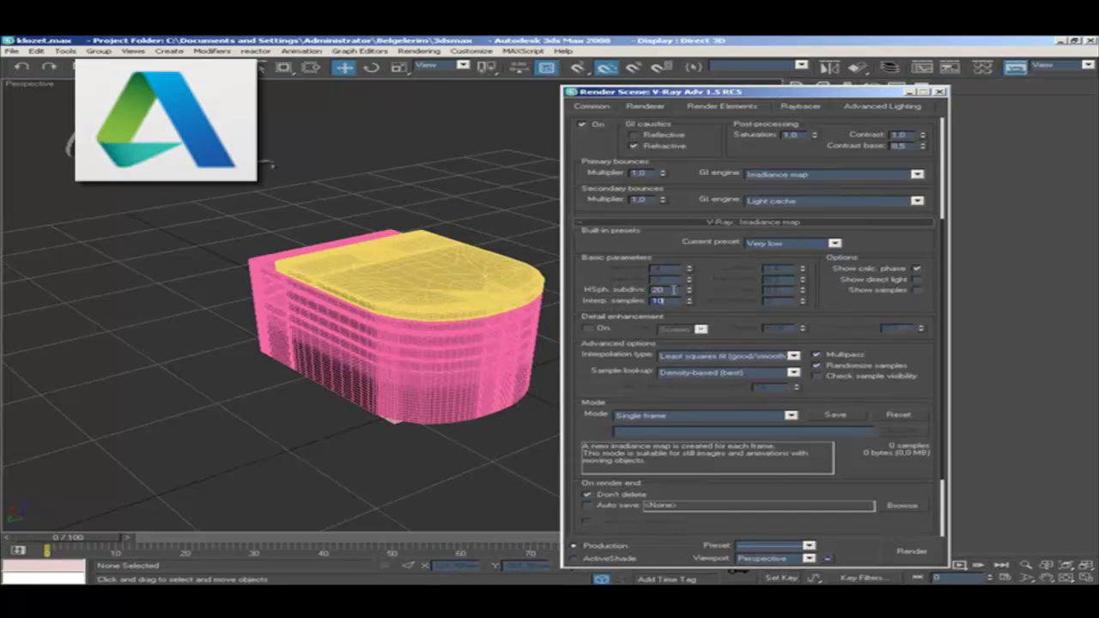
scroll(692, 303, down, 1)
scroll(721, 344, down, 1)
scroll(743, 387, down, 3)
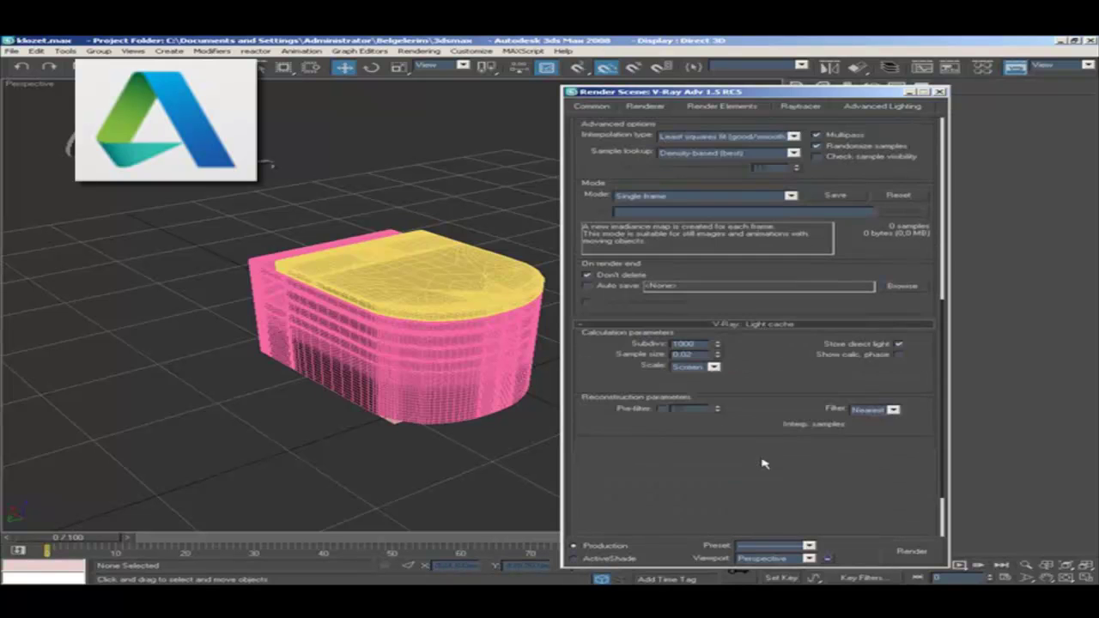
text(20)
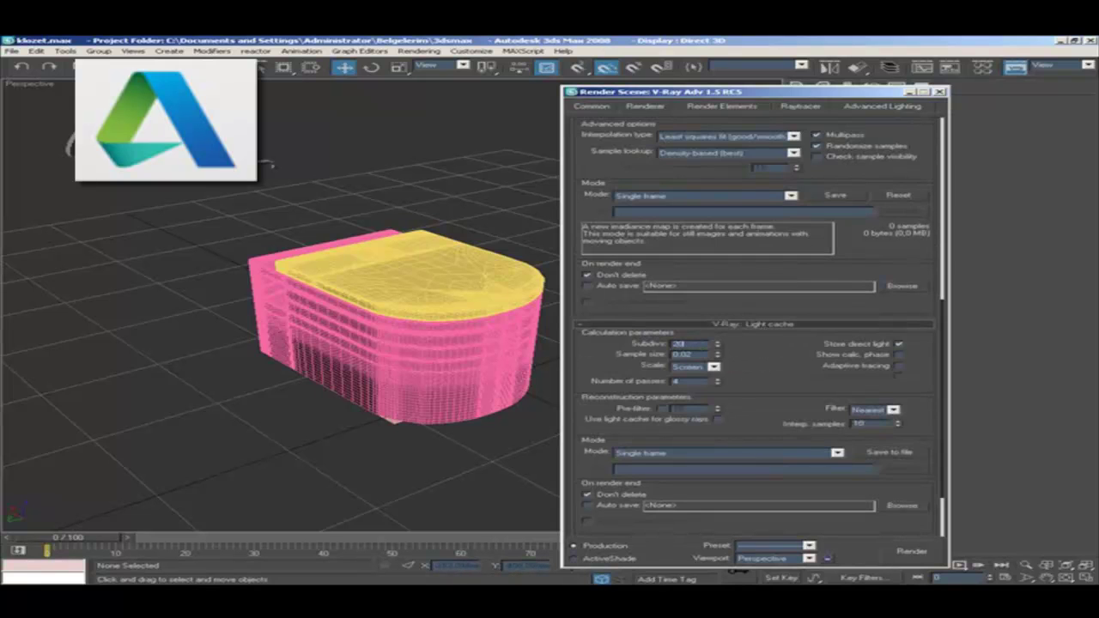
scroll(749, 388, down, 3)
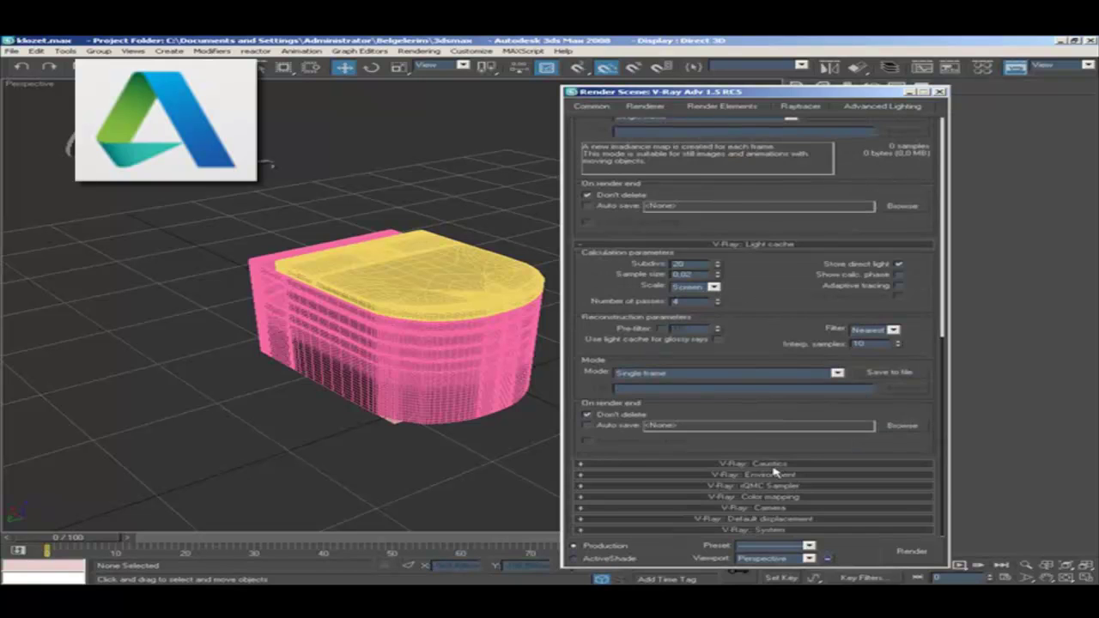
- Enable a white GI skylight override and the reflection/refraction override, then open the Material Editor
click(589, 469)
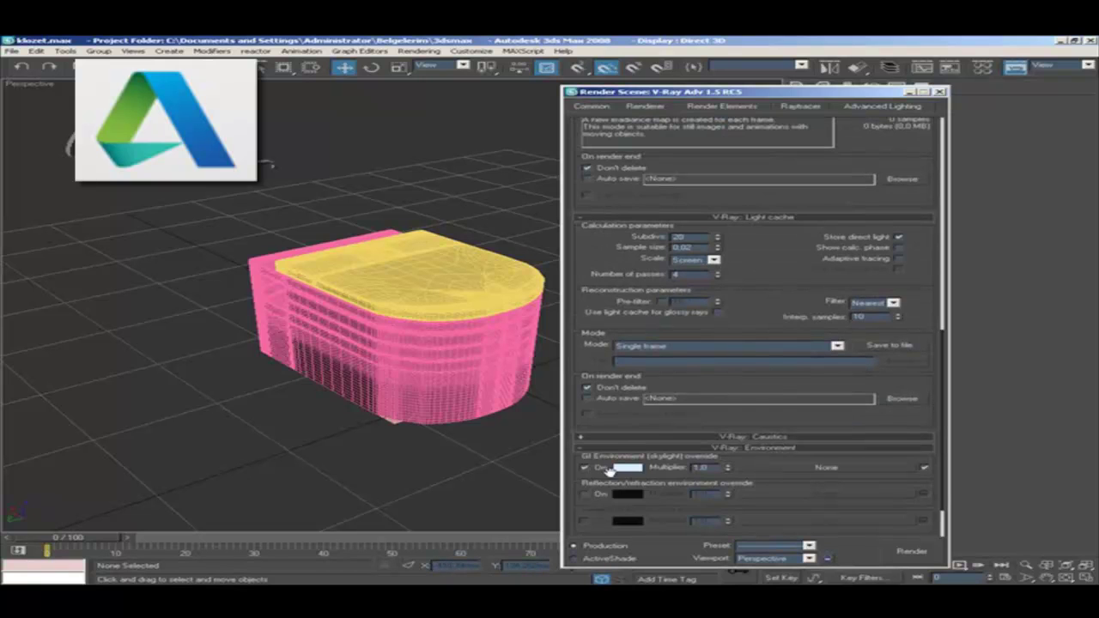
click(628, 469)
drag(567, 148, 543, 148)
click(630, 196)
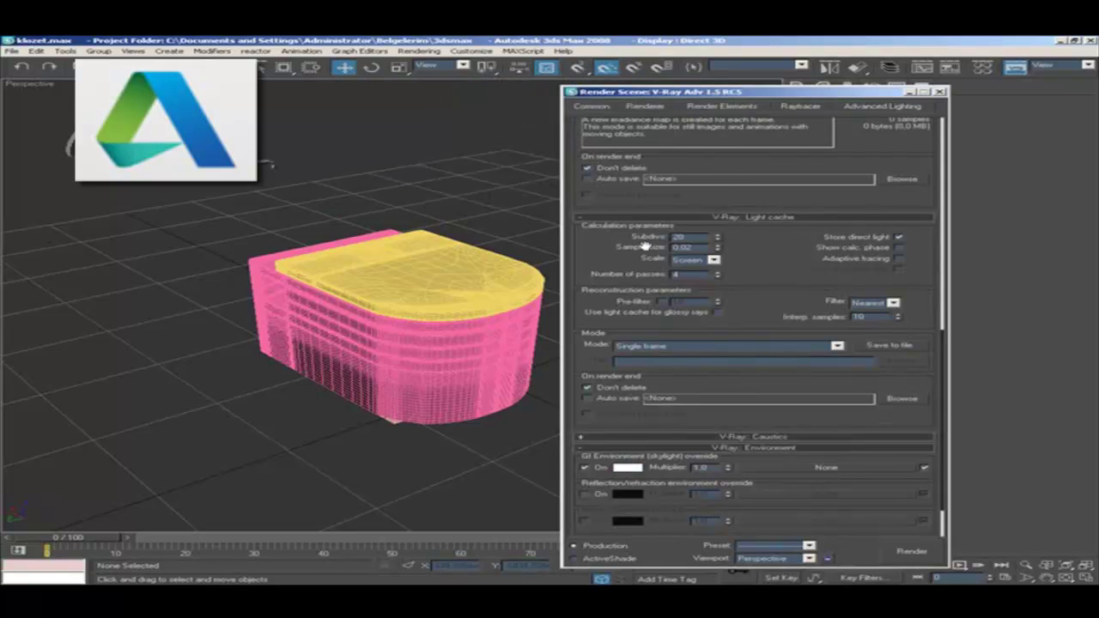
click(587, 495)
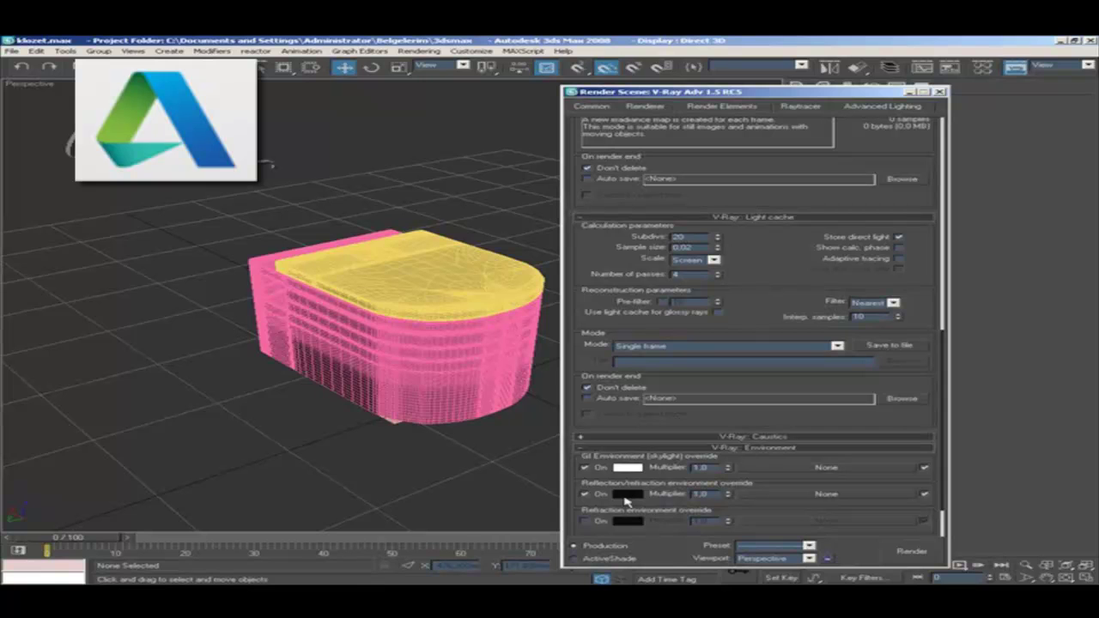
key(m)
drag(839, 74, 174, 74)
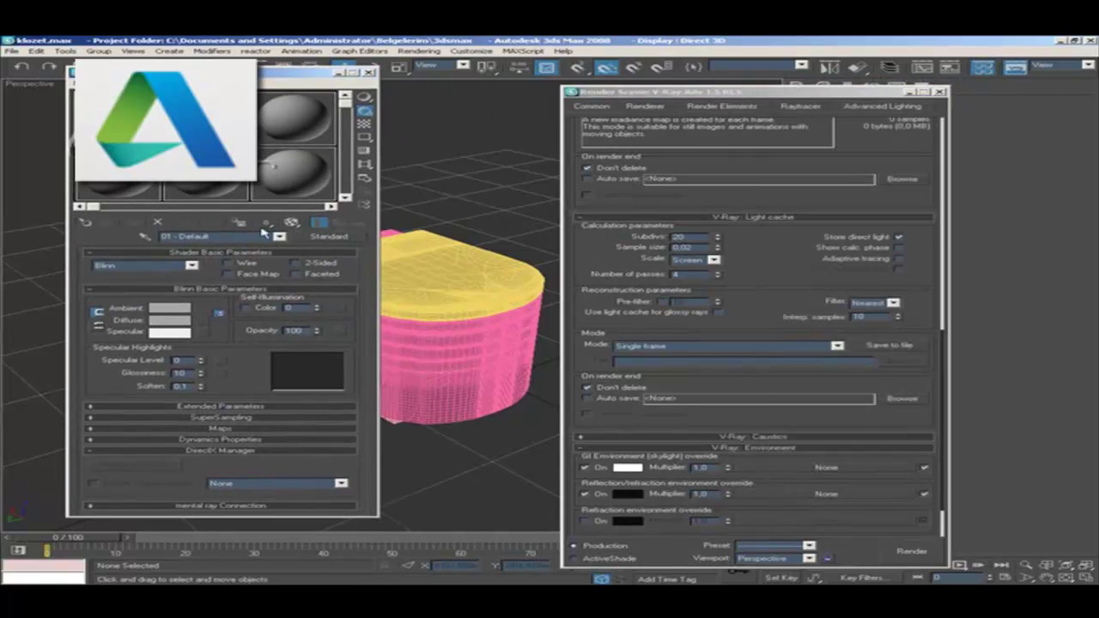
- Assign a VRayHDRI map to the reflection/refraction override, instanced into a Material Editor slot
click(330, 236)
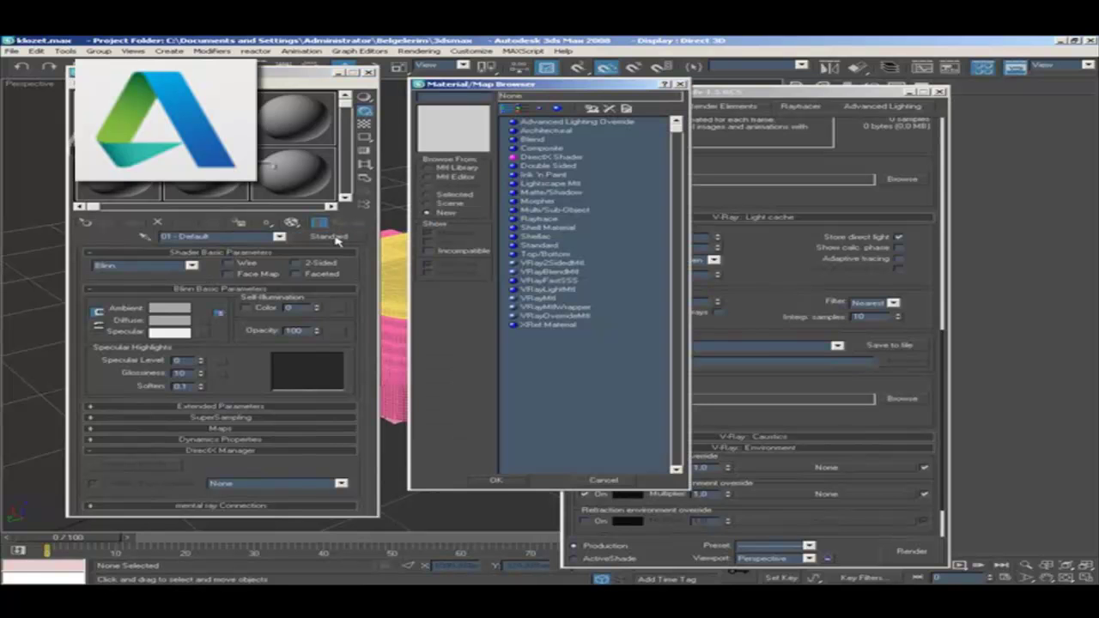
click(603, 481)
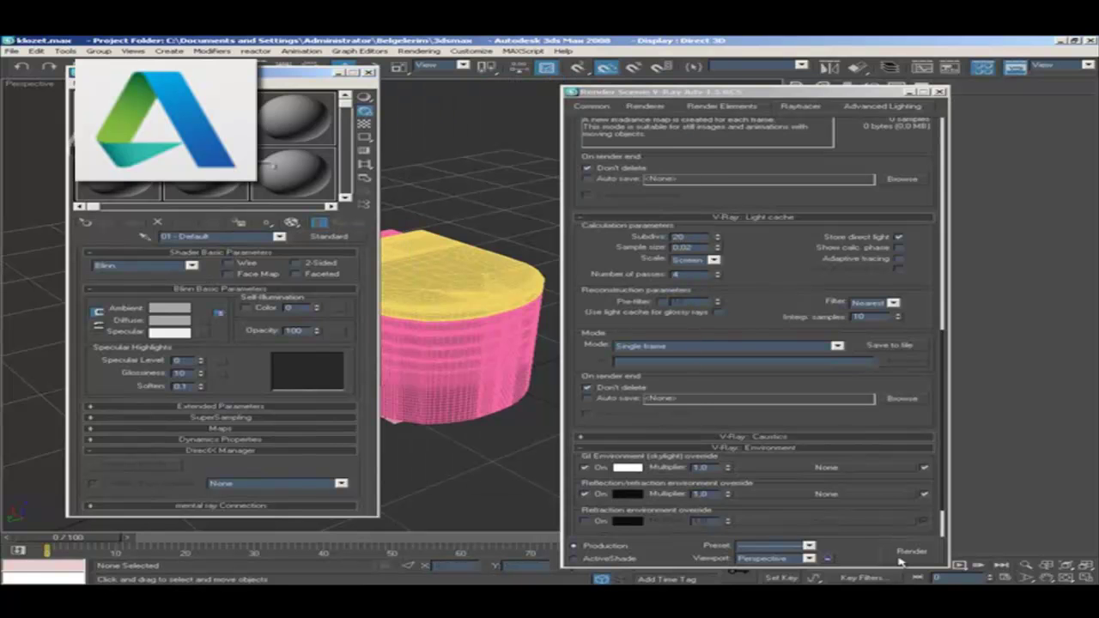
click(820, 495)
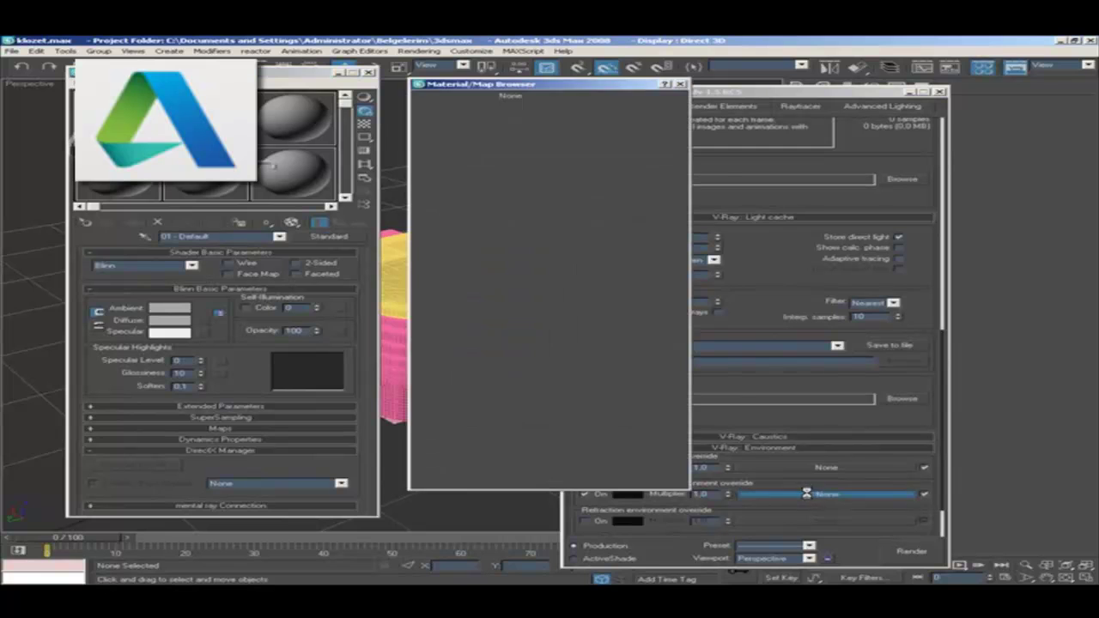
double_click(559, 465)
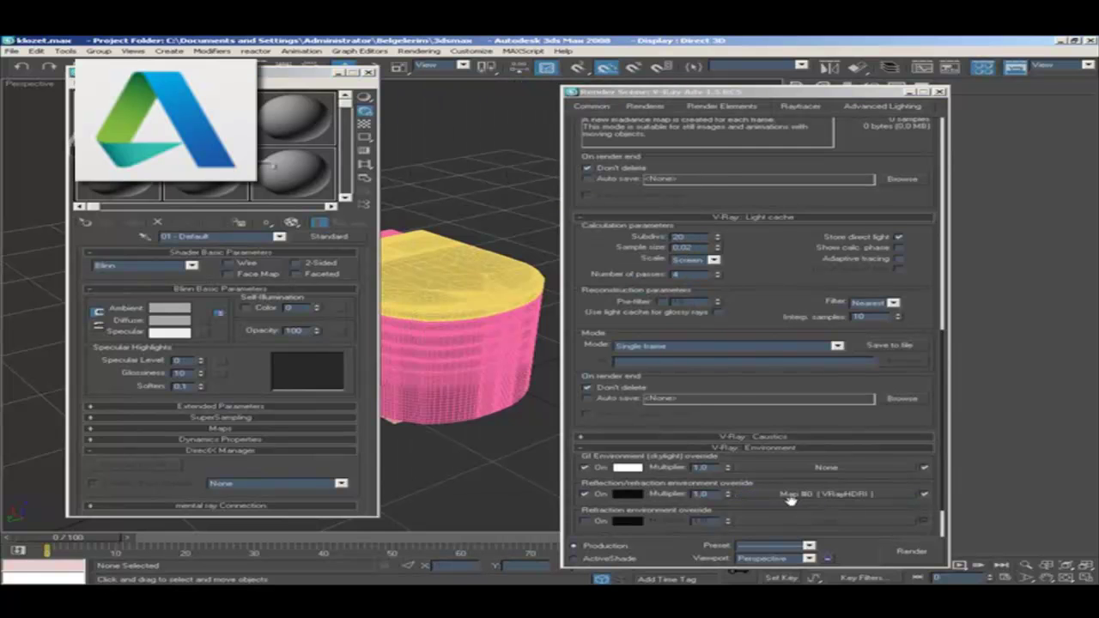
drag(58, 112, 116, 115)
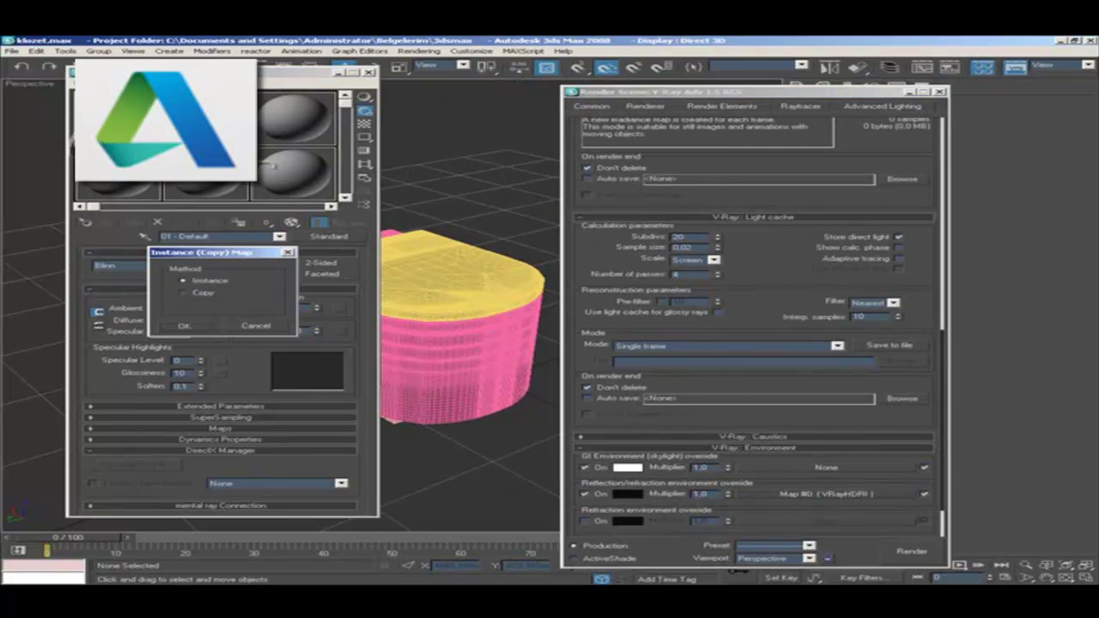
click(186, 327)
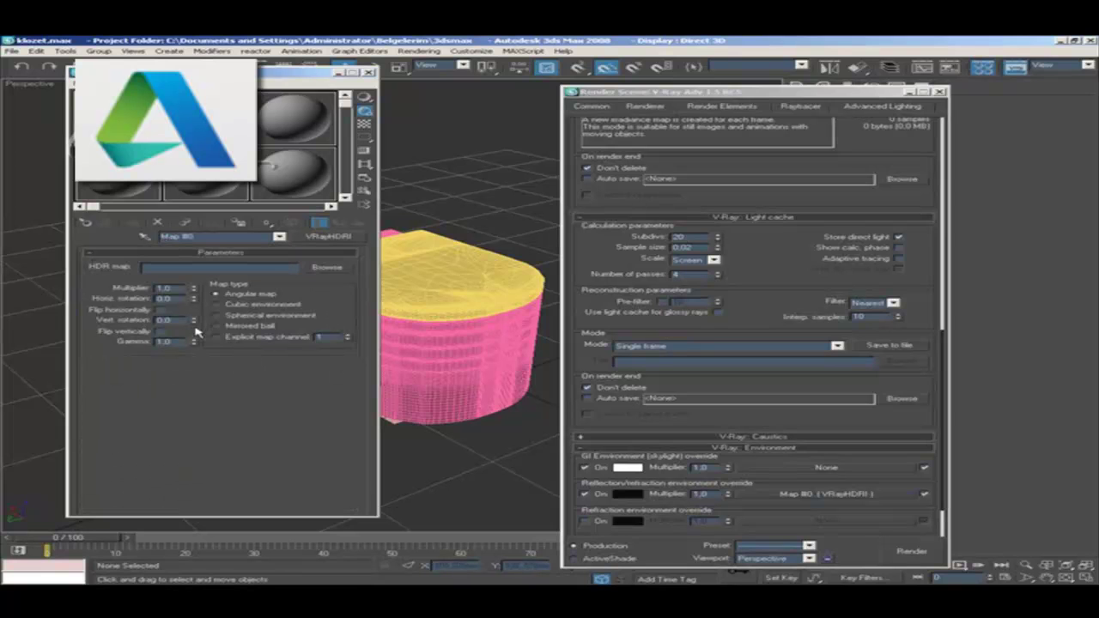
- Load app_hallway.hdr into the VRayHDRI map with spherical mapping and multiplier 2.0
click(324, 268)
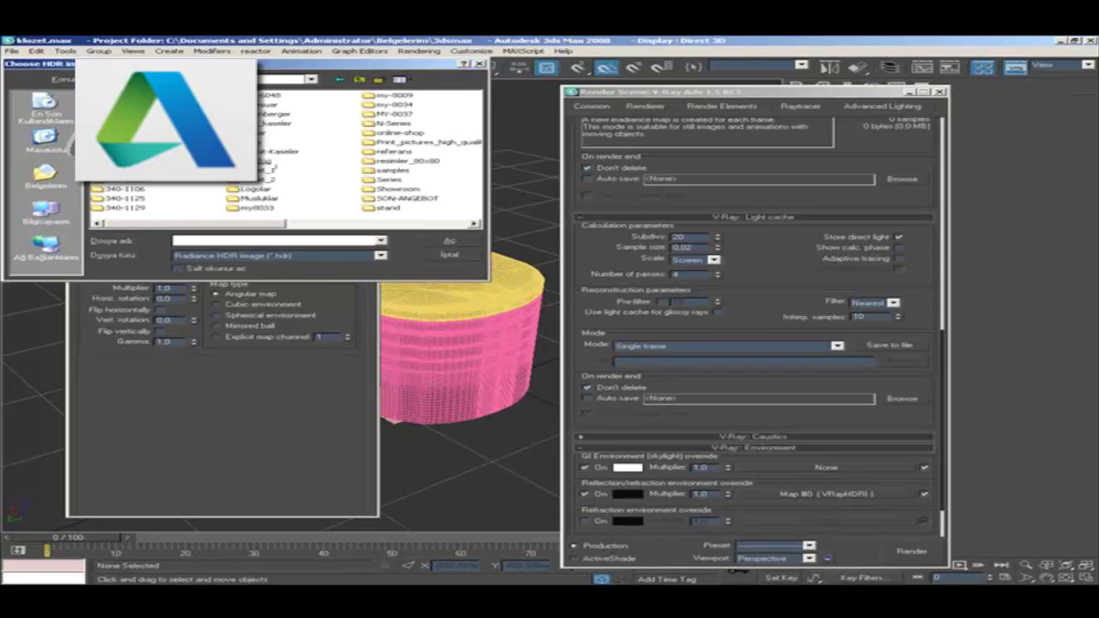
click(359, 79)
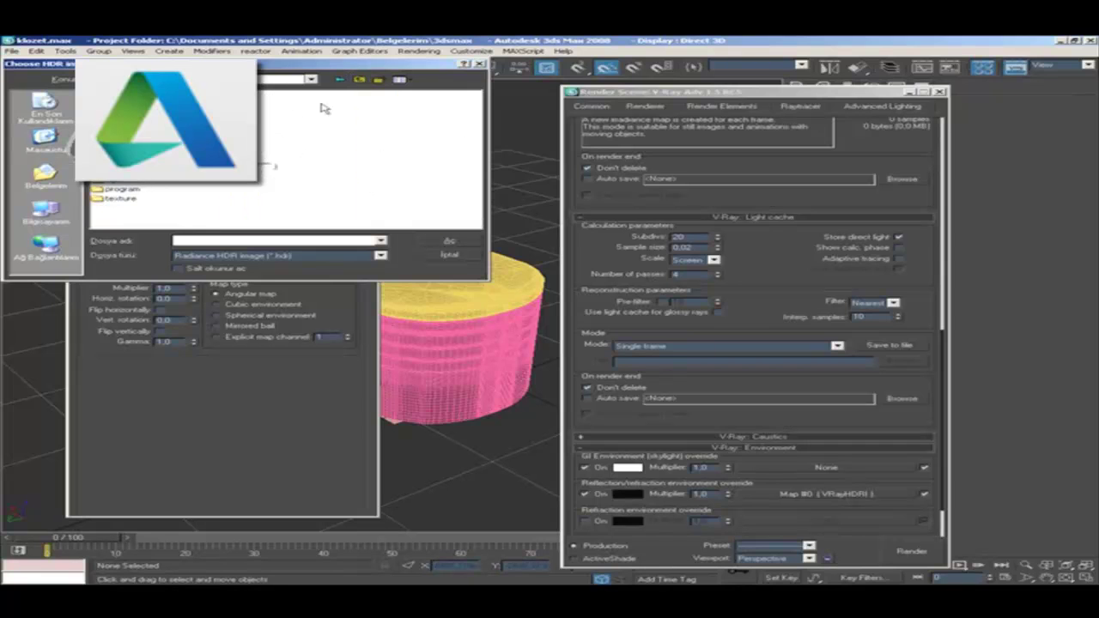
double_click(144, 194)
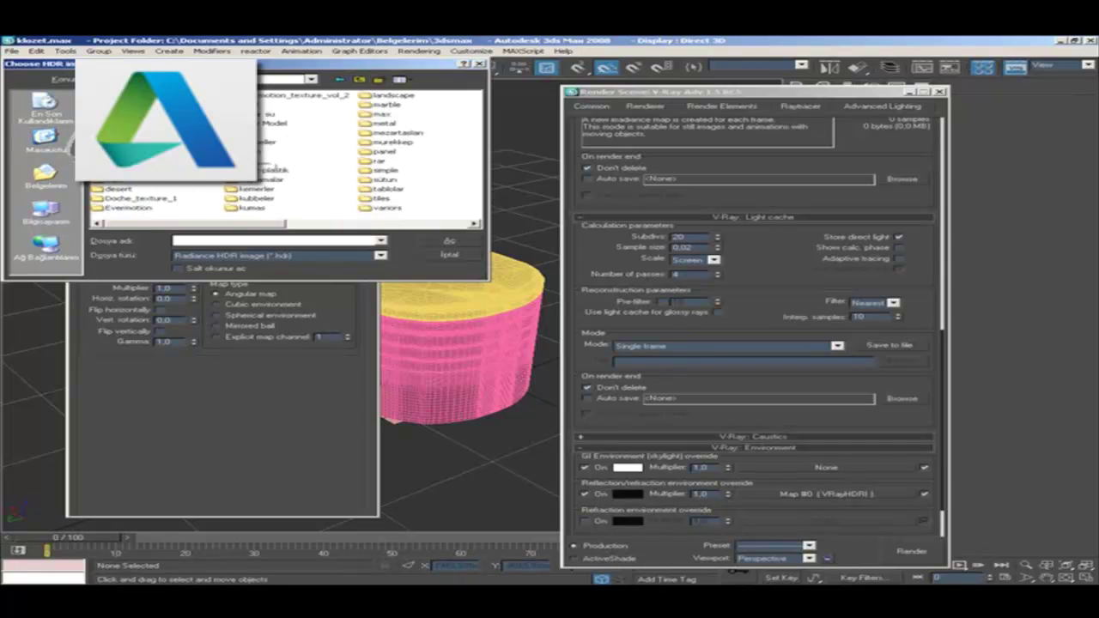
double_click(273, 167)
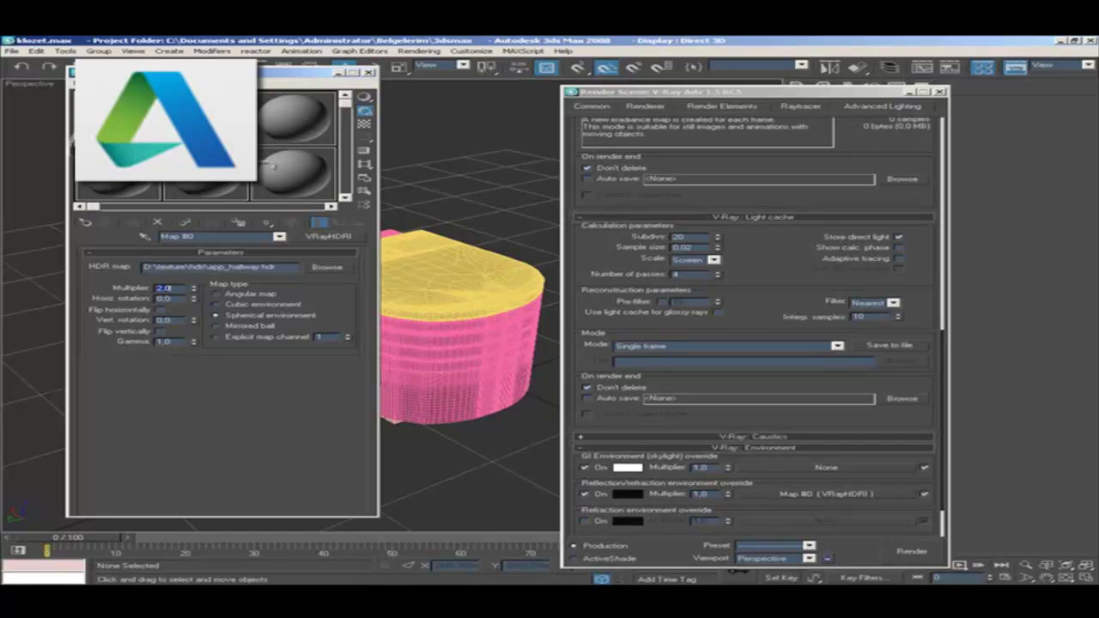
click(340, 73)
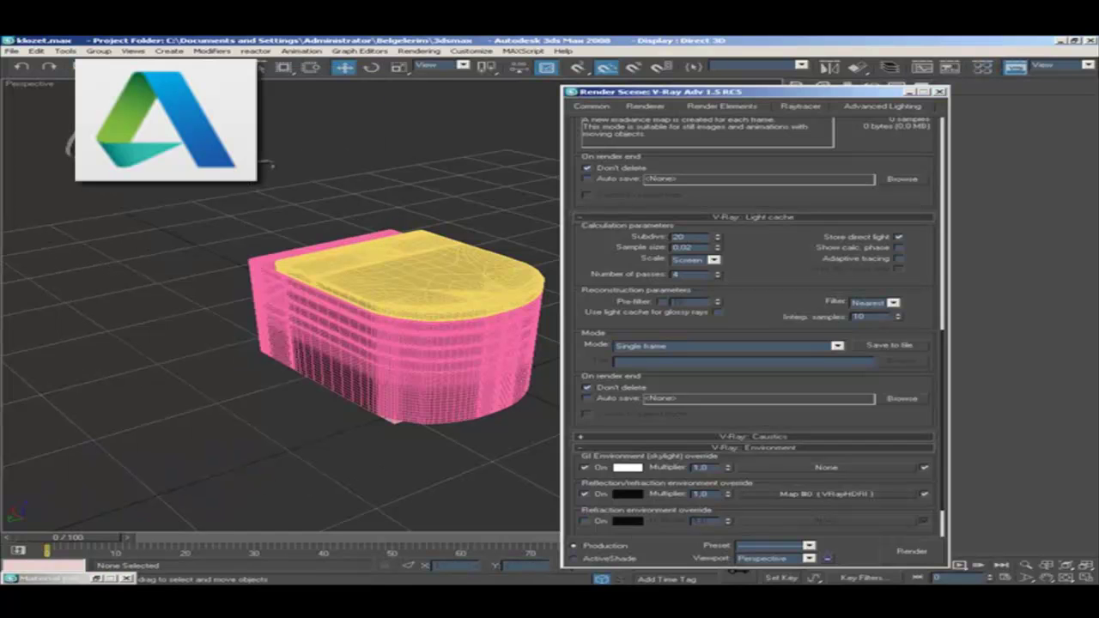
click(100, 579)
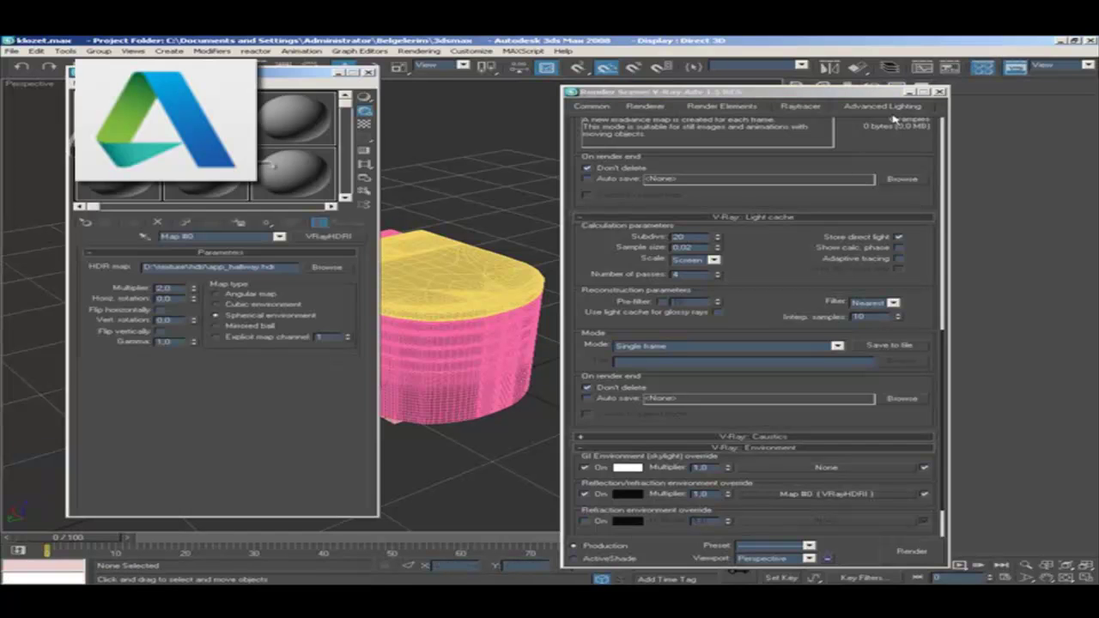
- Convert the 02 - Default material into a VRayMtl named seramik with white diffuse
click(913, 91)
click(319, 222)
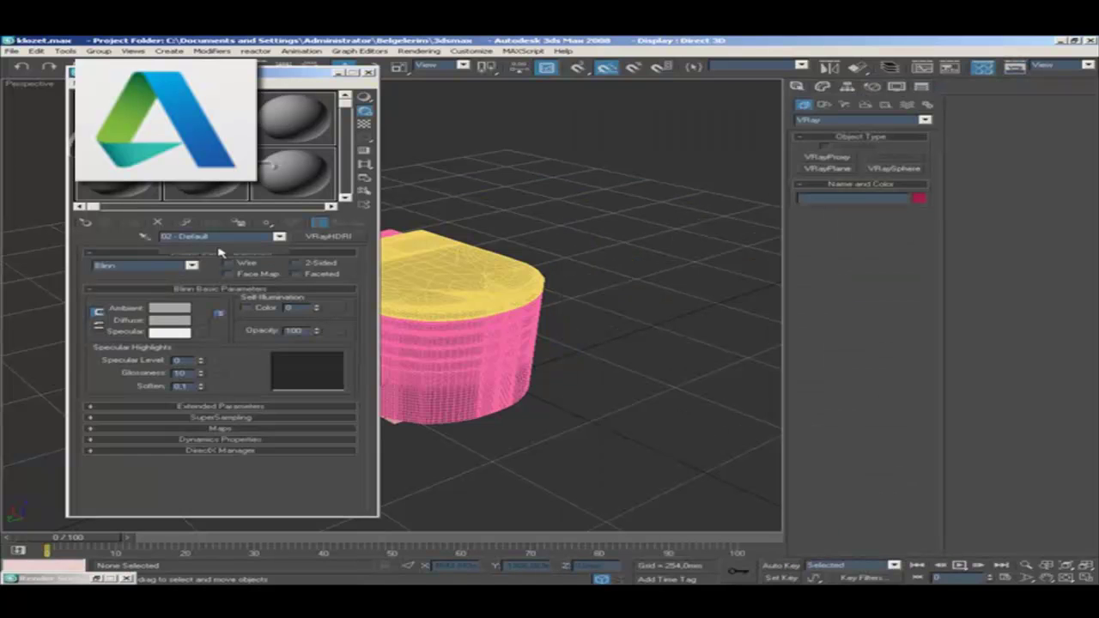
click(325, 237)
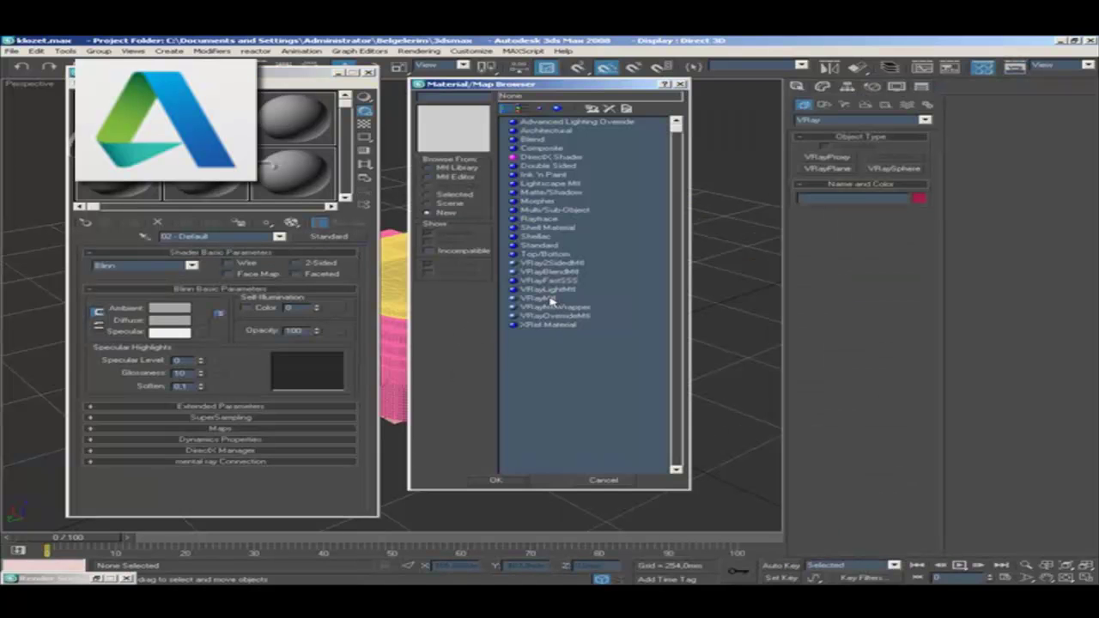
double_click(538, 298)
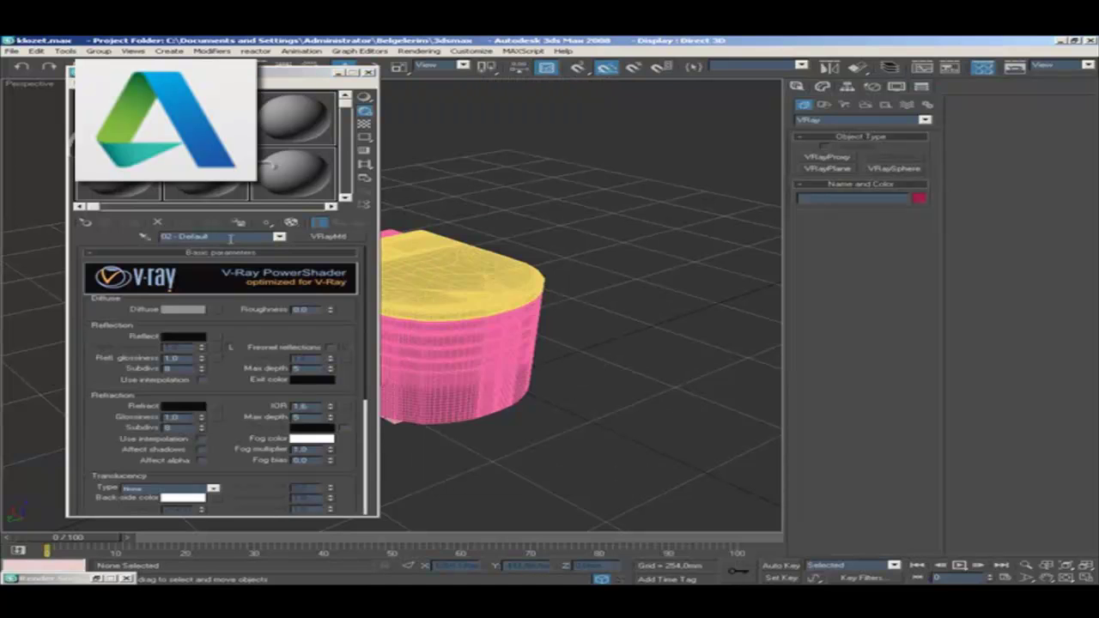
text(cam)
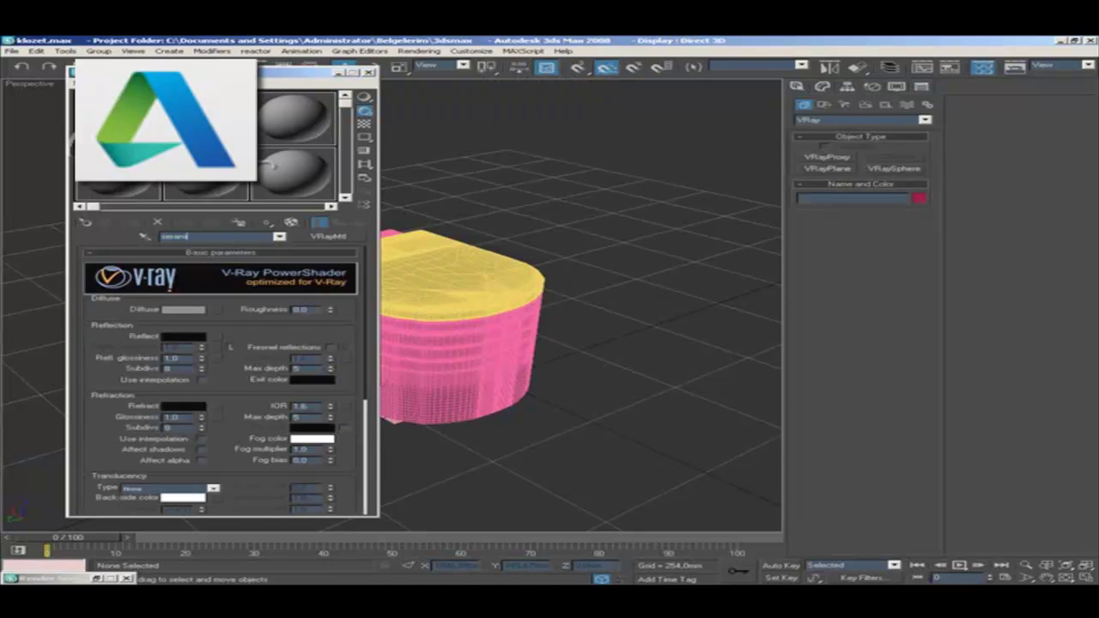
click(177, 313)
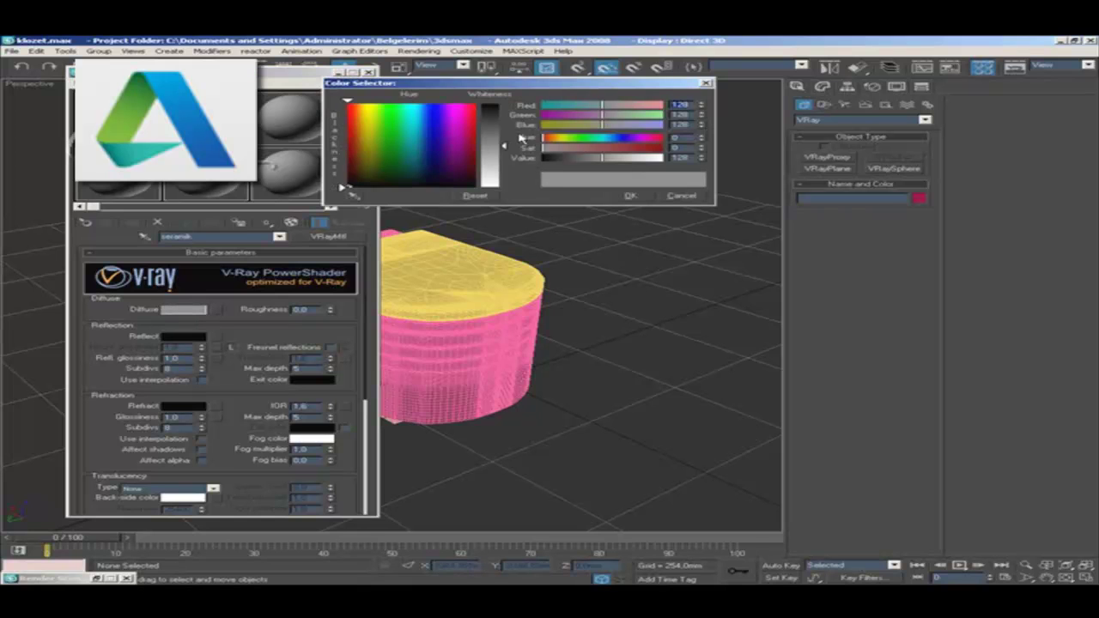
drag(505, 150, 505, 103)
click(629, 196)
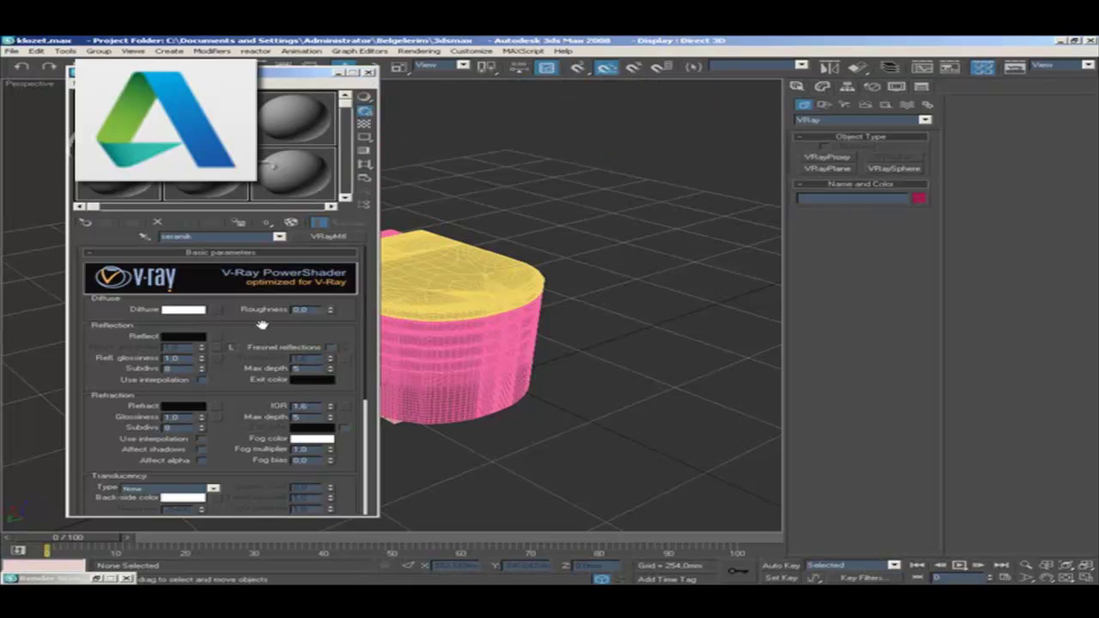
- Set the seramik reflection colour to dark grey (RGB 50,50,50)
click(183, 337)
text(50)
key(Tab)
text(5)
key(Tab)
text(8)
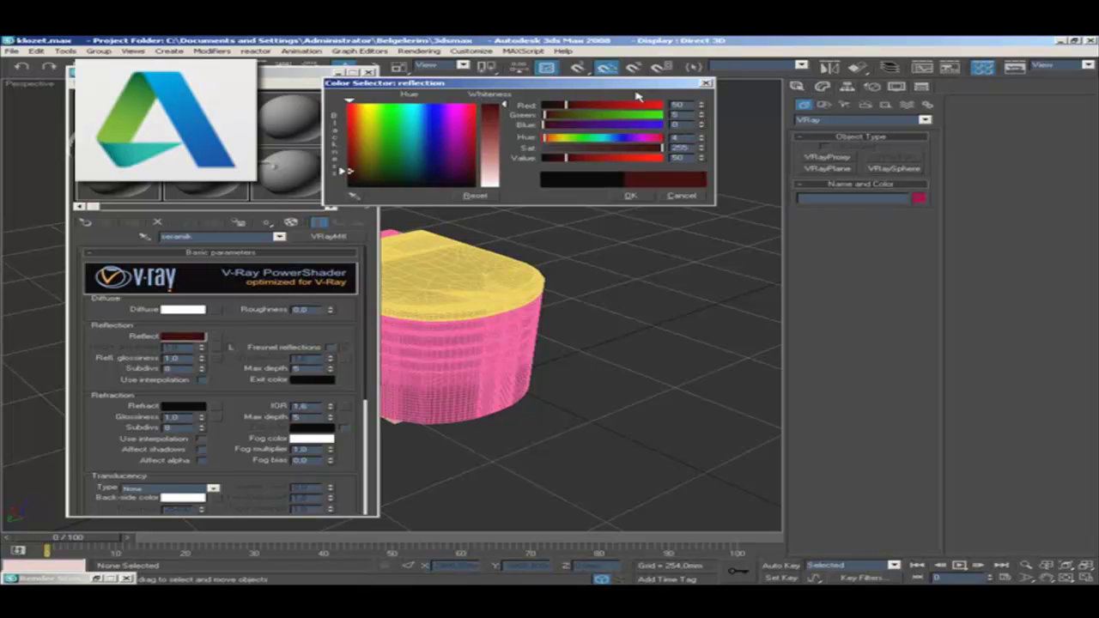
text(0)
key(Tab)
text(50)
key(Tab)
click(631, 196)
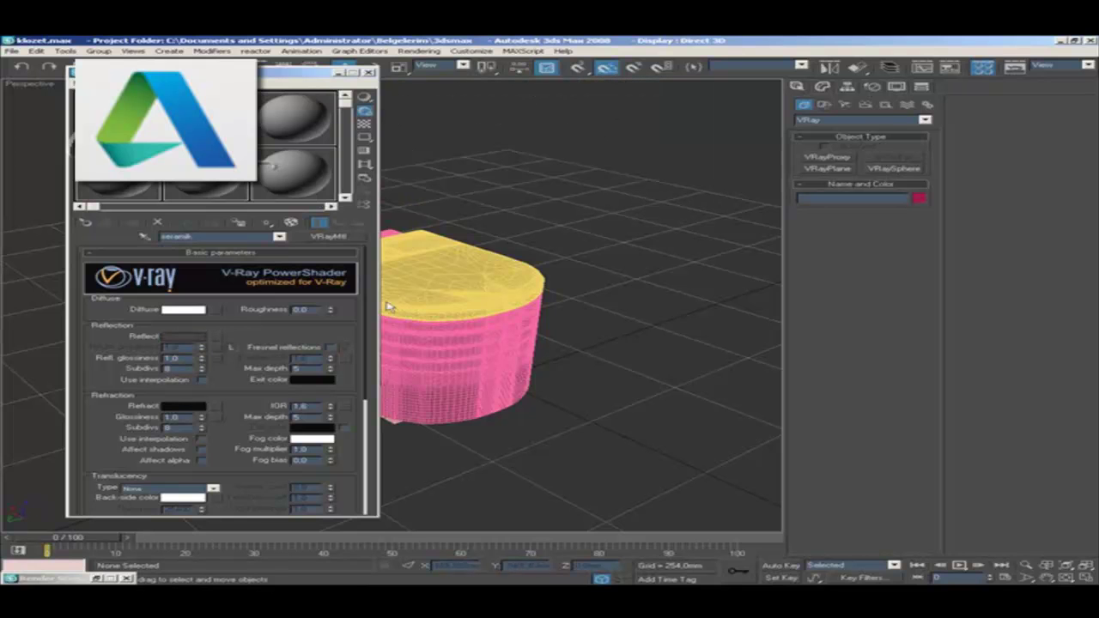
- Unlock highlight glossiness from reflection glossiness, setting it to 0.85
click(232, 348)
scroll(249, 438, down, 3)
scroll(232, 431, down, 2)
click(230, 431)
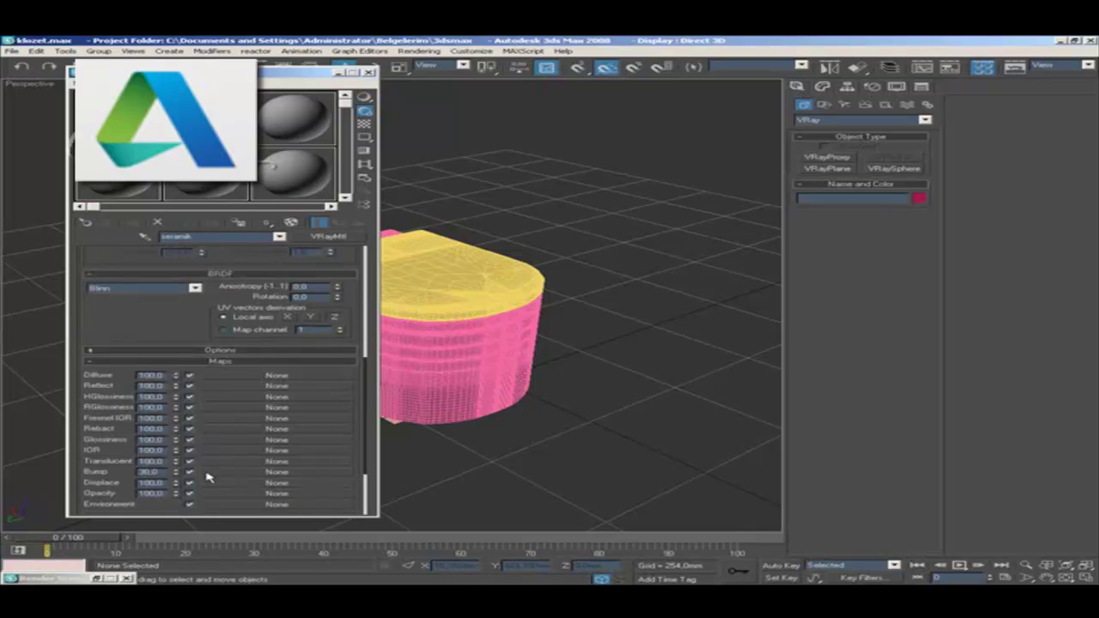
- Add a Noise bump map tiled at 3.0 with bump amount 2.5 to seramik
click(208, 479)
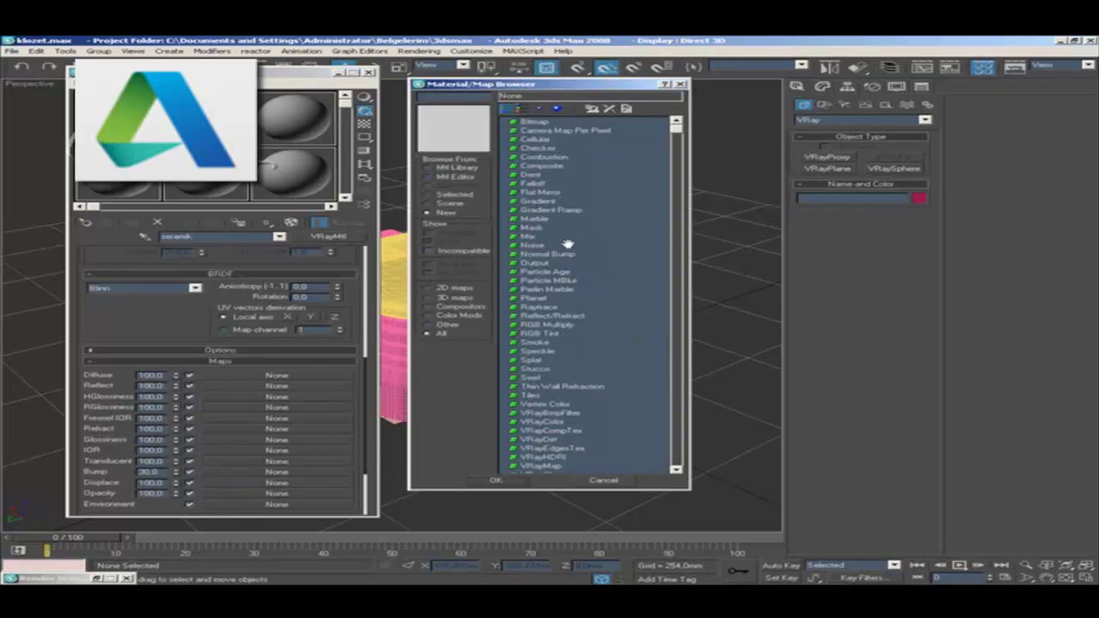
double_click(532, 248)
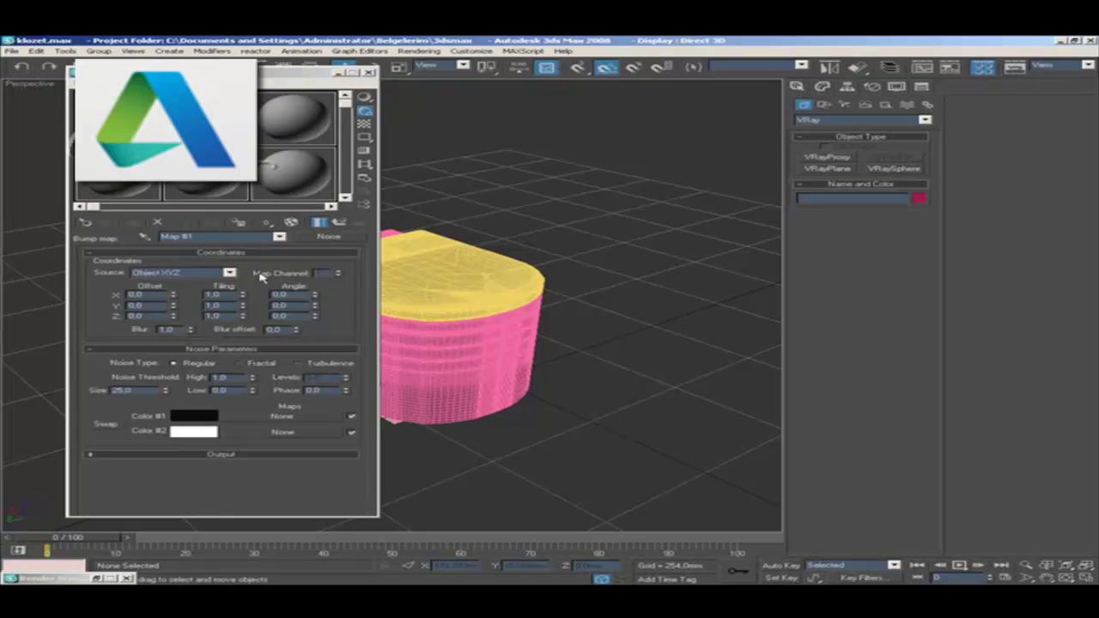
double_click(232, 294)
click(347, 223)
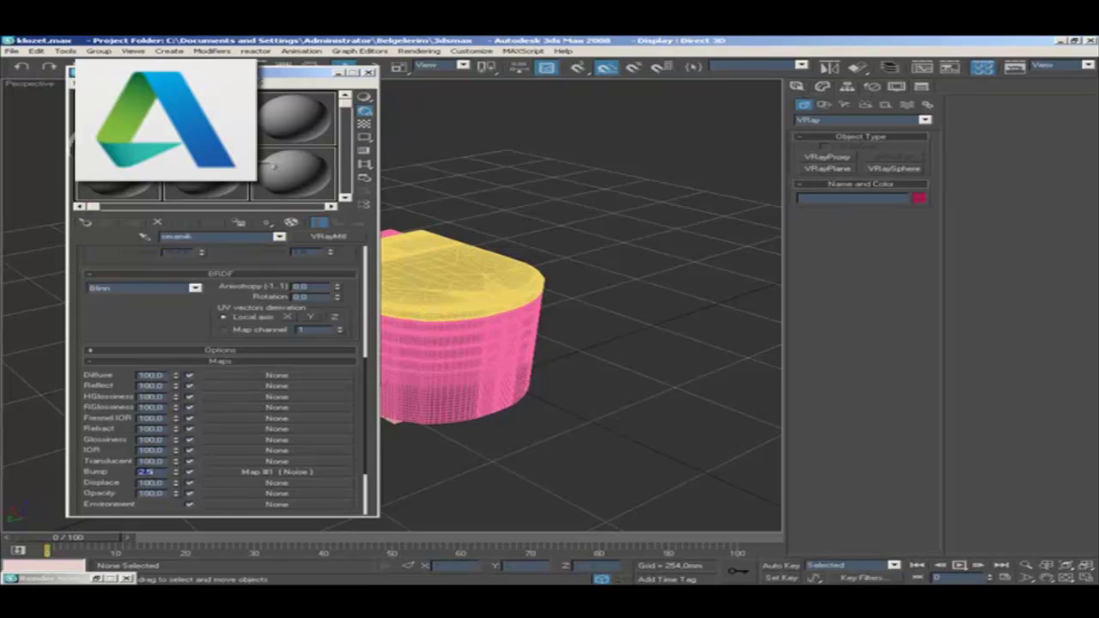
- Apply the seramik material to the toilet body and lid
drag(234, 77, 820, 94)
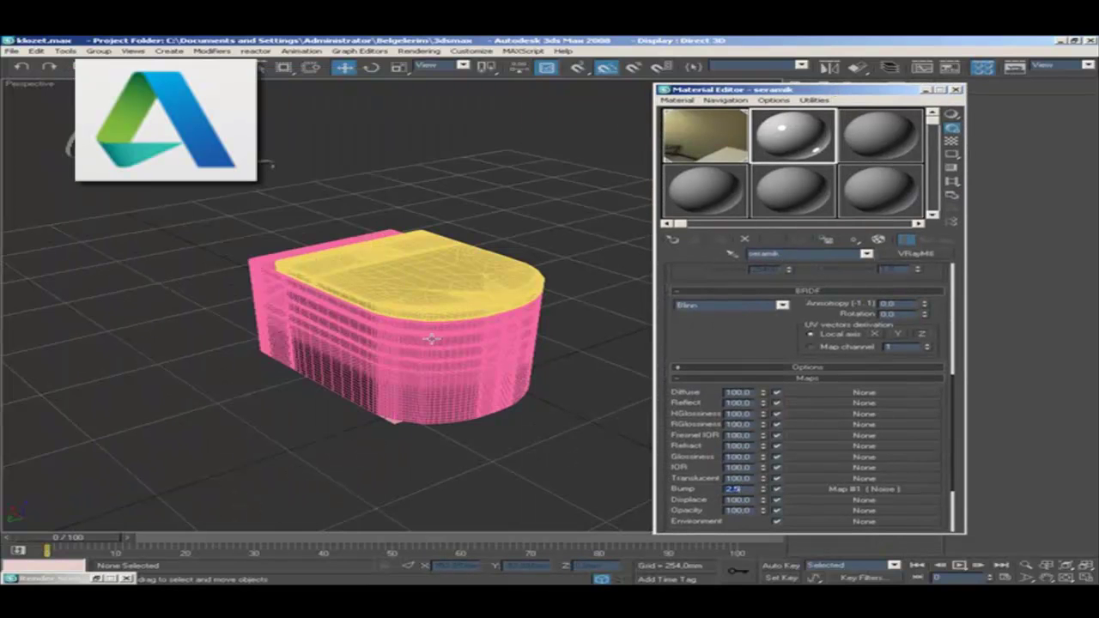
click(265, 272)
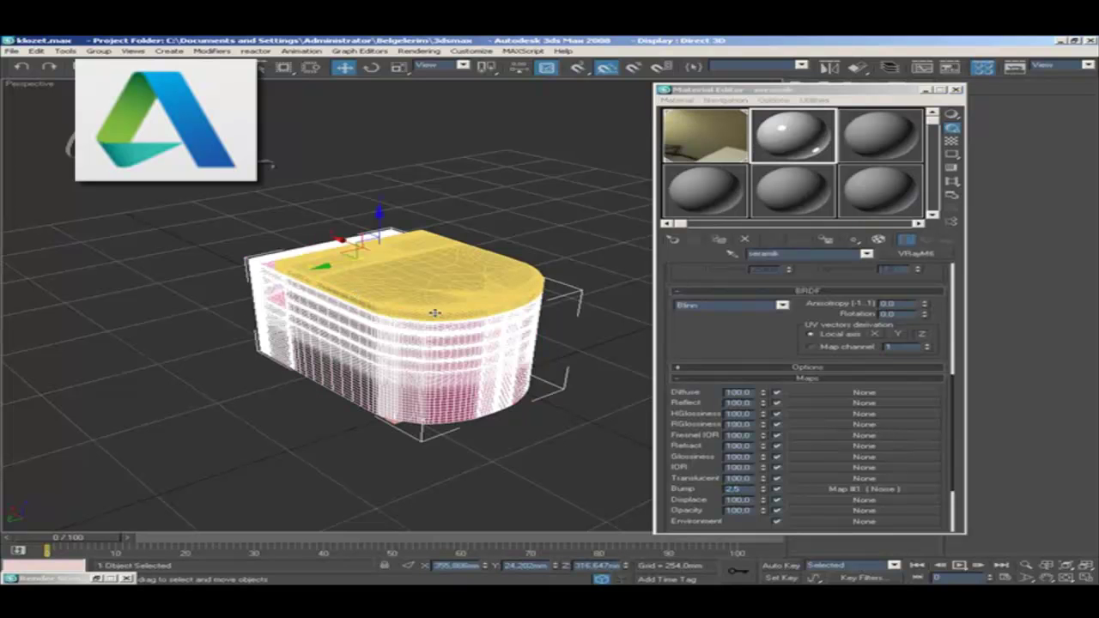
ctrl+click(525, 232)
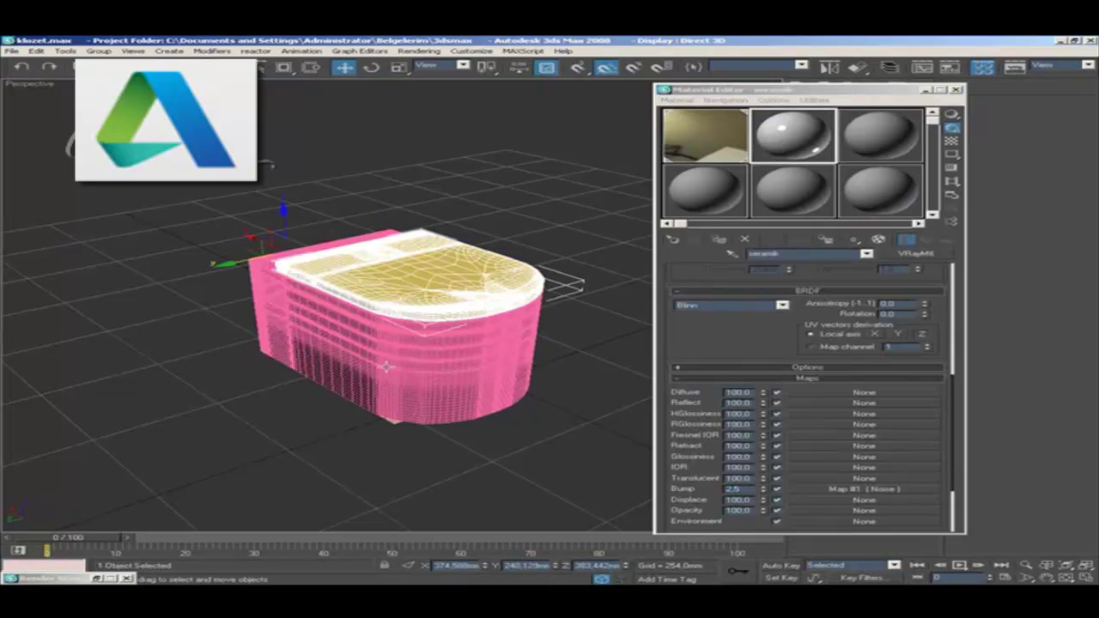
click(720, 242)
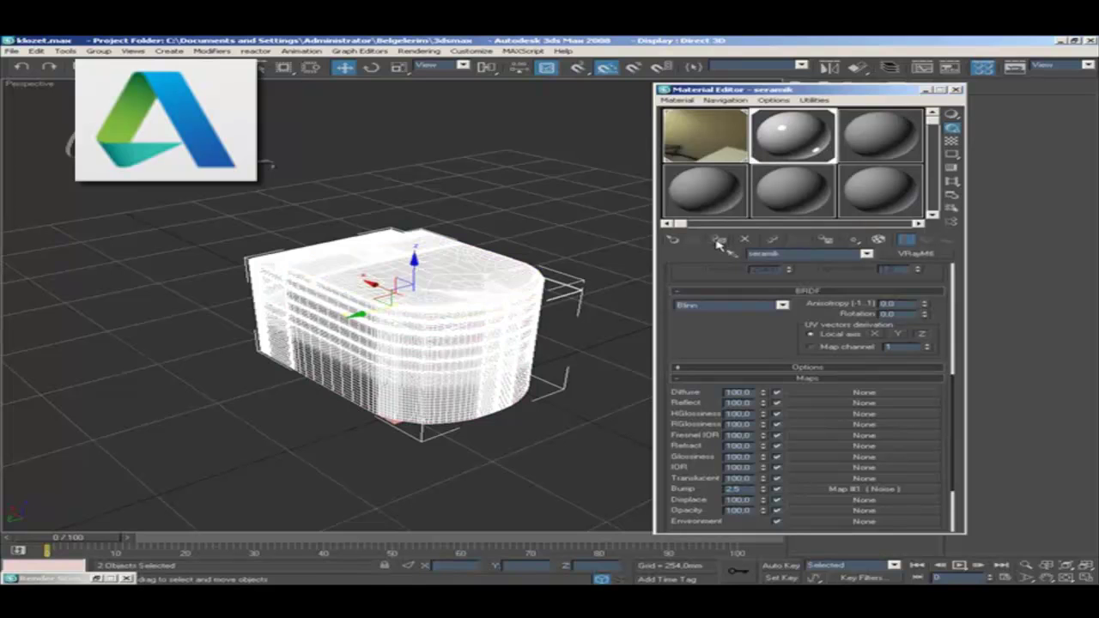
click(462, 458)
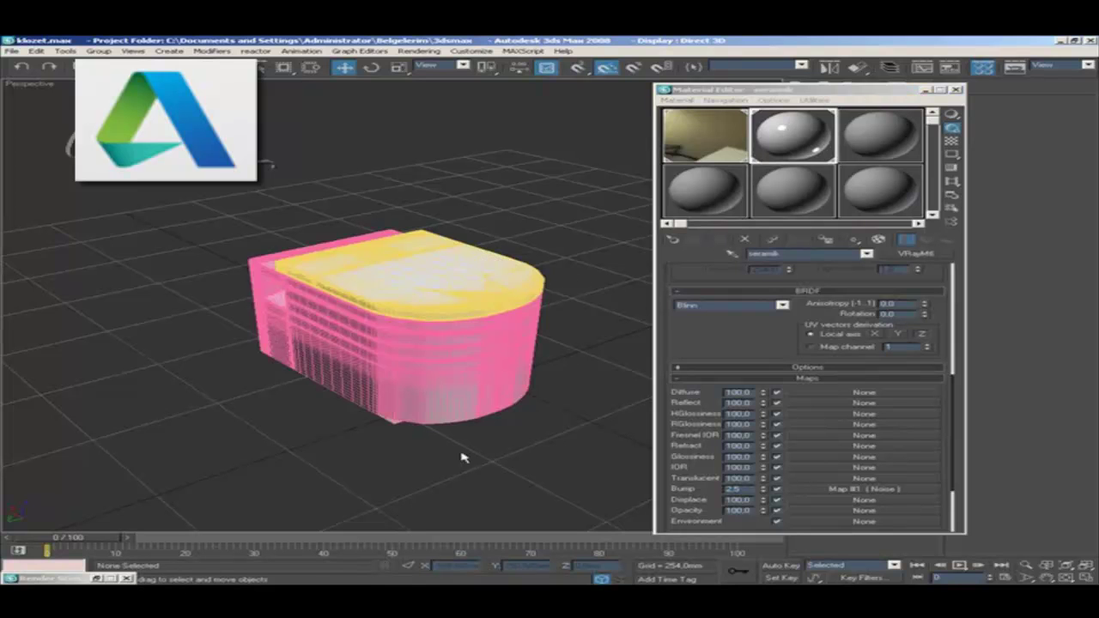
click(390, 420)
- Turn the third sample slot, 03 - Default, into a VRayMtl
click(889, 131)
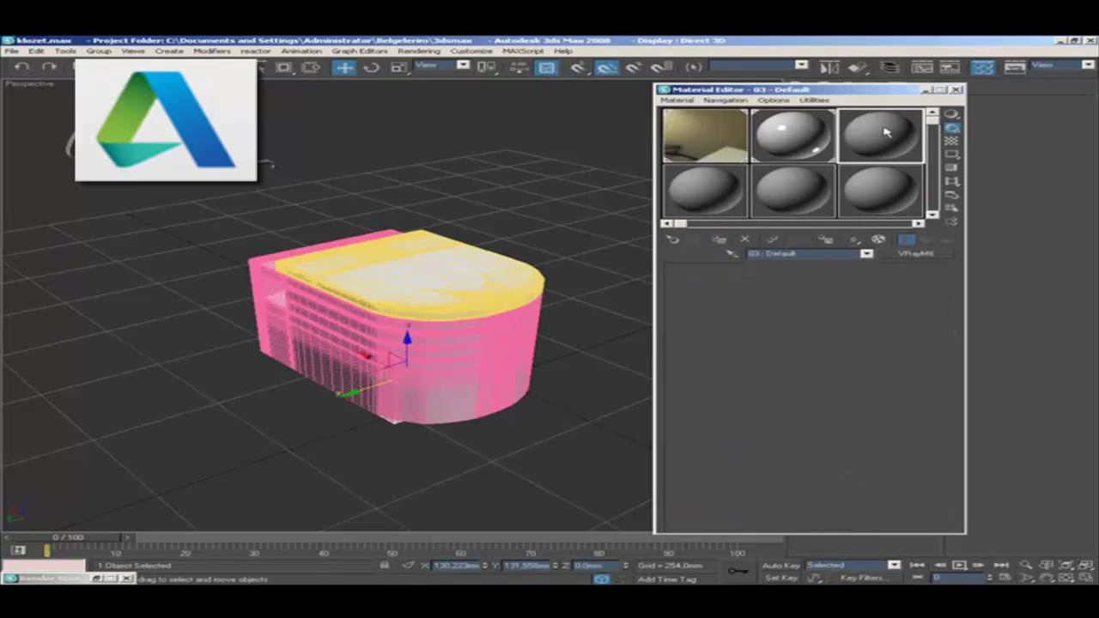
click(923, 256)
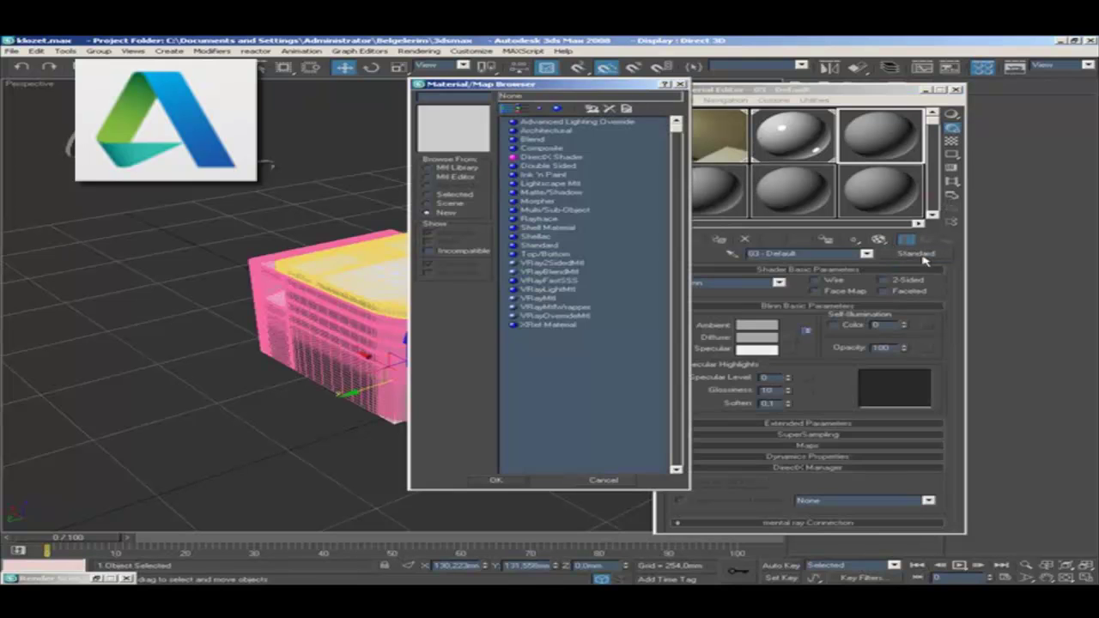
double_click(543, 299)
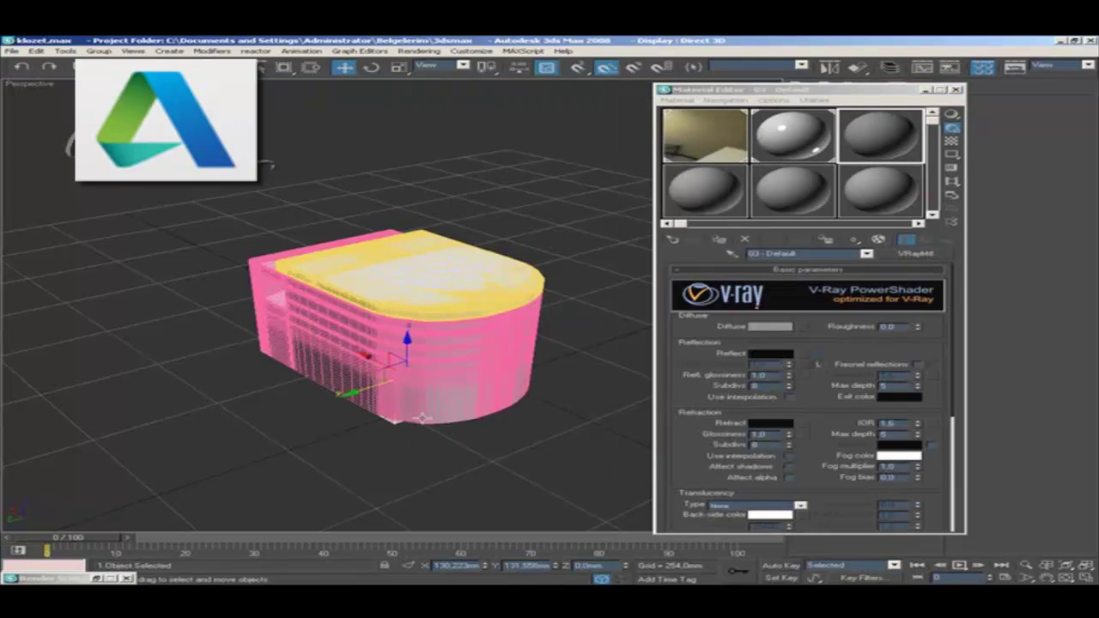
click(726, 244)
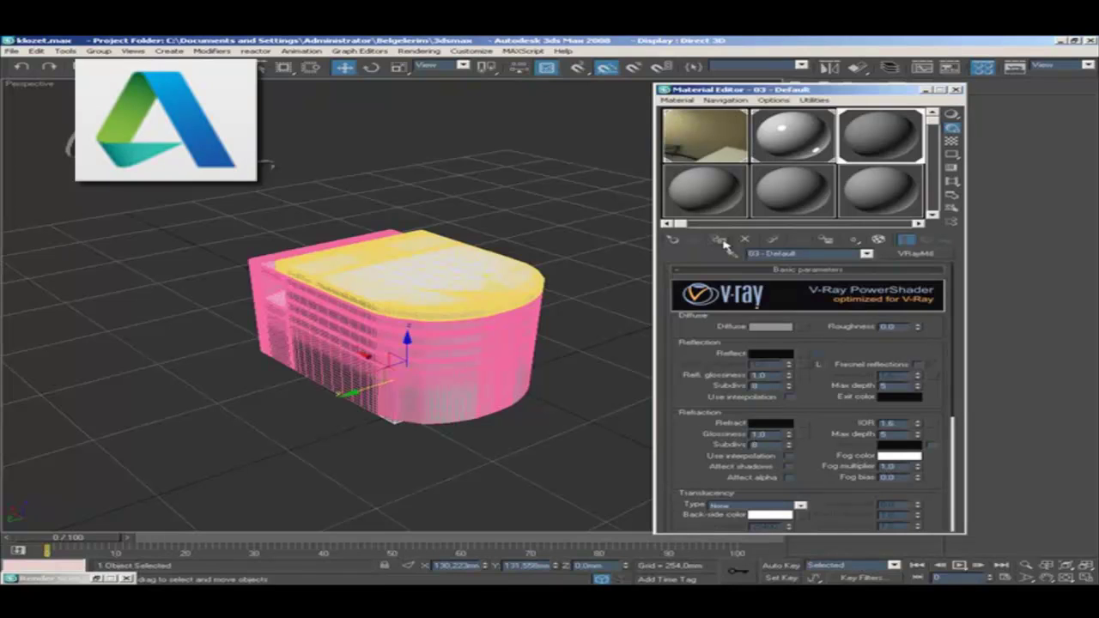
click(484, 438)
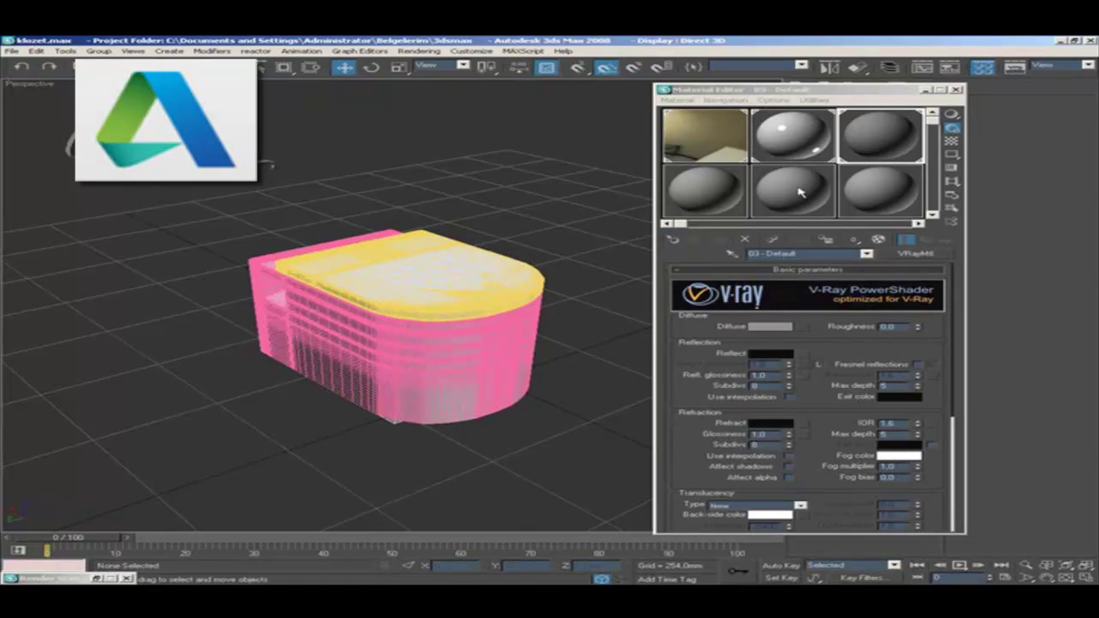
- Set aside the Material Editor and Environment dialog, then render the scene with V-Ray
click(927, 89)
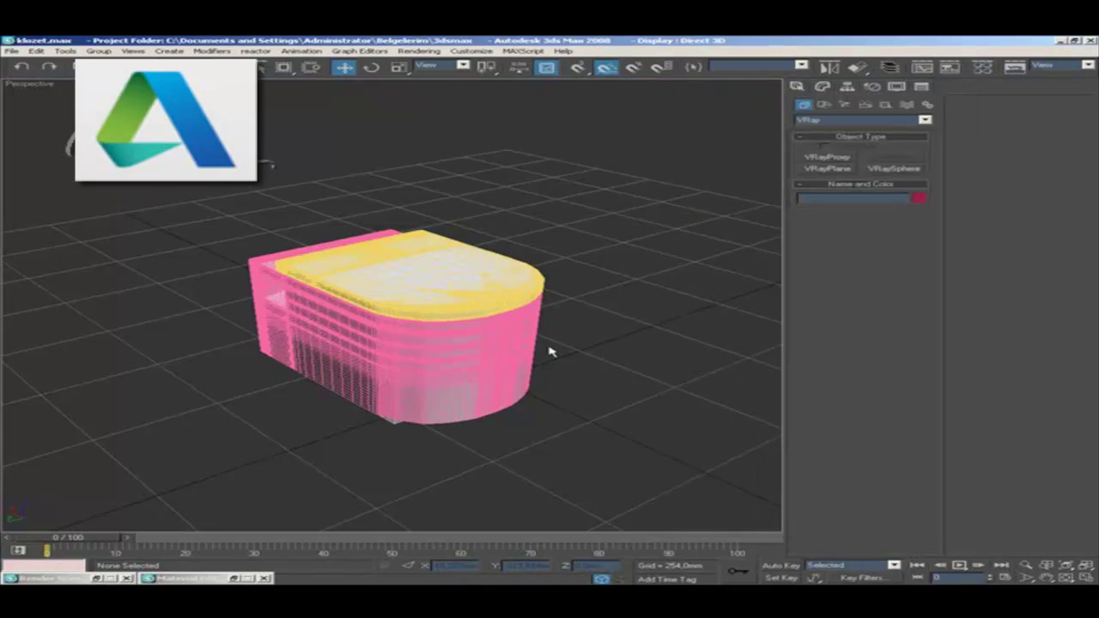
key(8)
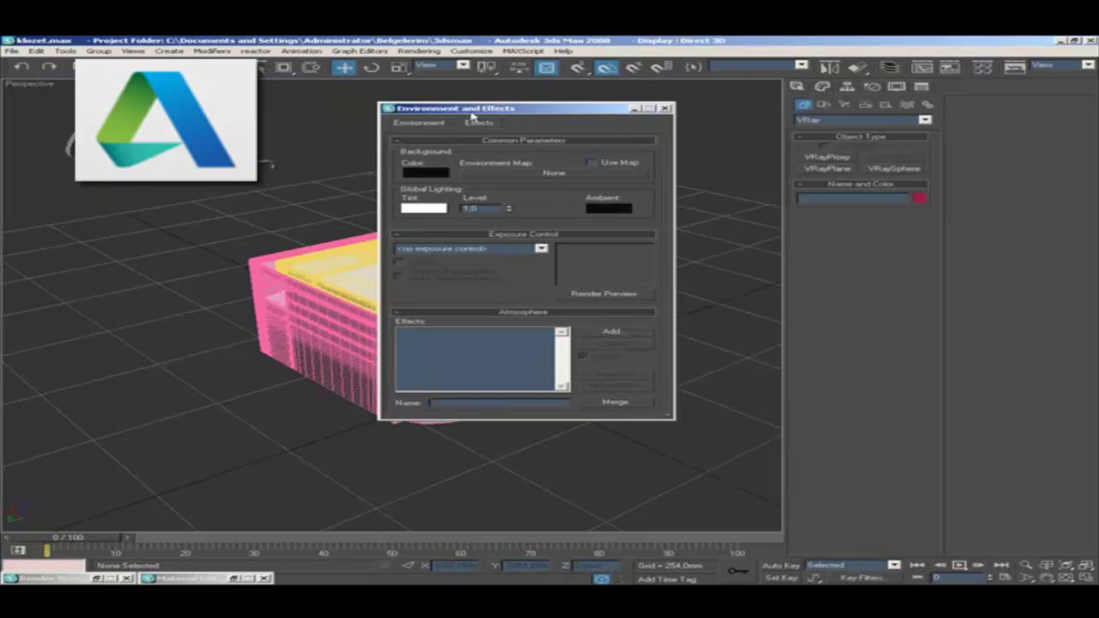
click(635, 108)
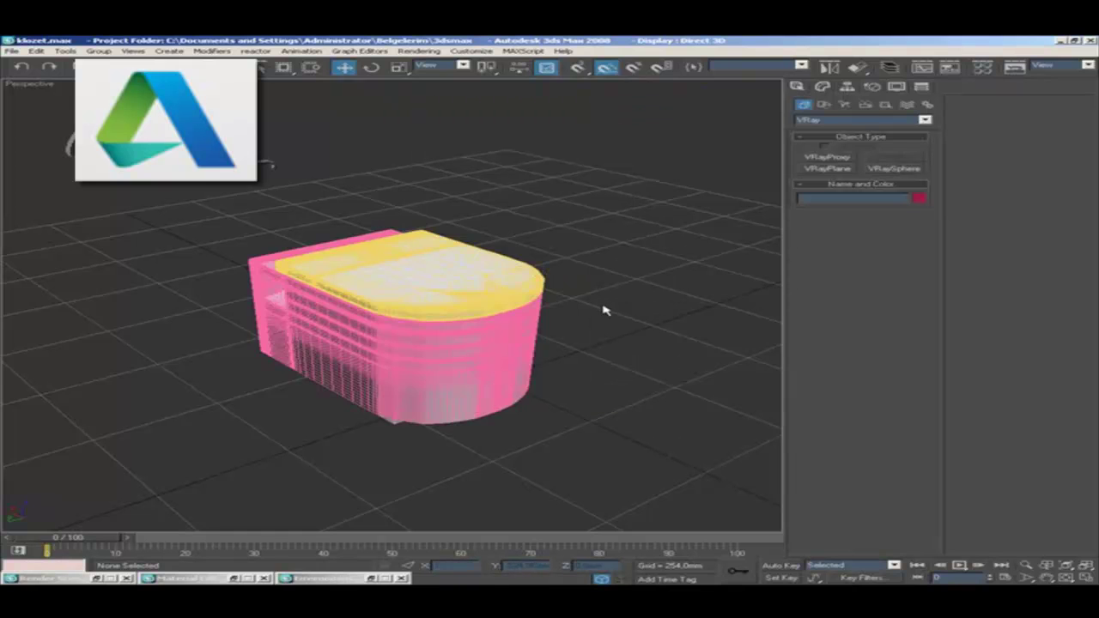
click(1015, 68)
click(910, 551)
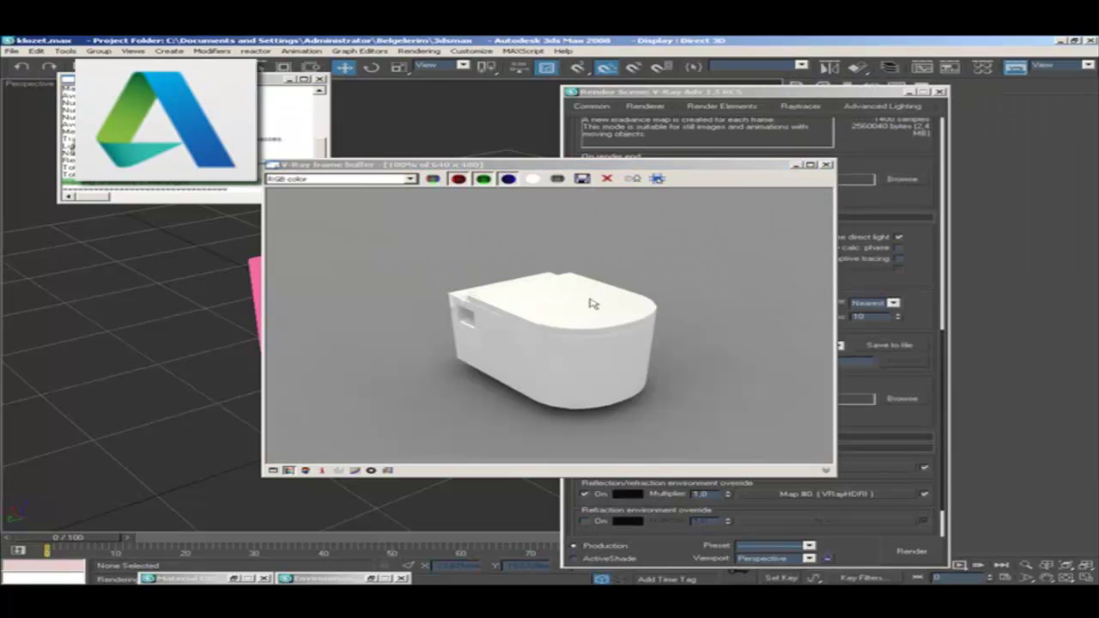
- Frame the Perspective view closer above the toilet and render it again with V-Ray
click(827, 165)
click(697, 468)
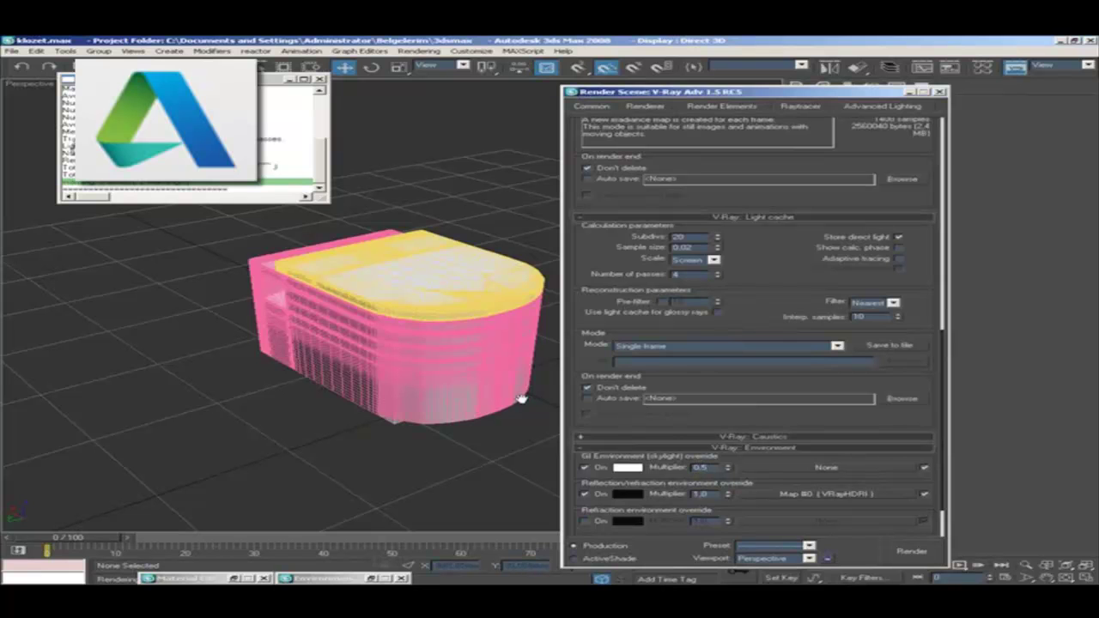
alt+middle_drag(441, 437, 414, 411)
scroll(435, 313, up, 5)
alt+middle_drag(371, 353, 381, 360)
drag(827, 97, 1005, 102)
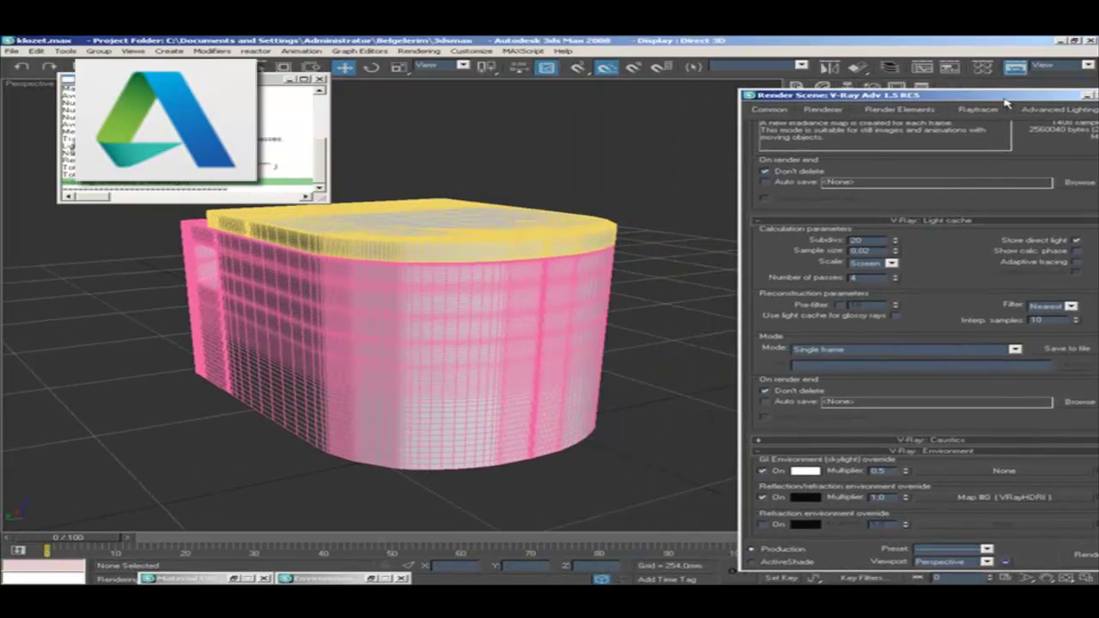
click(1087, 556)
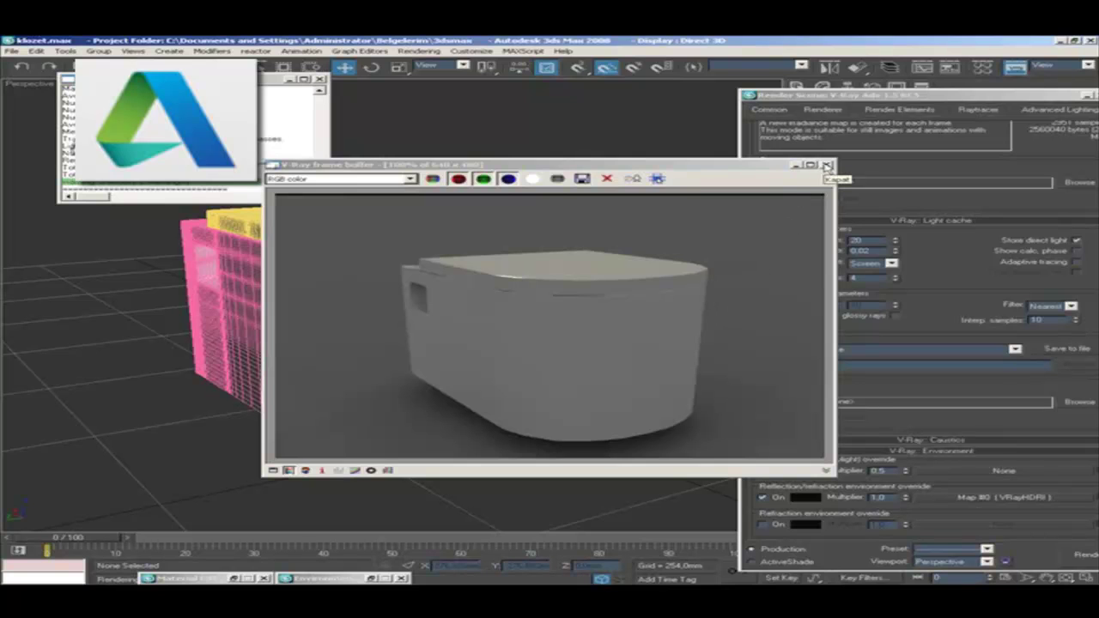
click(827, 165)
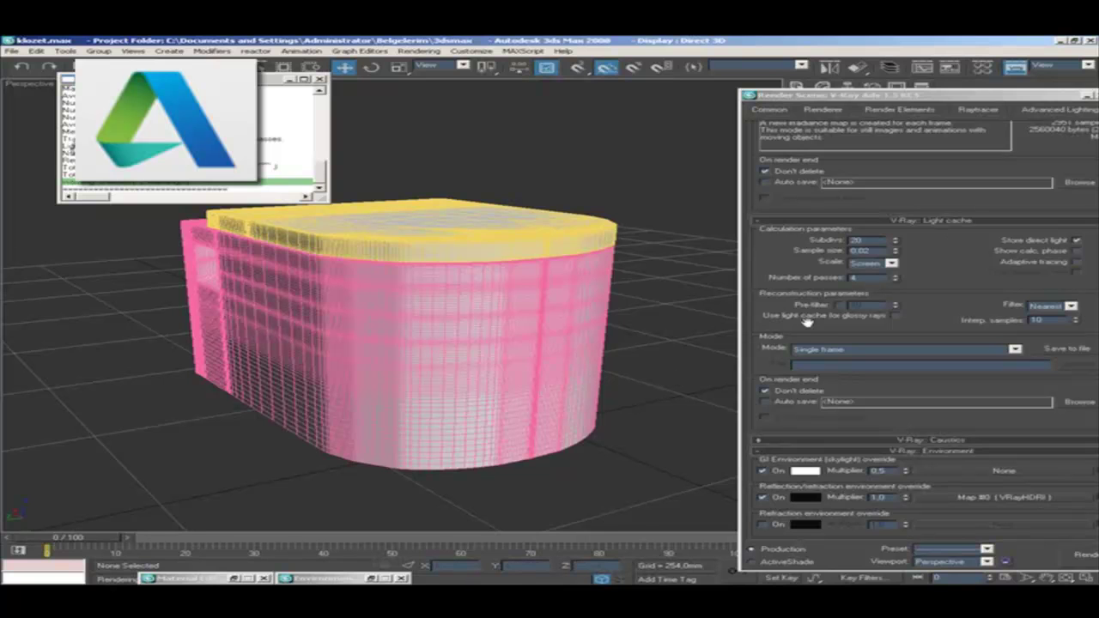
- Assign a Gradient environment map and run a test V-Ray render with it
click(371, 578)
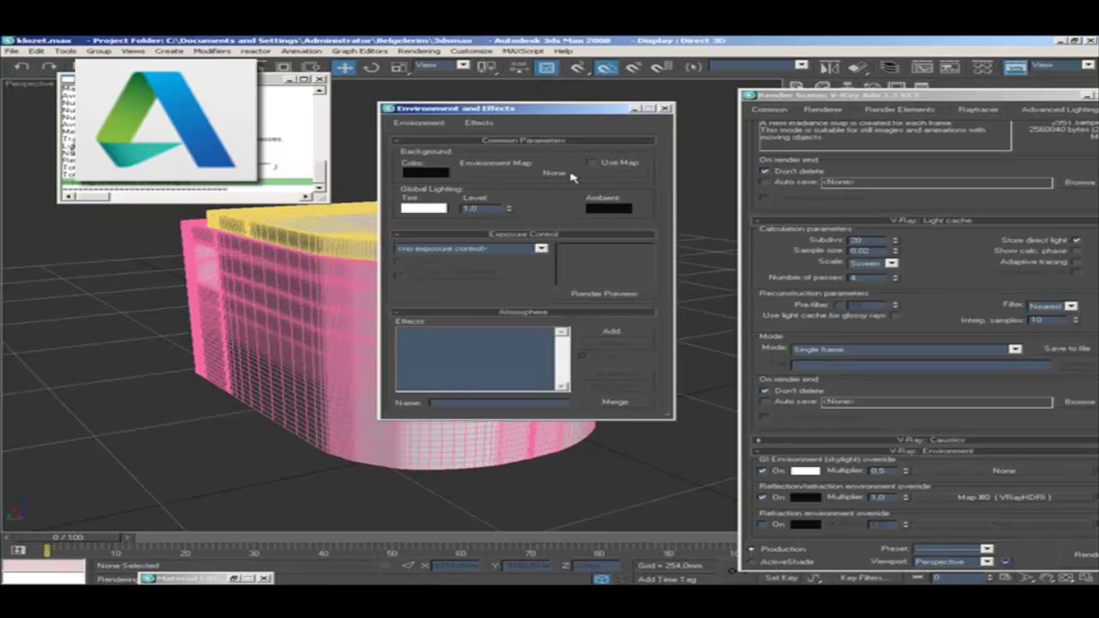
click(558, 176)
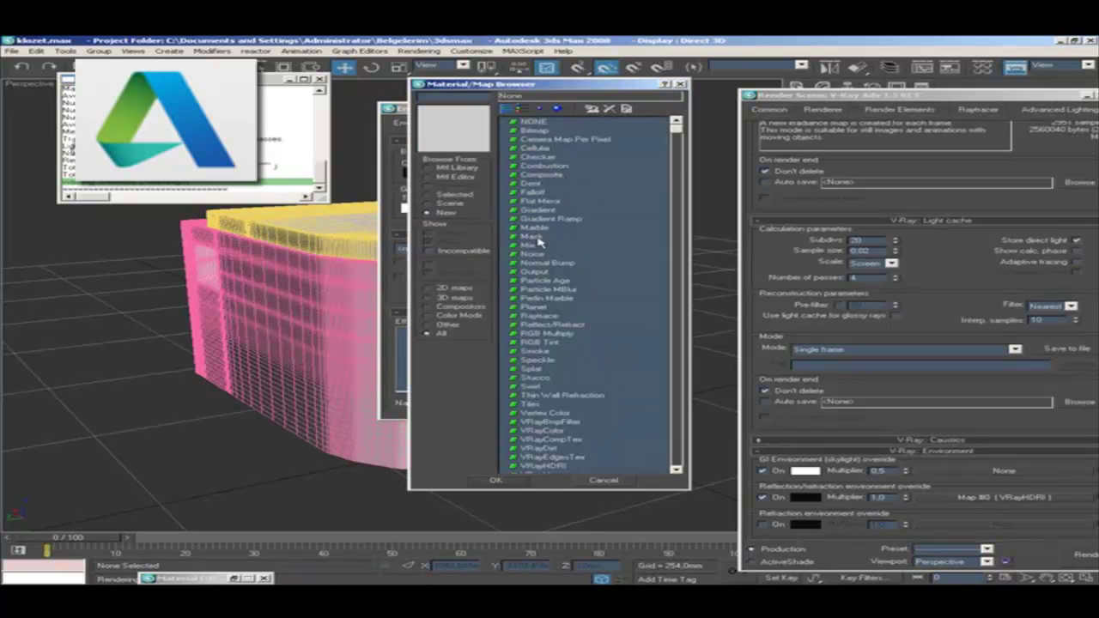
double_click(557, 211)
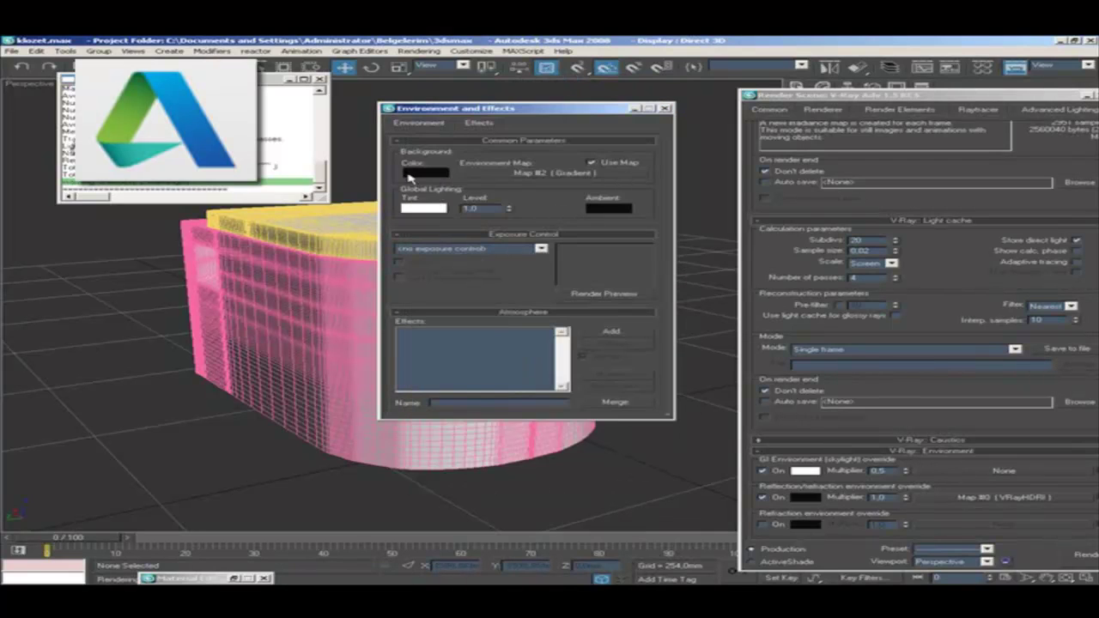
click(541, 174)
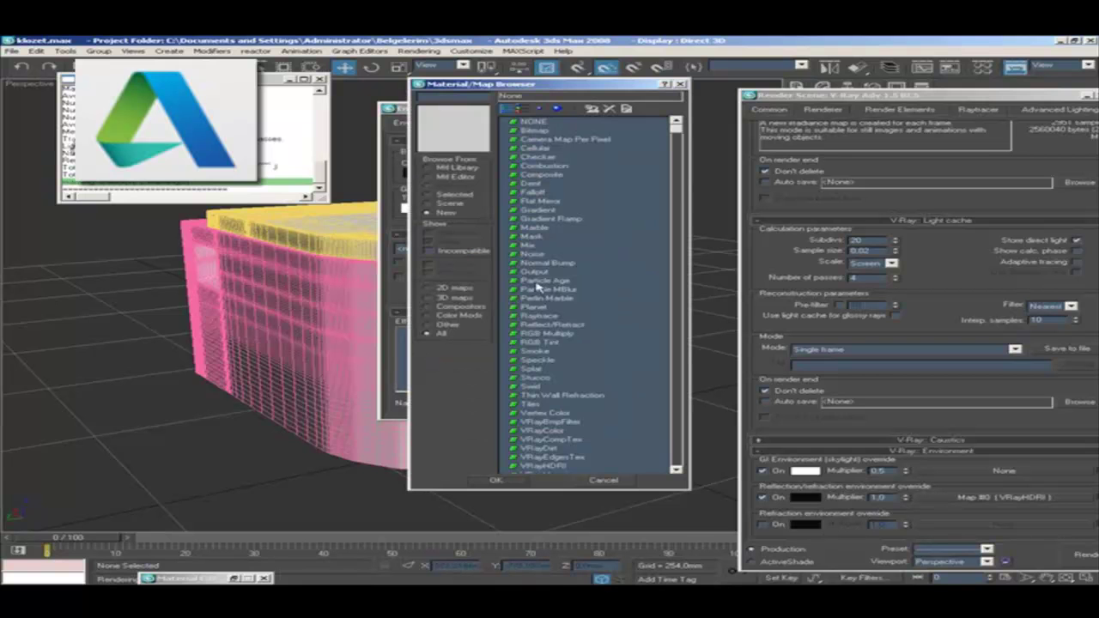
click(599, 480)
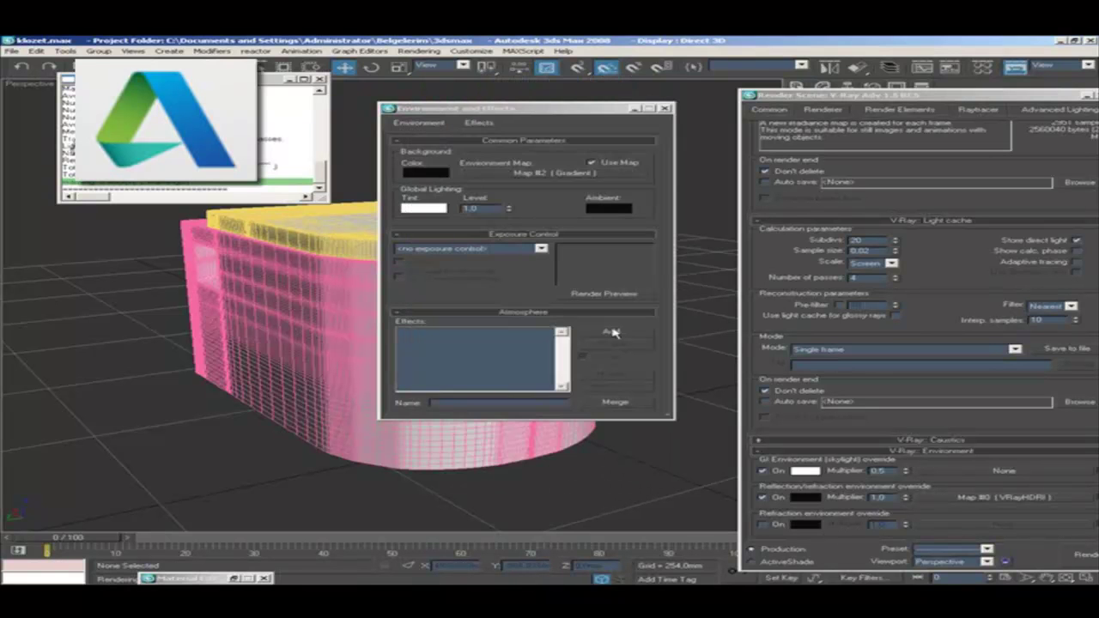
click(1089, 557)
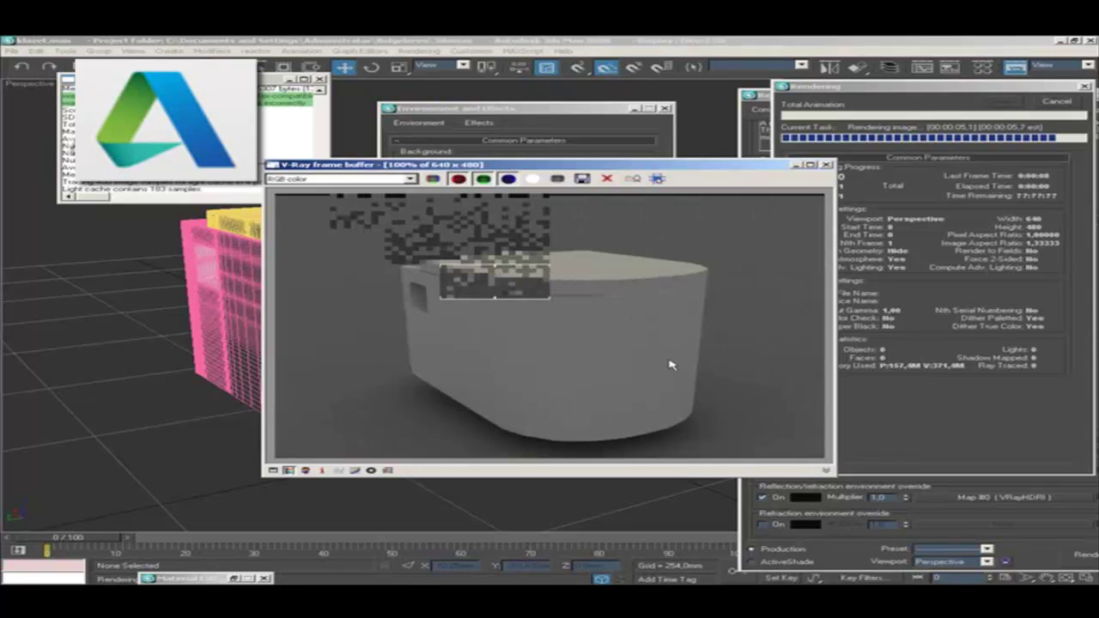
click(826, 167)
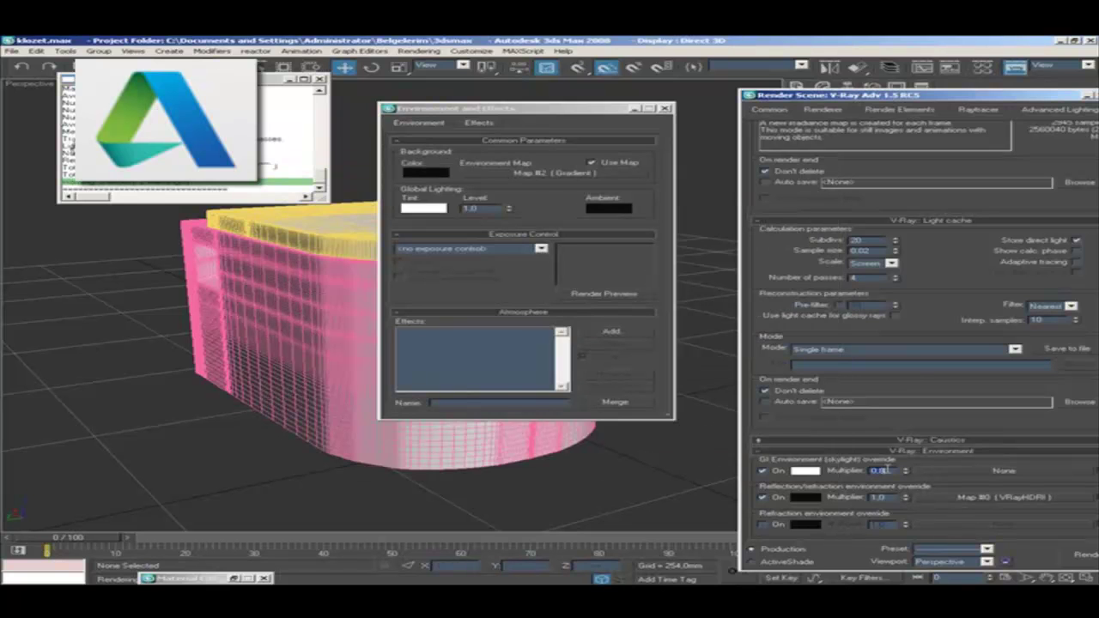
- Orbit the Perspective view to a new toilet angle and run a test V-Ray render
click(667, 108)
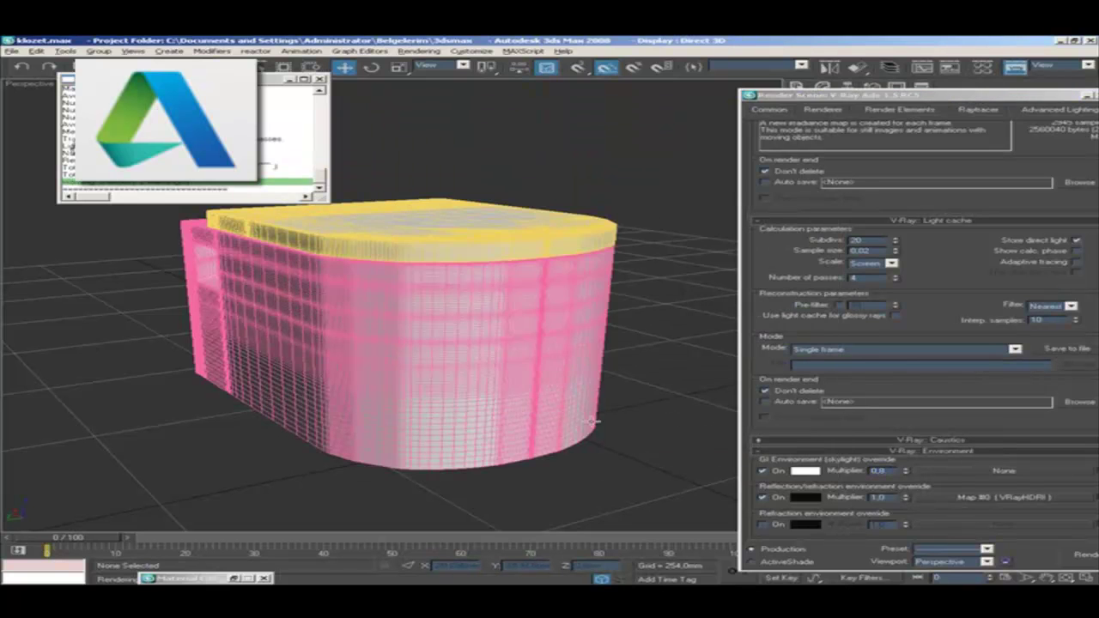
alt+middle_drag(583, 403, 488, 422)
mouse_move(319, 344)
alt+middle_down()
mouse_move(453, 418)
mouse_move(444, 406)
alt+middle_up()
click(1085, 554)
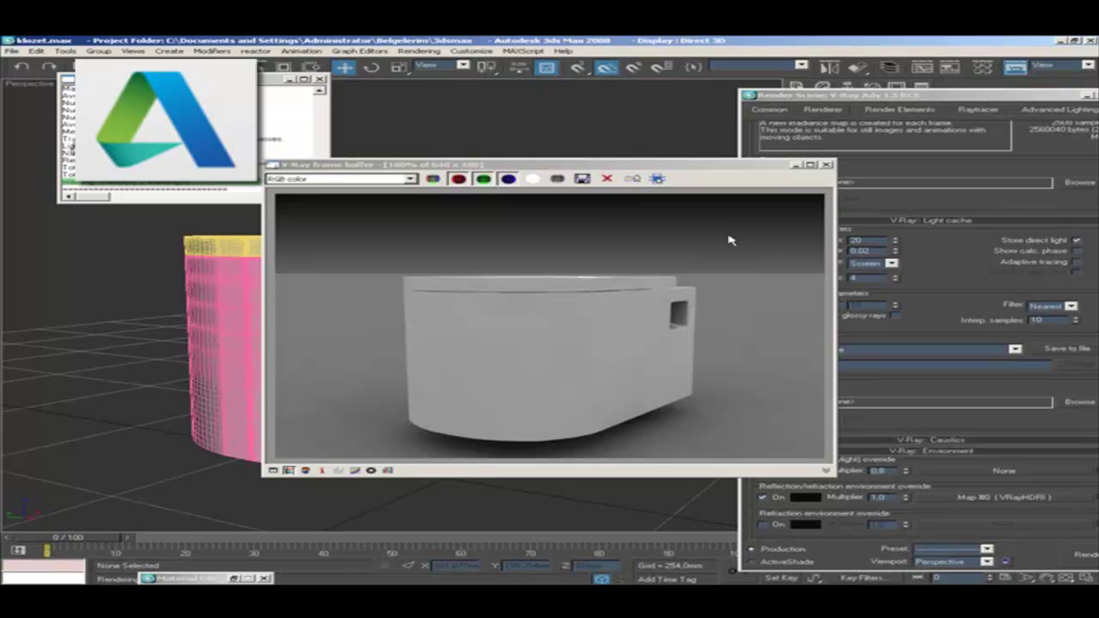
click(827, 164)
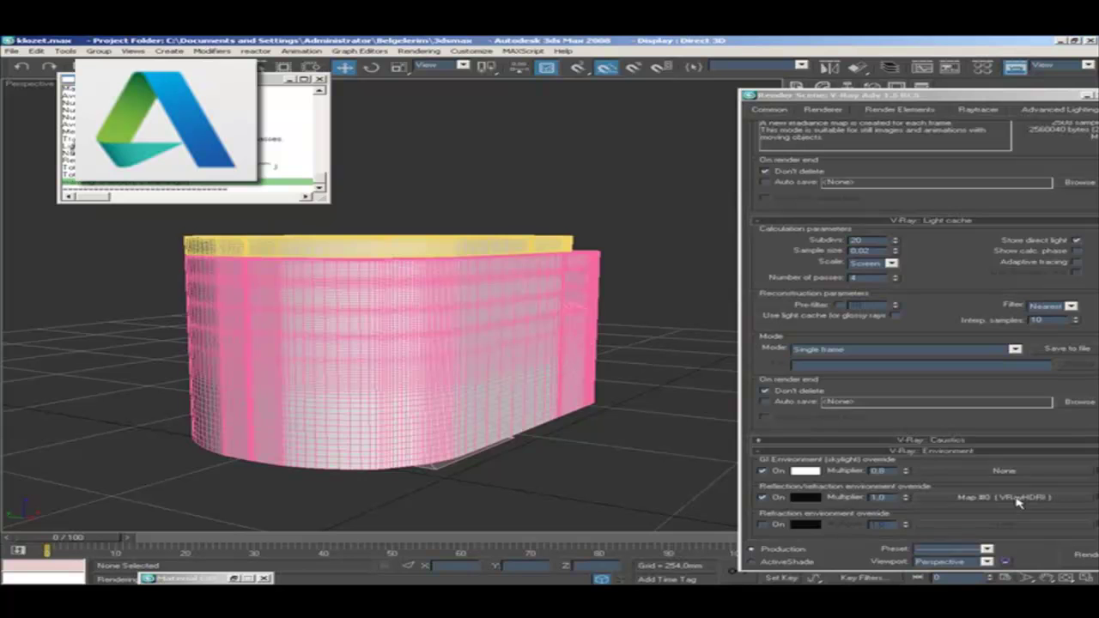
- Load Dock-Sphere-FREE.hdr into the VRayHDRI environment slot and render the toilet
key(m)
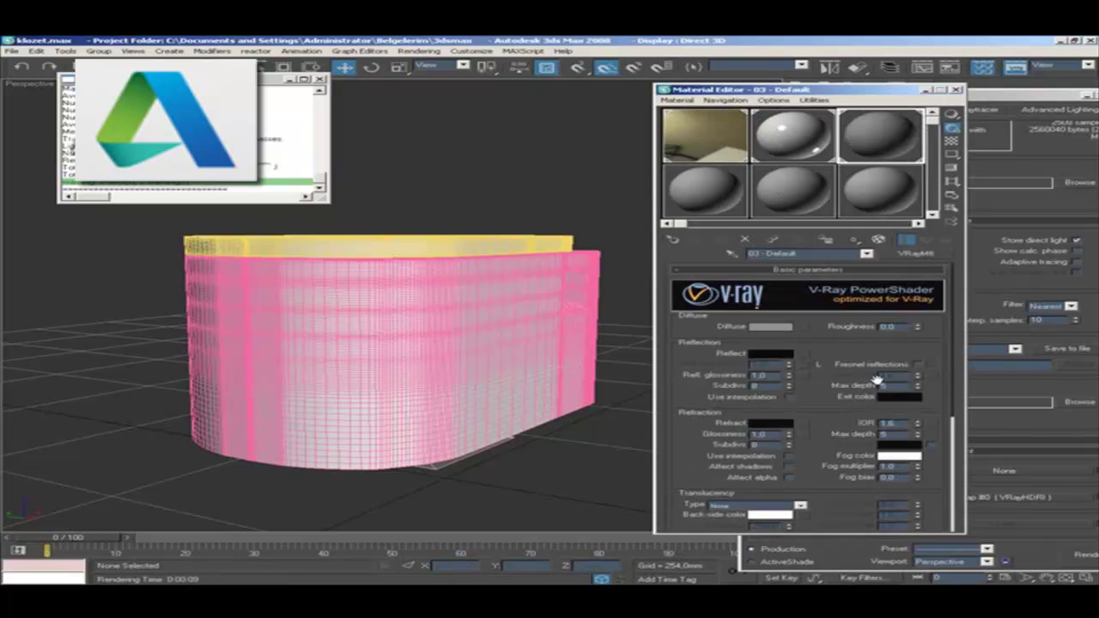
click(687, 142)
click(915, 284)
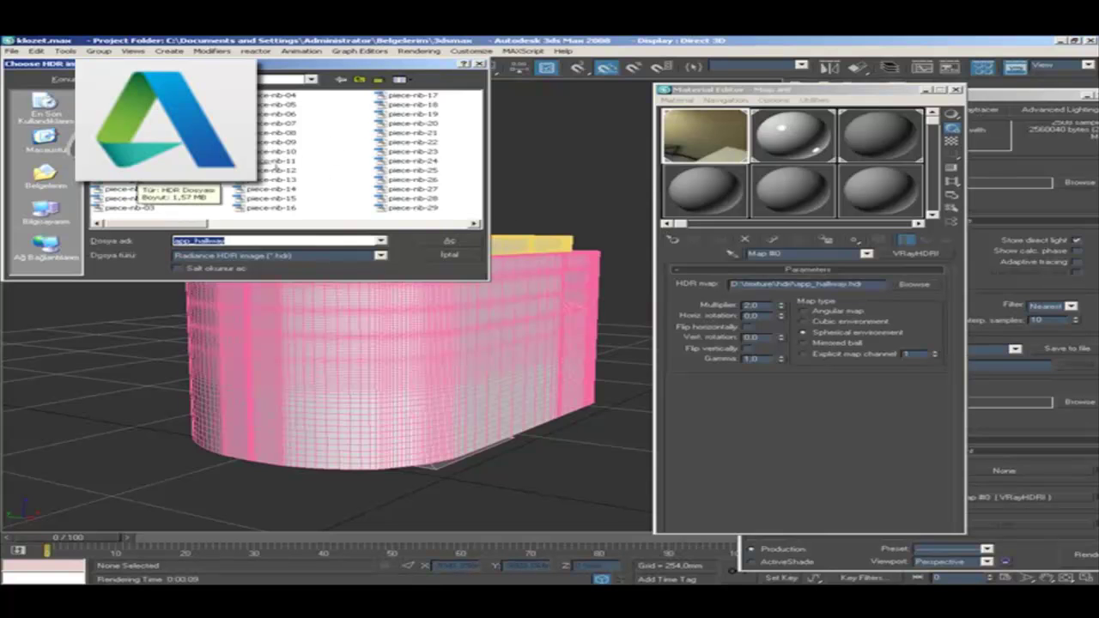
double_click(129, 185)
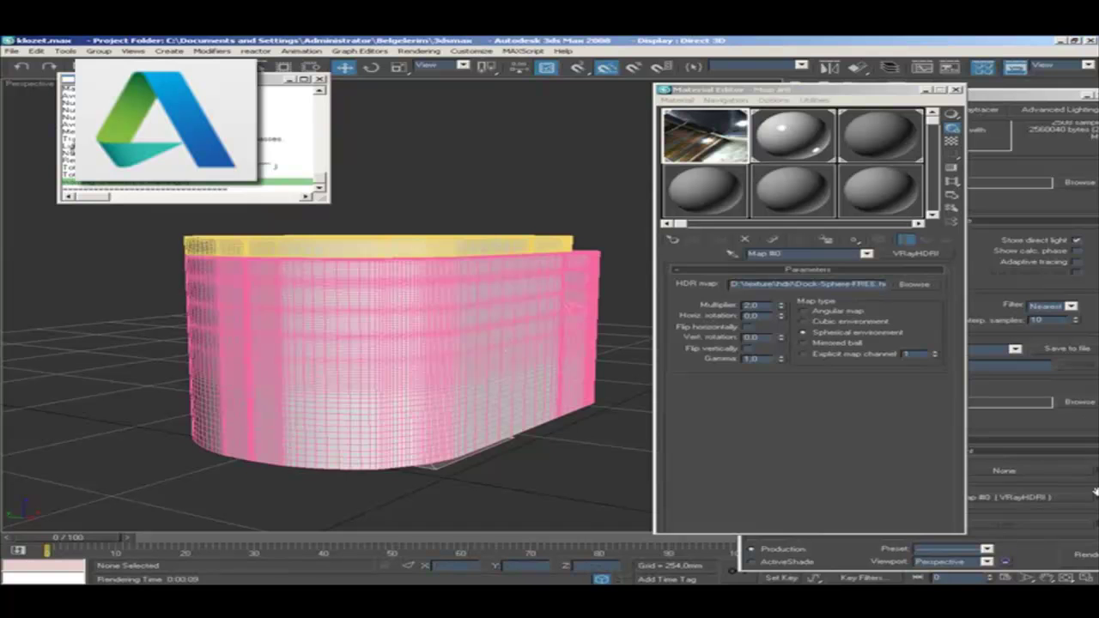
click(1079, 554)
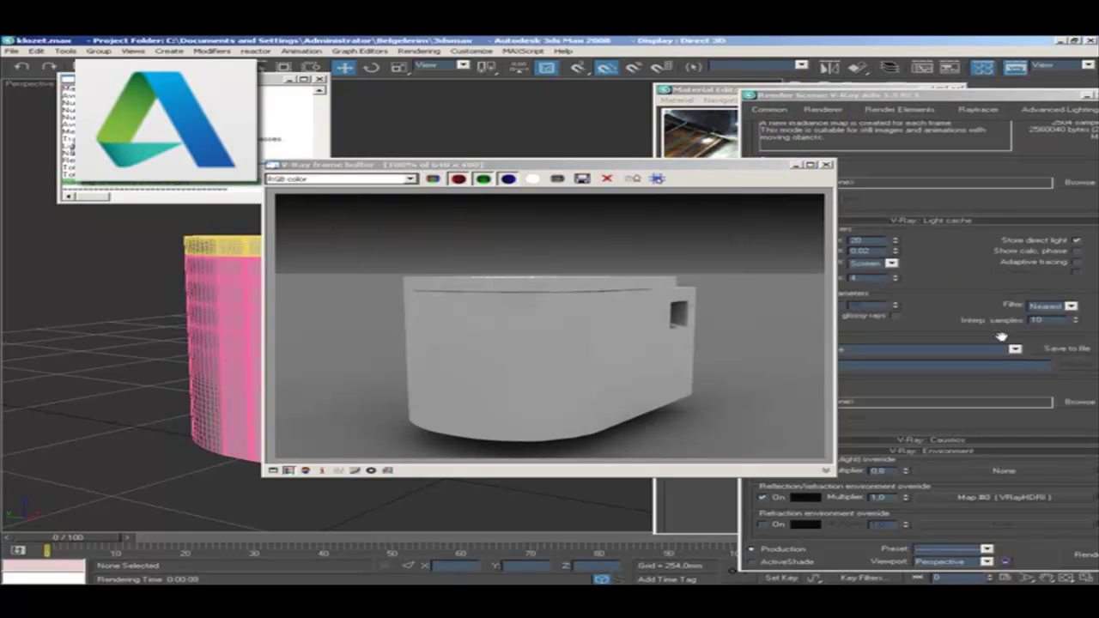
click(829, 165)
- Orbit to a higher view of the toilet, render again, and move the render settings aside
alt+middle_drag(438, 297, 440, 301)
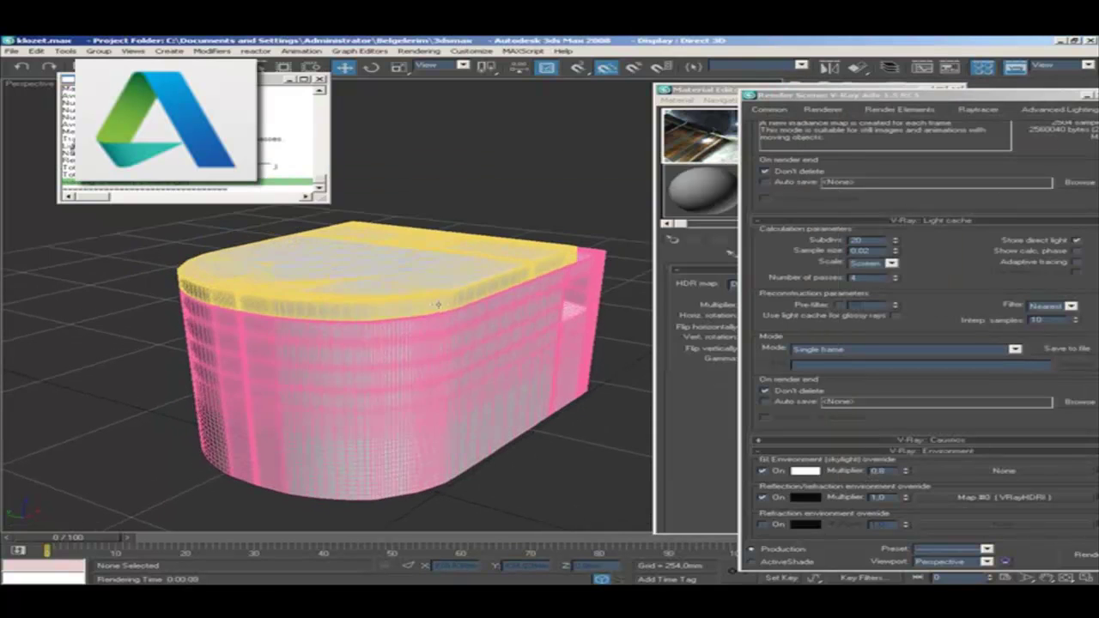
click(1070, 556)
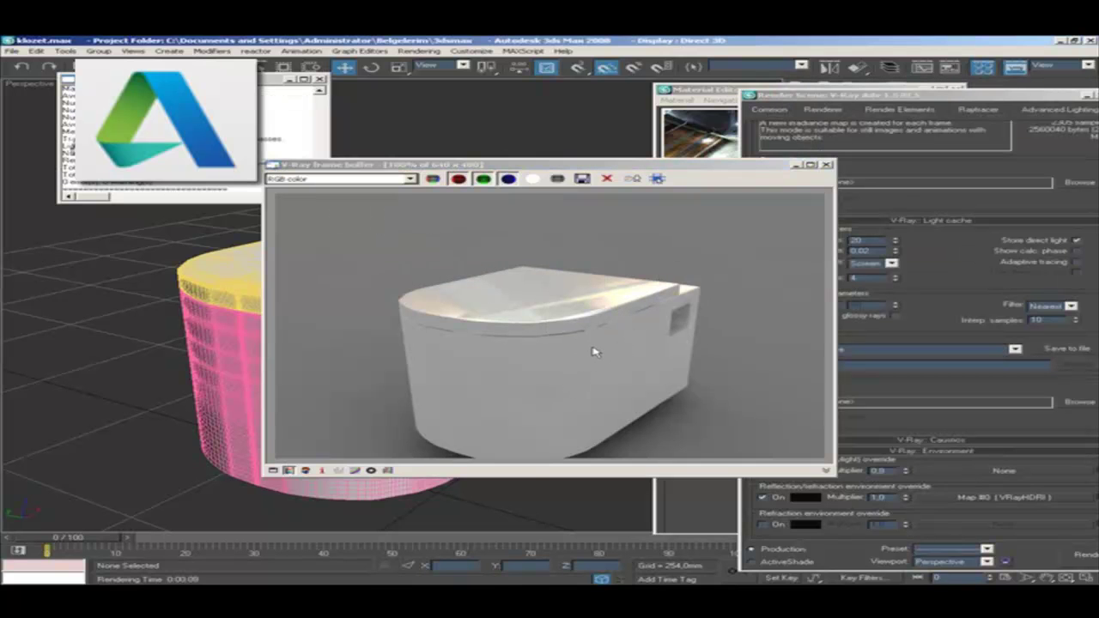
click(827, 164)
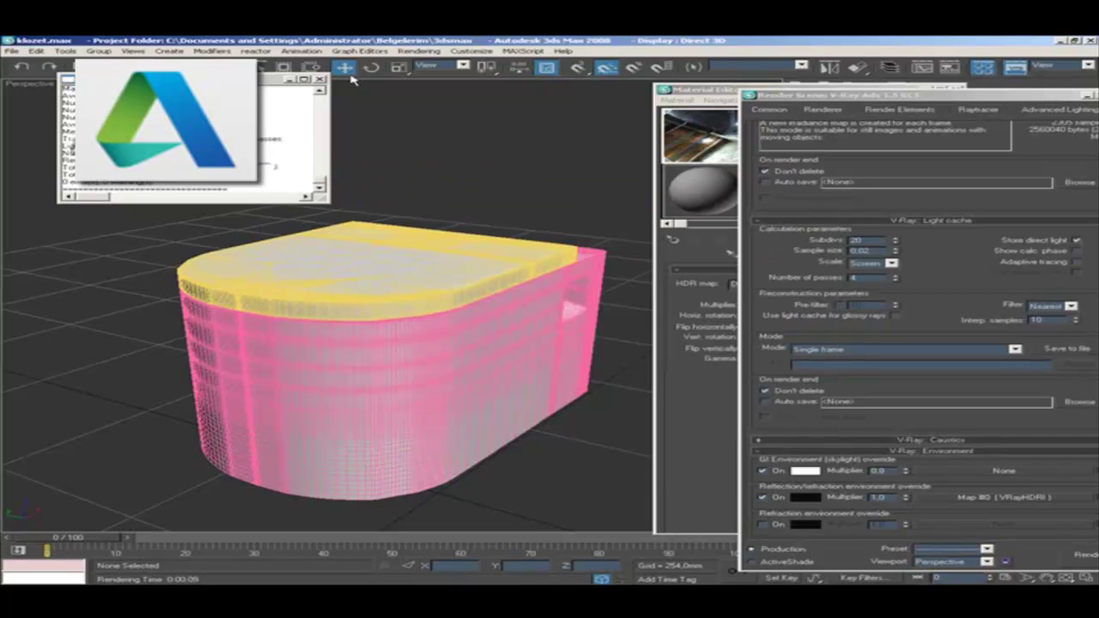
click(322, 79)
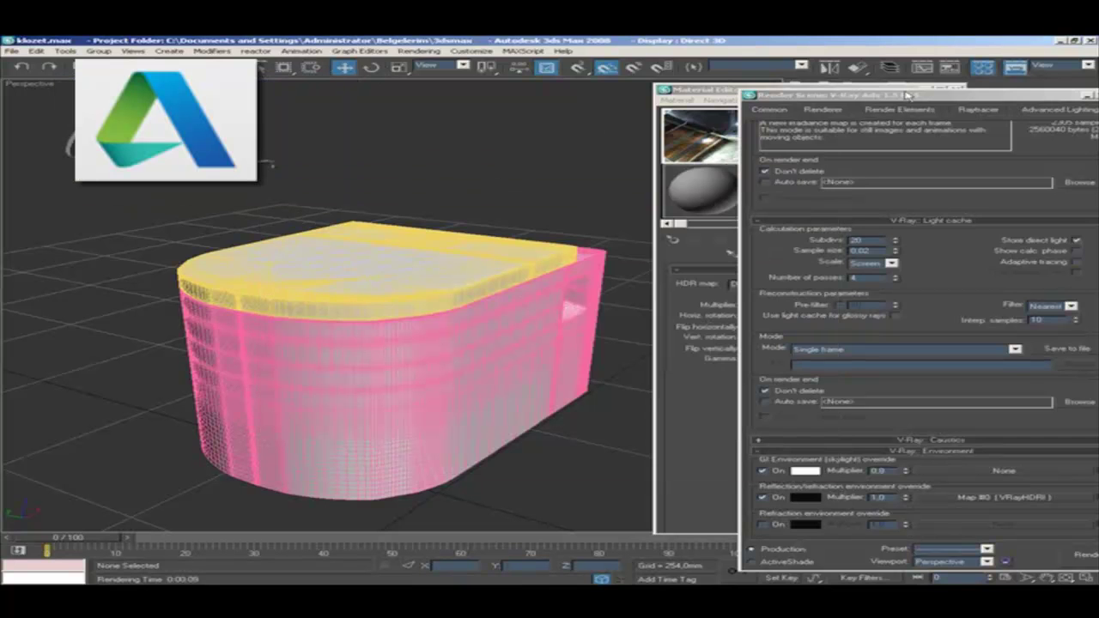
drag(819, 99, 552, 86)
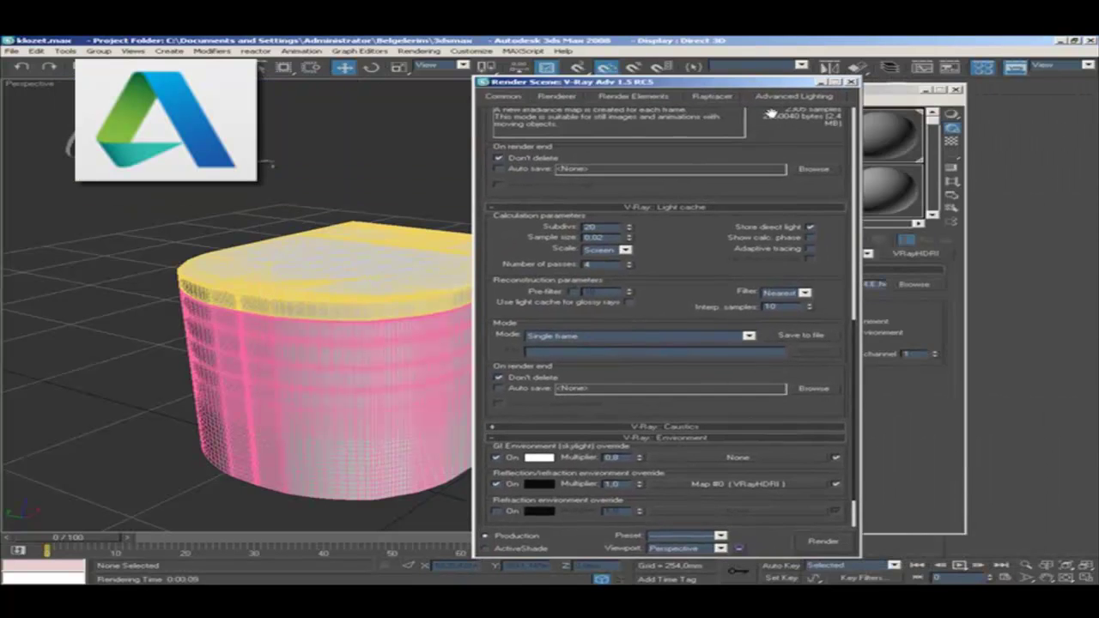
- Close Render Scene, minimize the Material Editor, and activate Top in the four-viewport layout
click(852, 82)
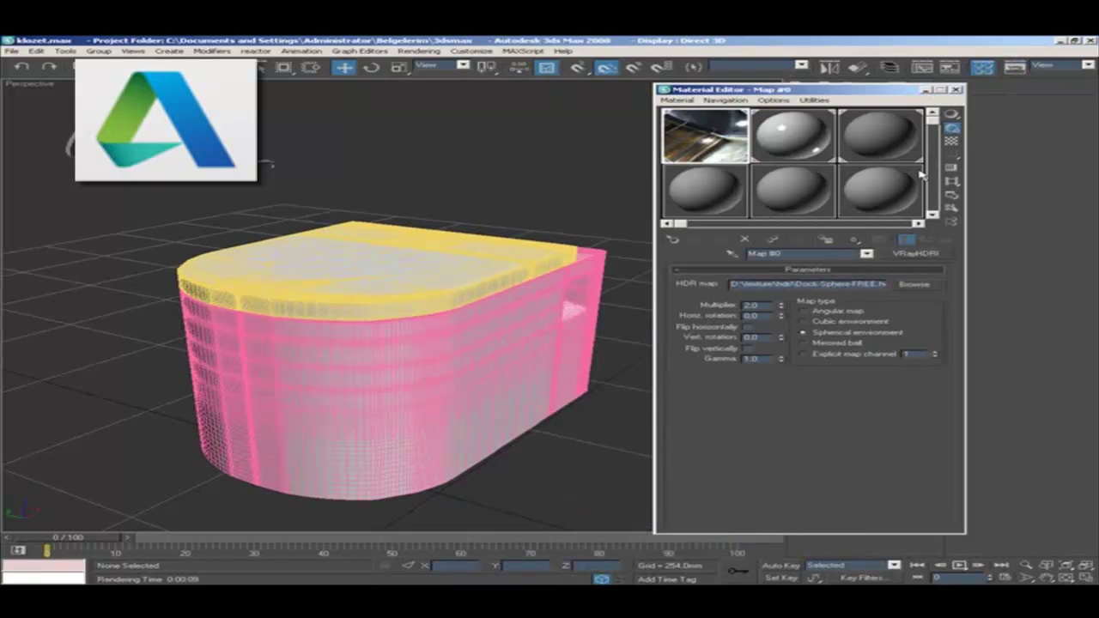
click(927, 90)
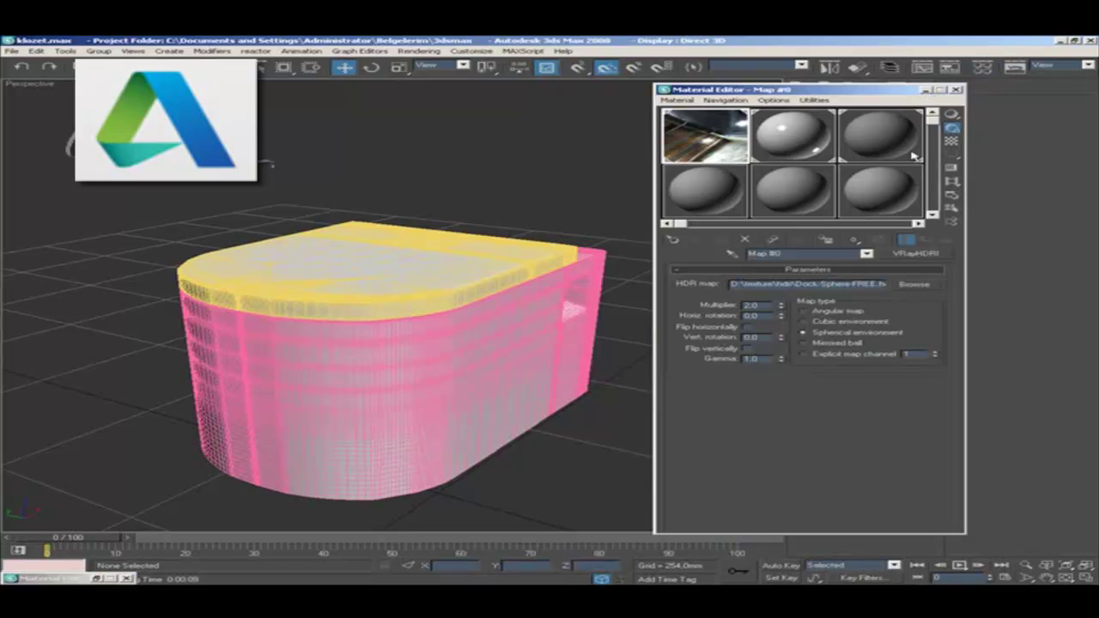
click(1089, 578)
click(264, 249)
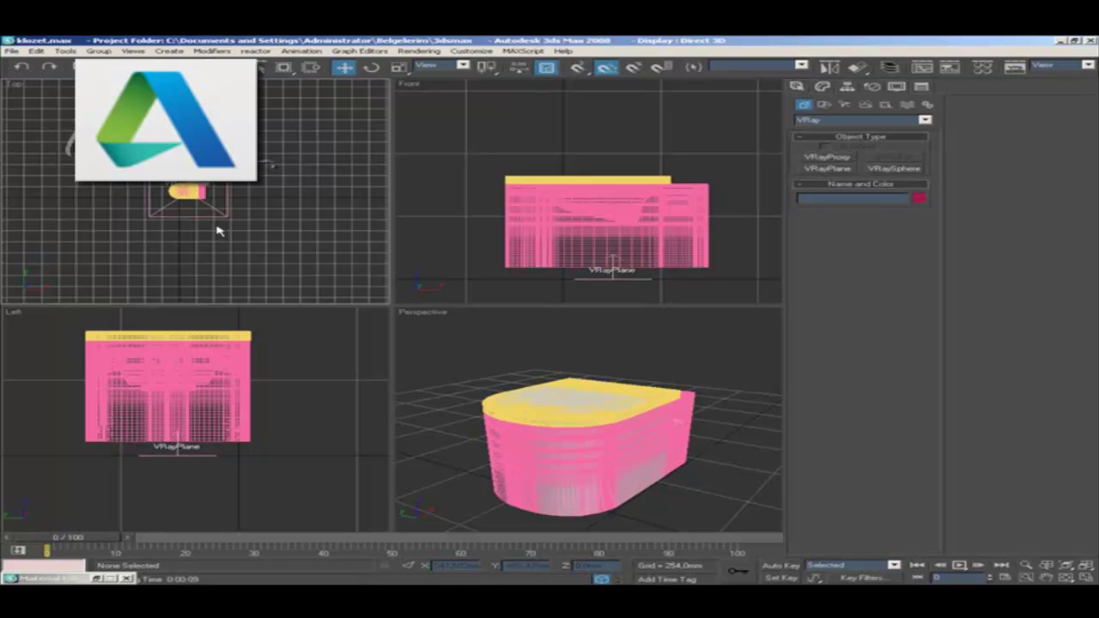
- Return the command panel to Standard Primitives creation with the Top viewport active
click(829, 88)
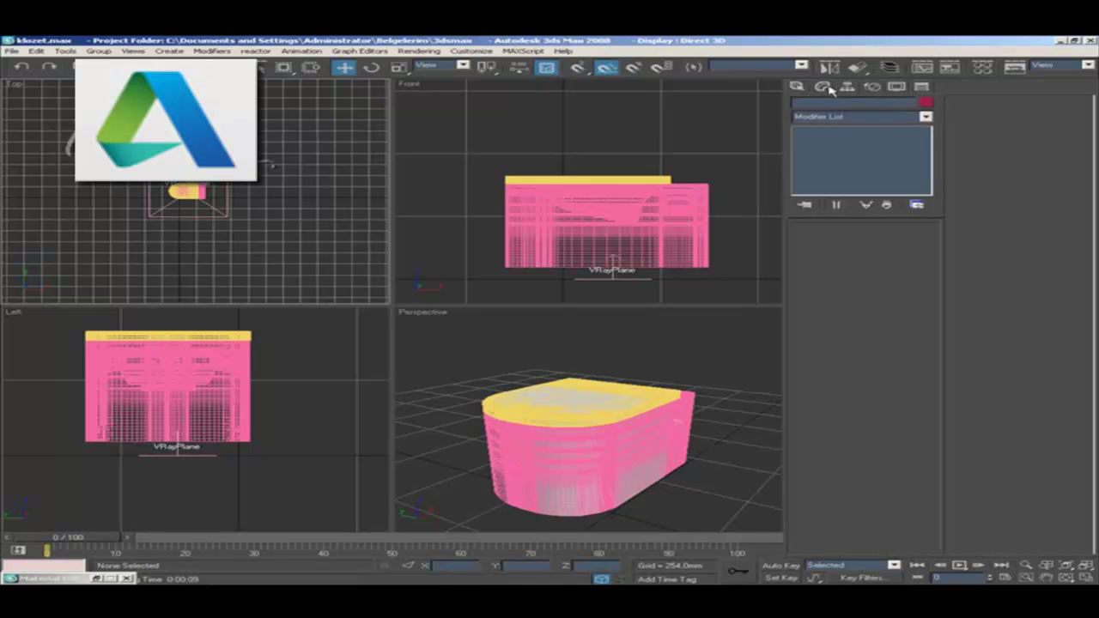
click(797, 86)
click(859, 119)
click(833, 131)
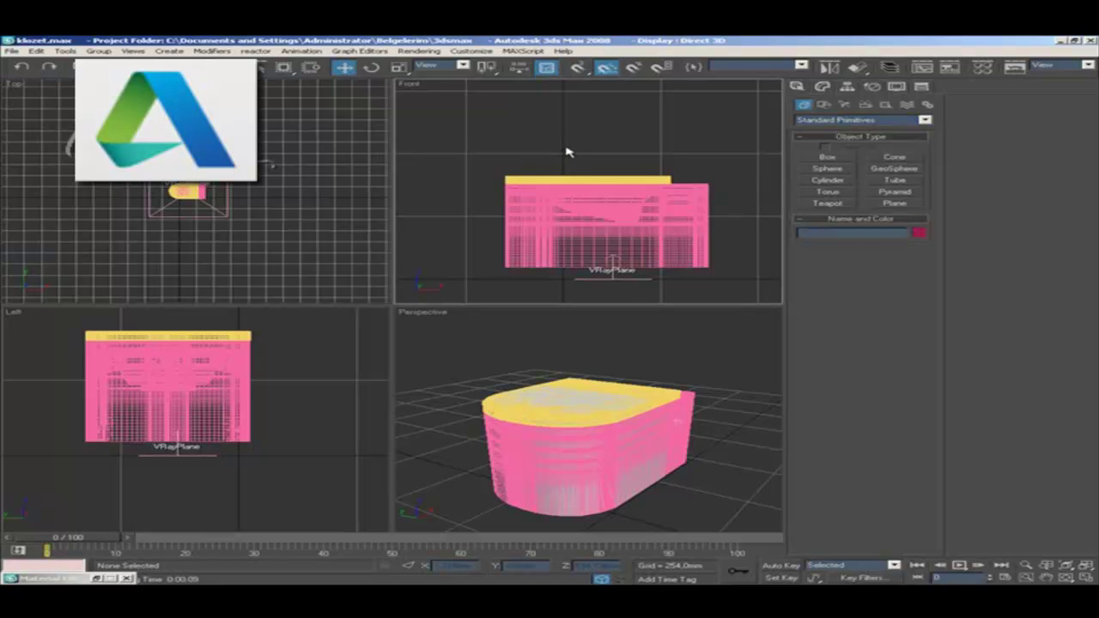
click(288, 171)
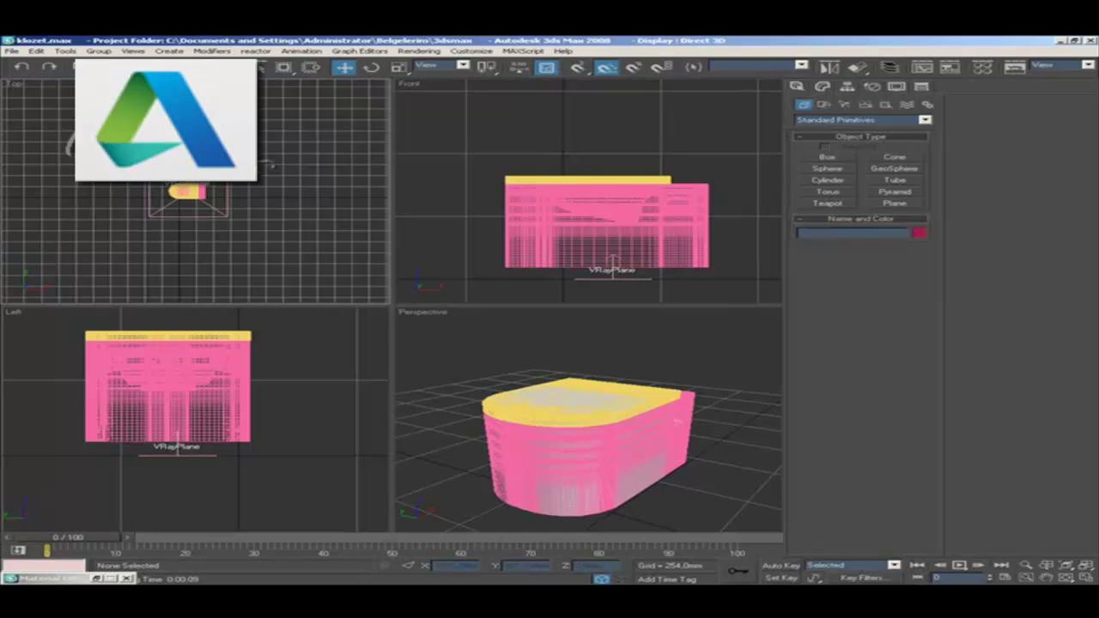
- Maximize the Top view and merge from my-0034_kapak_acik.max in the grafik folder
click(1086, 578)
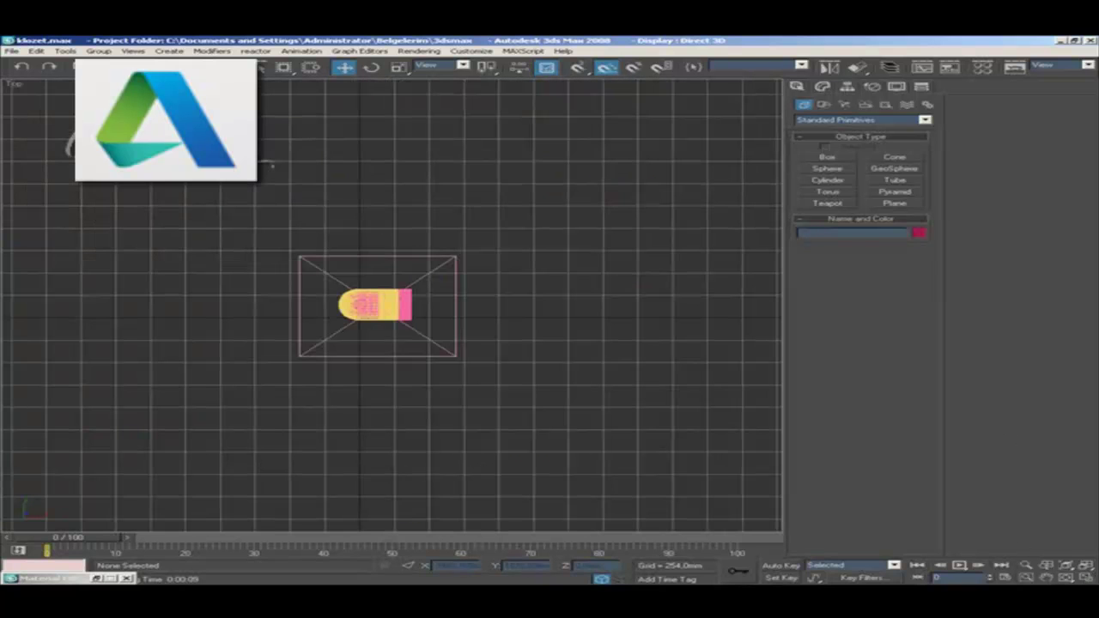
click(12, 51)
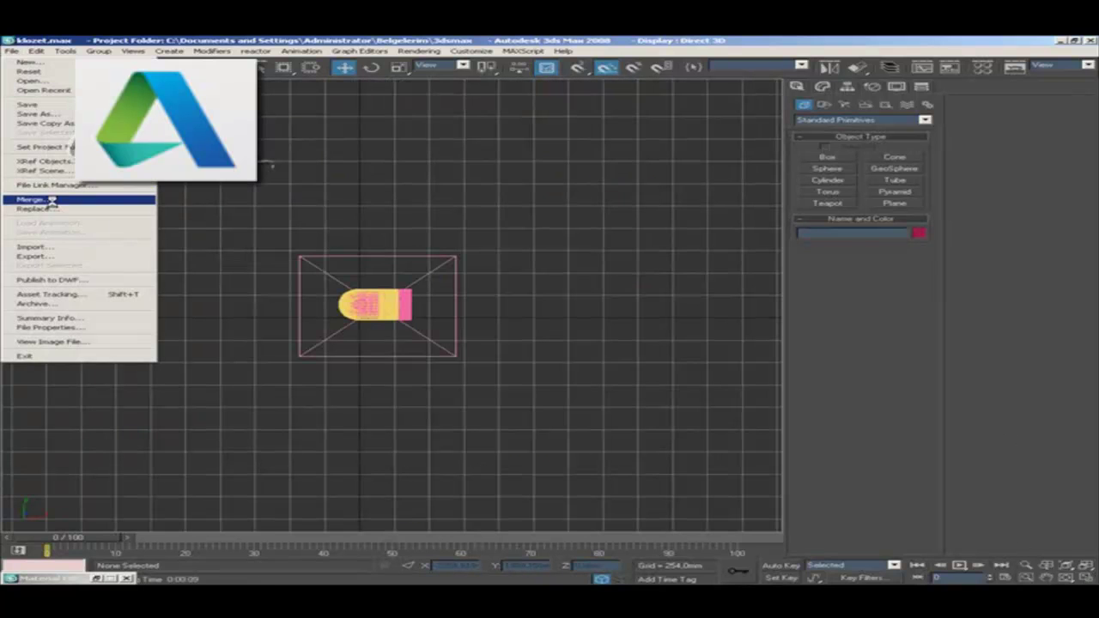
click(81, 200)
click(69, 96)
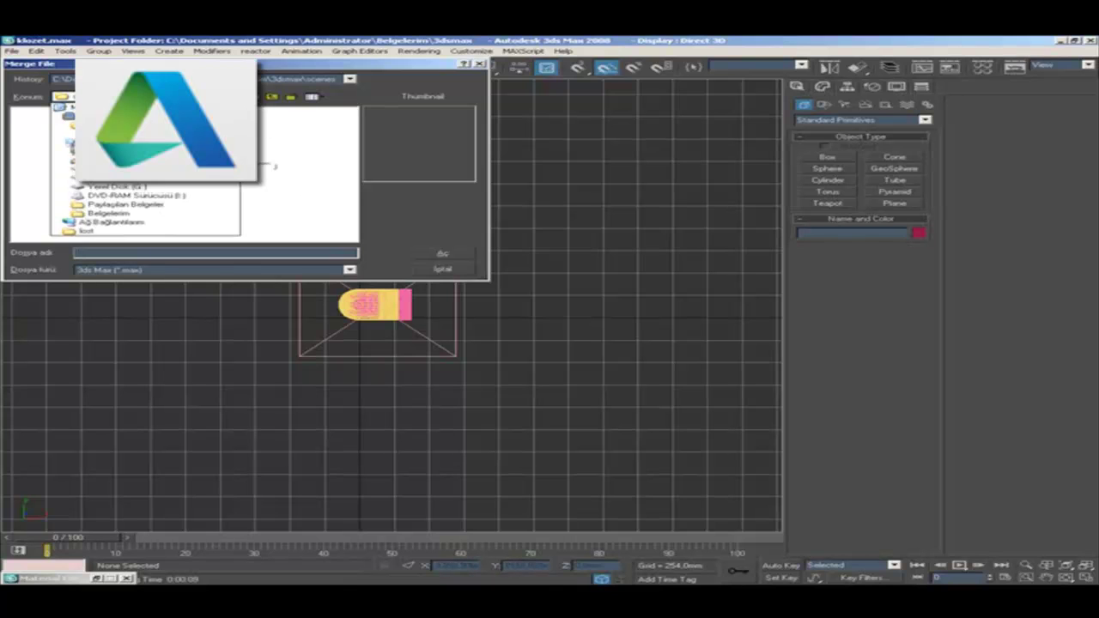
click(65, 108)
click(35, 150)
double_click(33, 150)
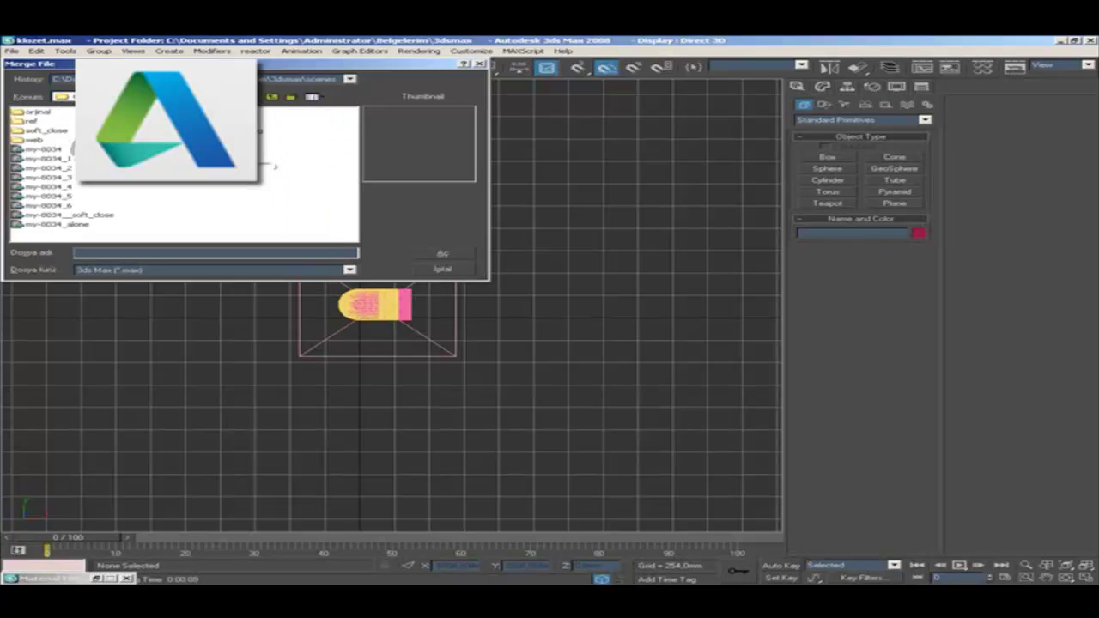
click(75, 225)
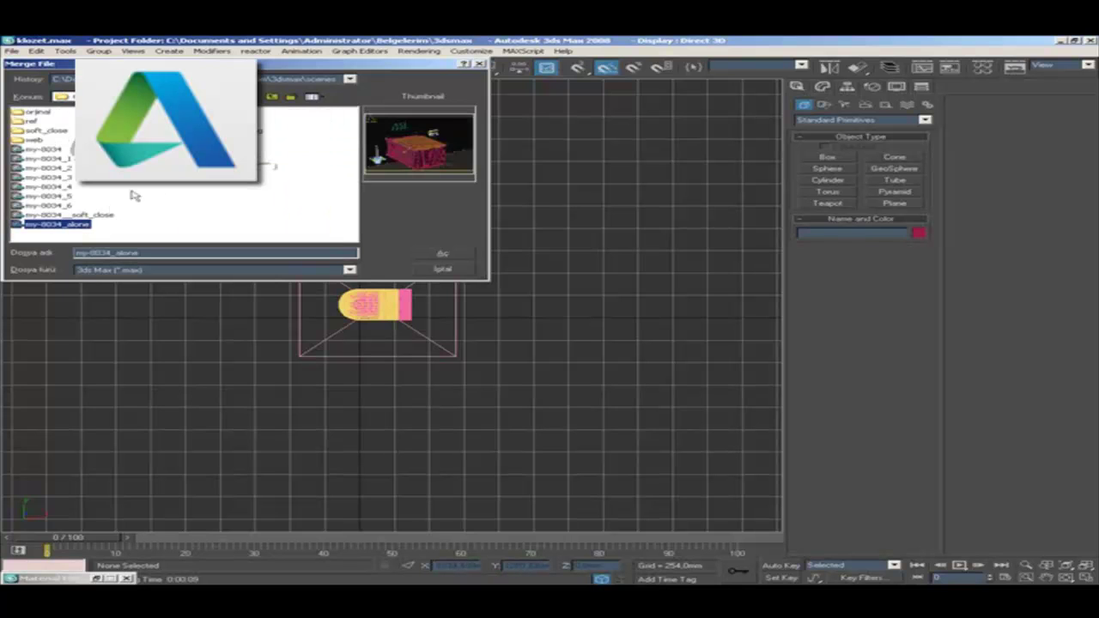
click(163, 129)
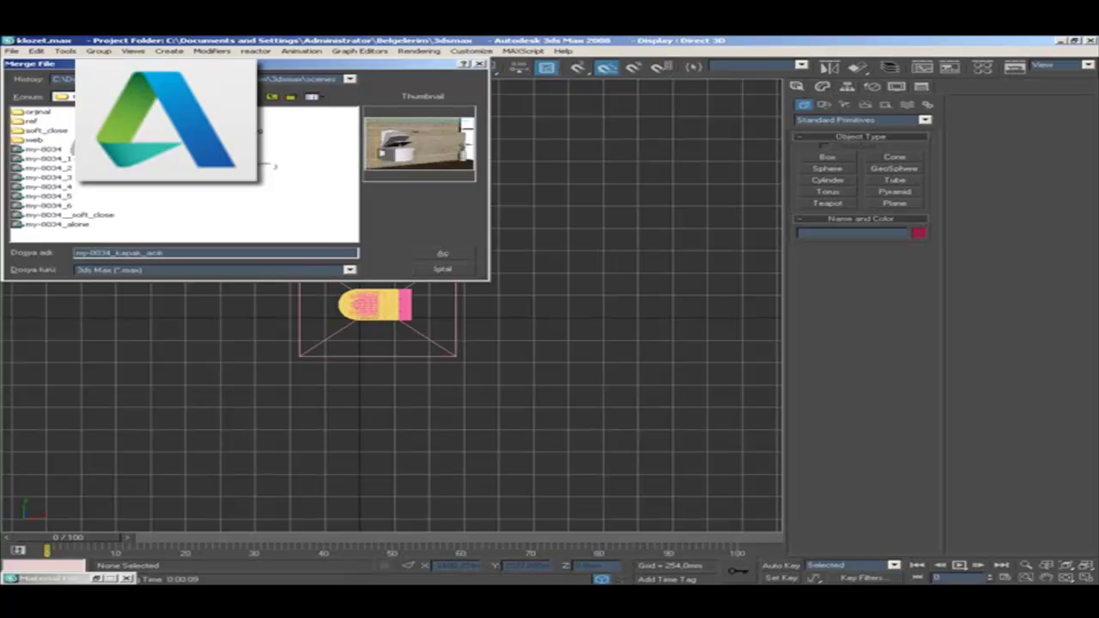
- Merge all objects except cameras, applying the choice to all duplicate names and materials
click(441, 257)
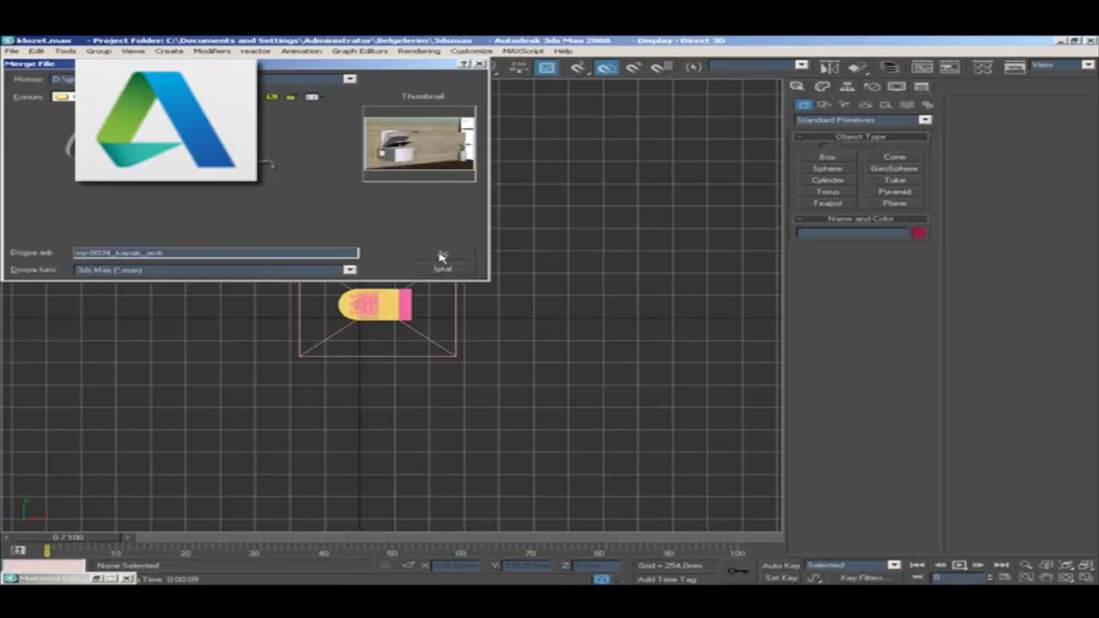
click(622, 326)
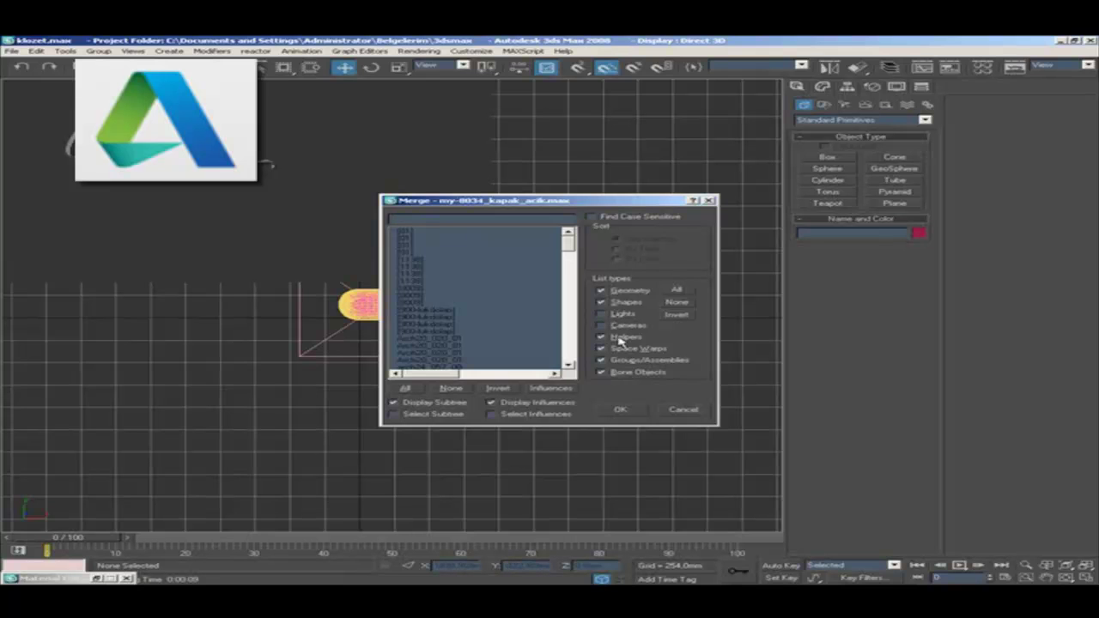
click(417, 391)
click(621, 409)
click(535, 337)
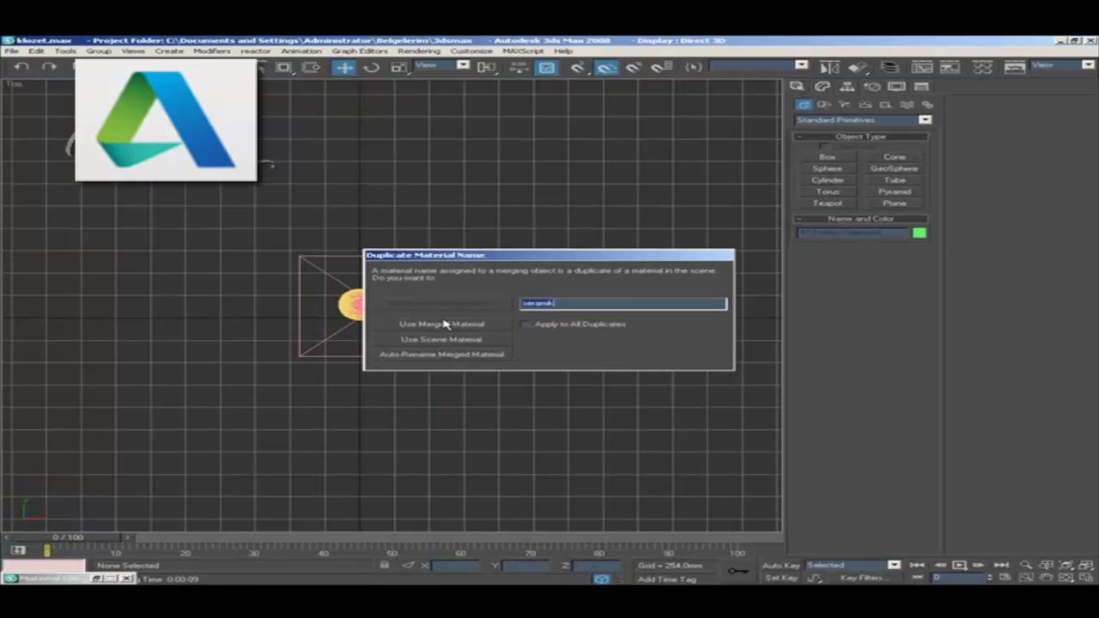
click(526, 325)
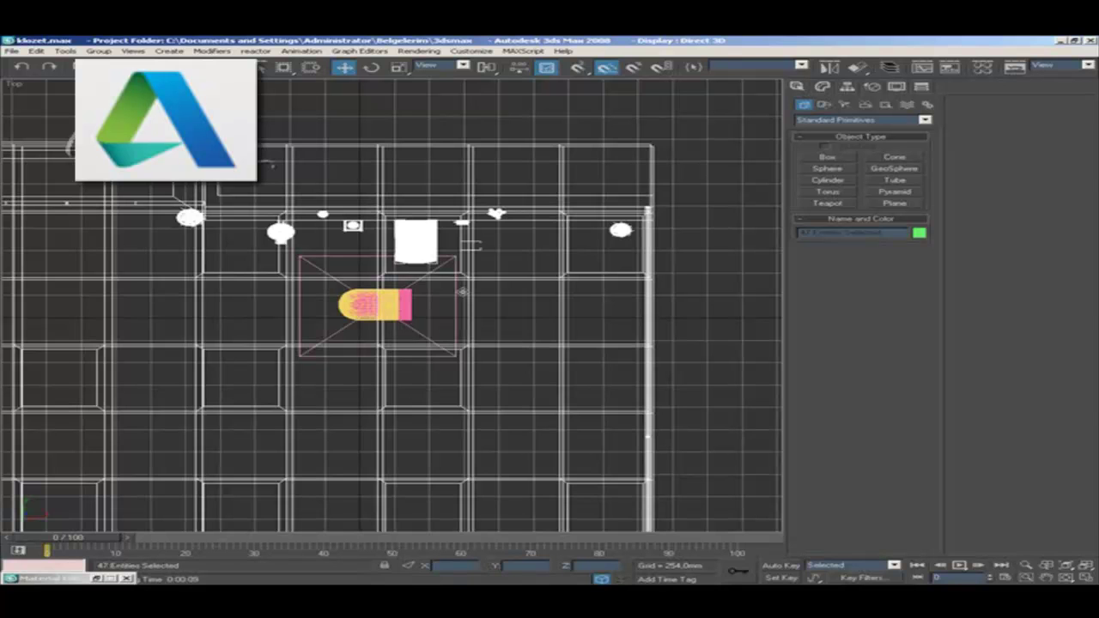
- Region-select the orange bar by the back wall in Top view and delete it
click(696, 356)
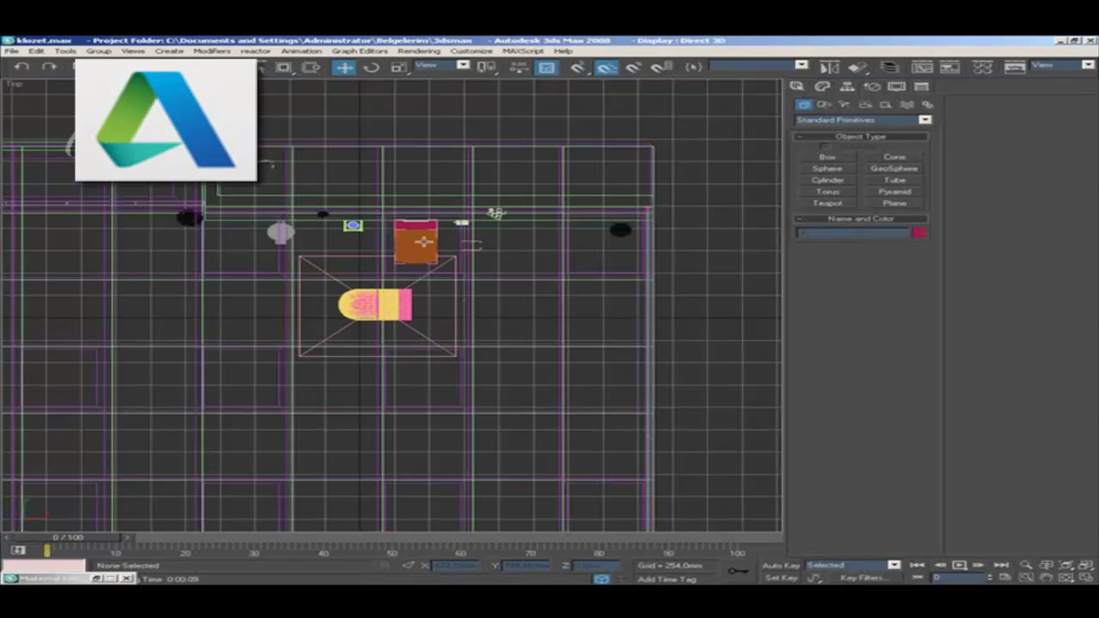
click(427, 248)
click(421, 247)
click(421, 249)
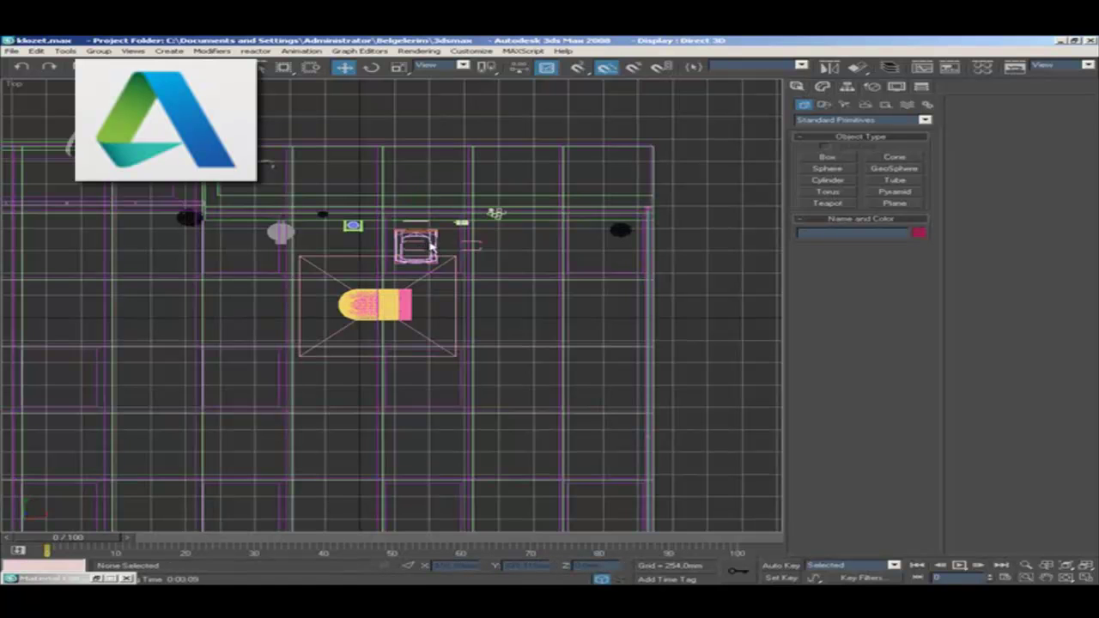
scroll(435, 228, up, 5)
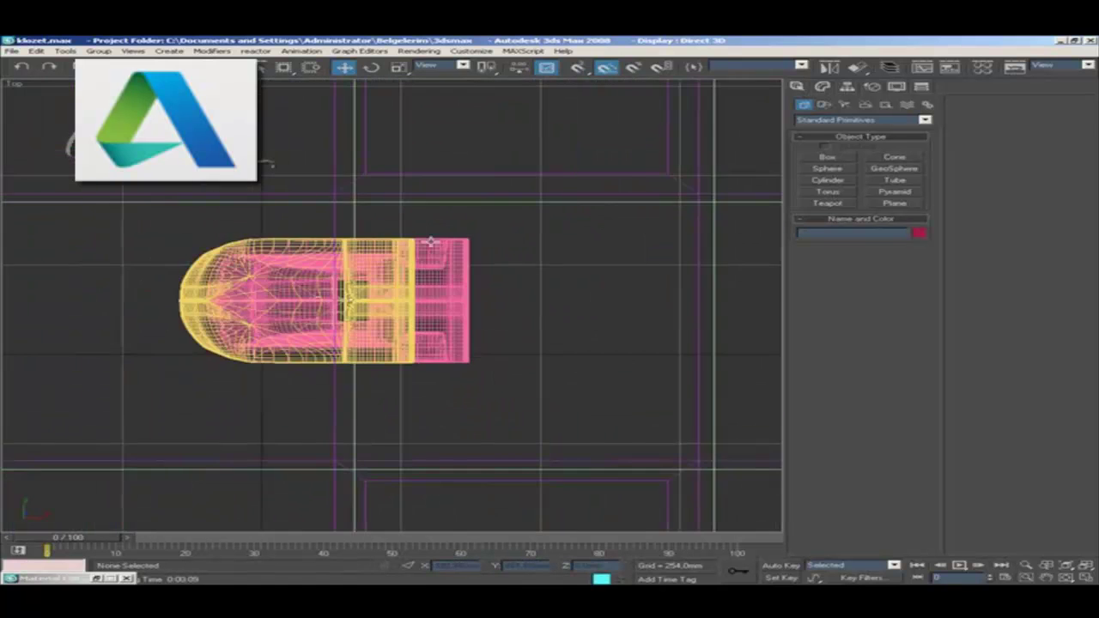
middle_drag(435, 228, 417, 346)
scroll(452, 327, down, 1)
scroll(446, 326, up, 1)
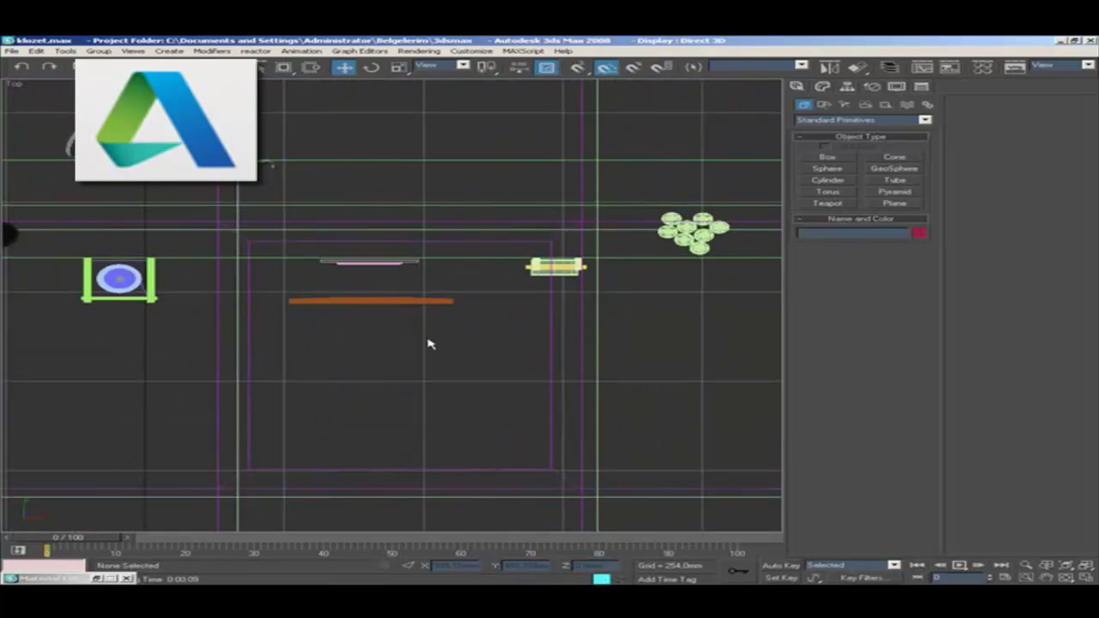
drag(481, 331, 284, 298)
key(Delete)
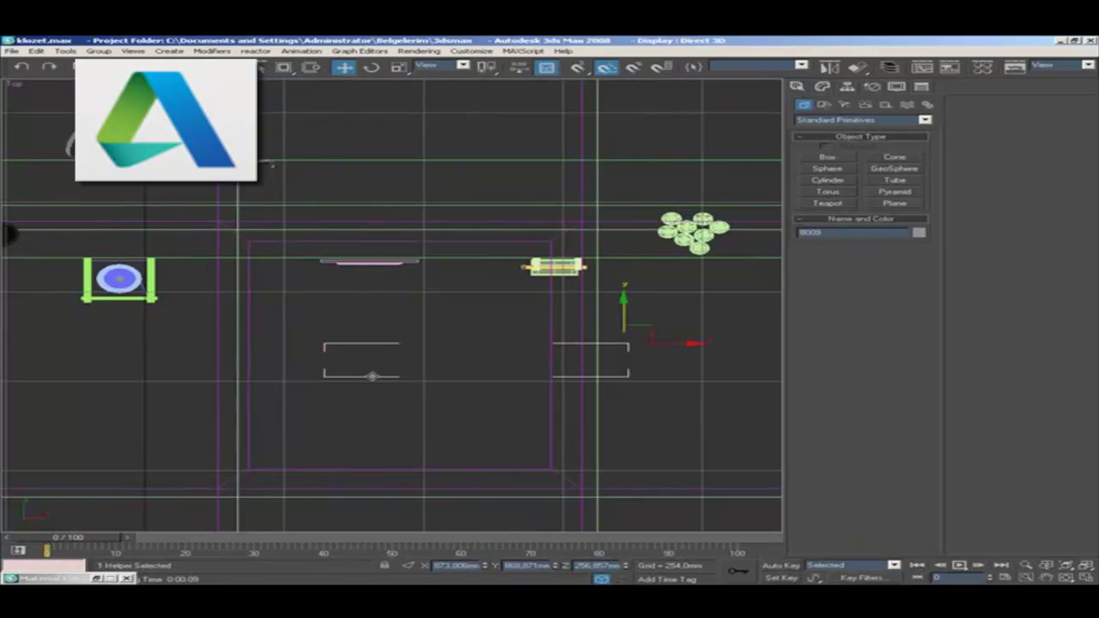
scroll(473, 358, down, 2)
scroll(473, 358, down, 1)
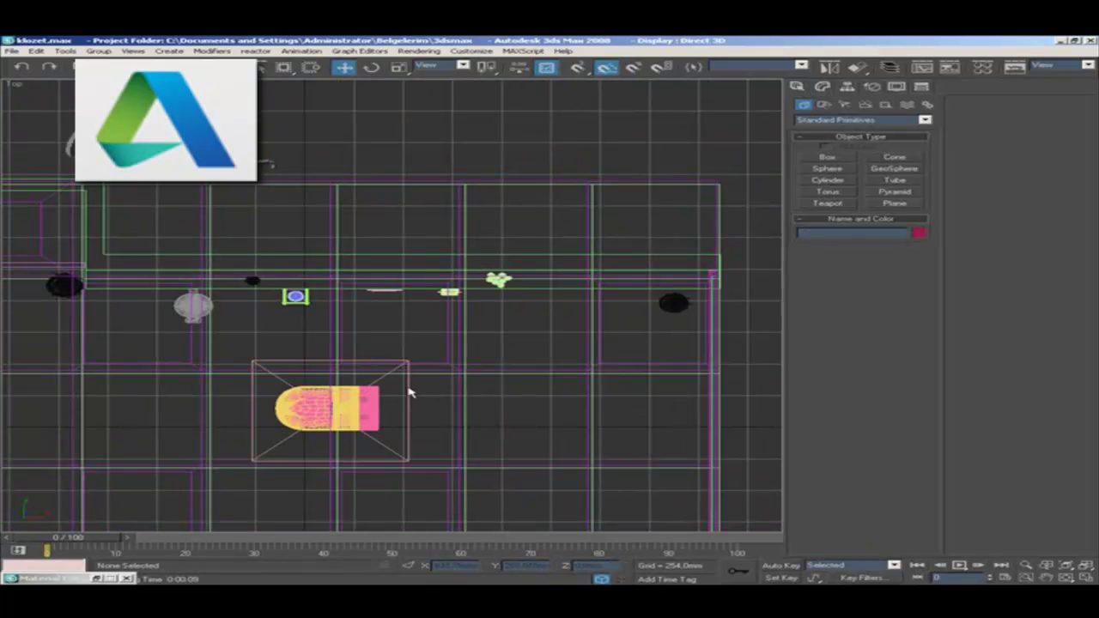
- Rotate both toilet parts 90° on Z and move them against the back wall
middle_drag(301, 438, 392, 348)
scroll(395, 352, up, 3)
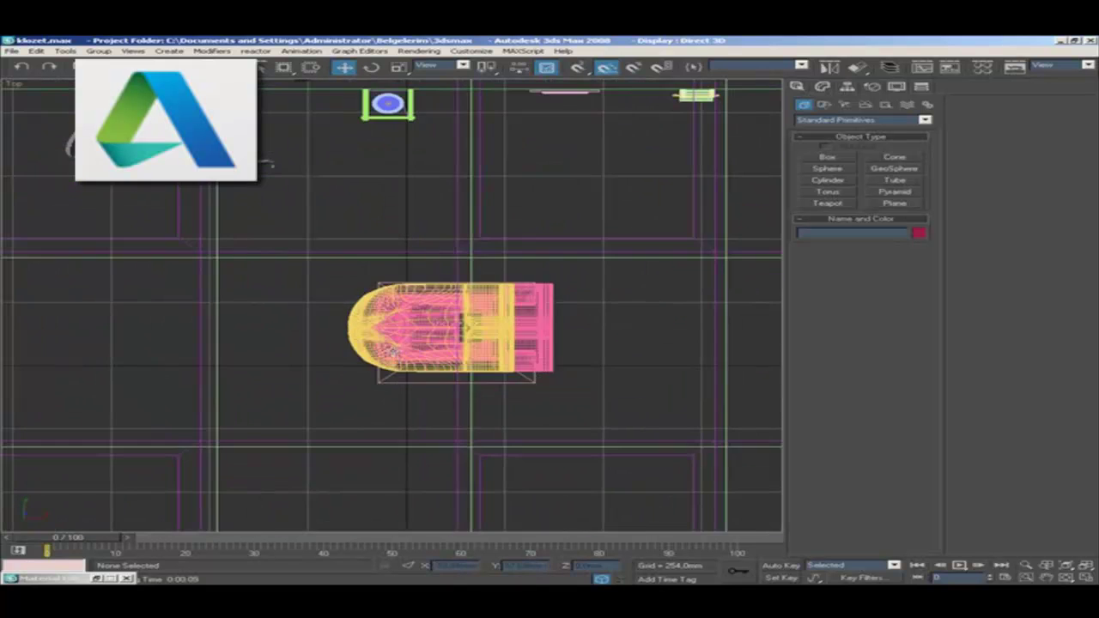
scroll(401, 356, up, 4)
click(401, 357)
ctrl+click(679, 374)
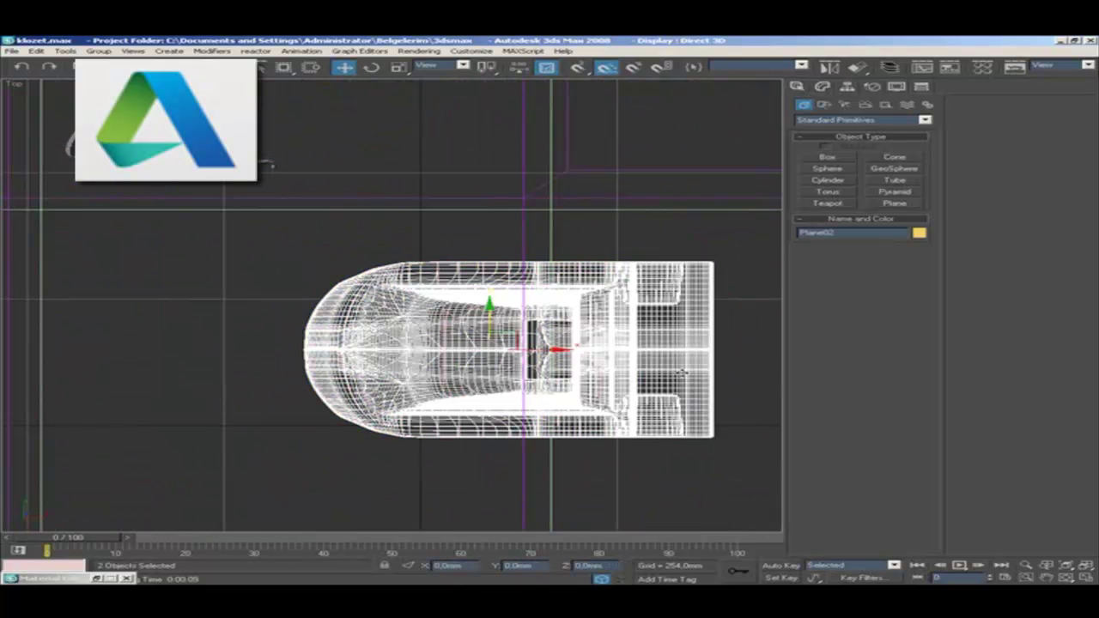
click(371, 67)
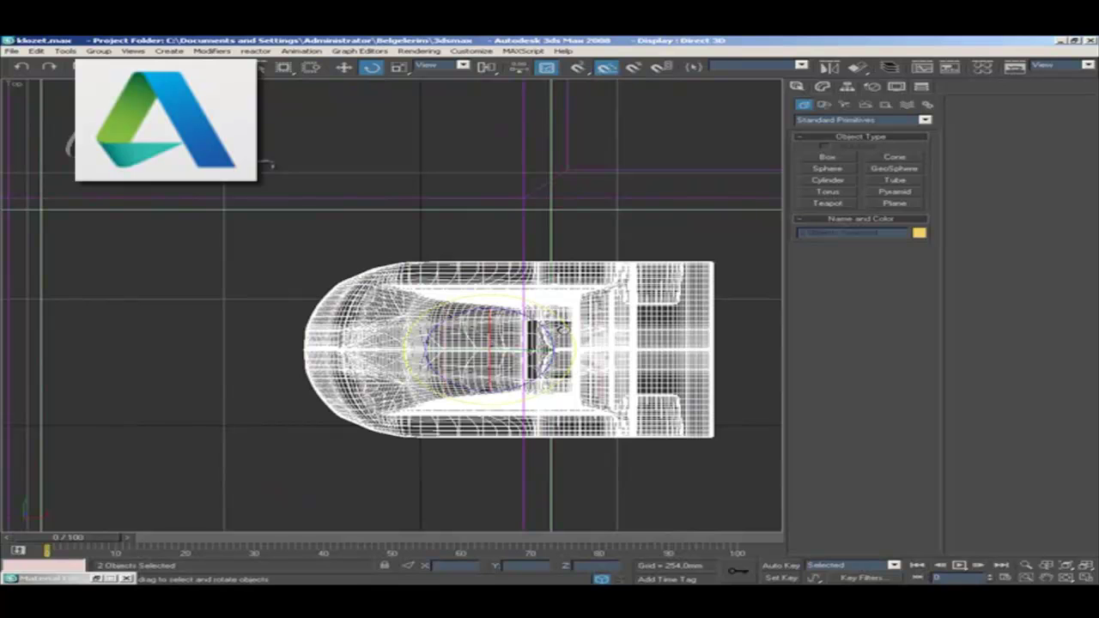
drag(574, 333, 563, 324)
key(w)
scroll(524, 327, down, 3)
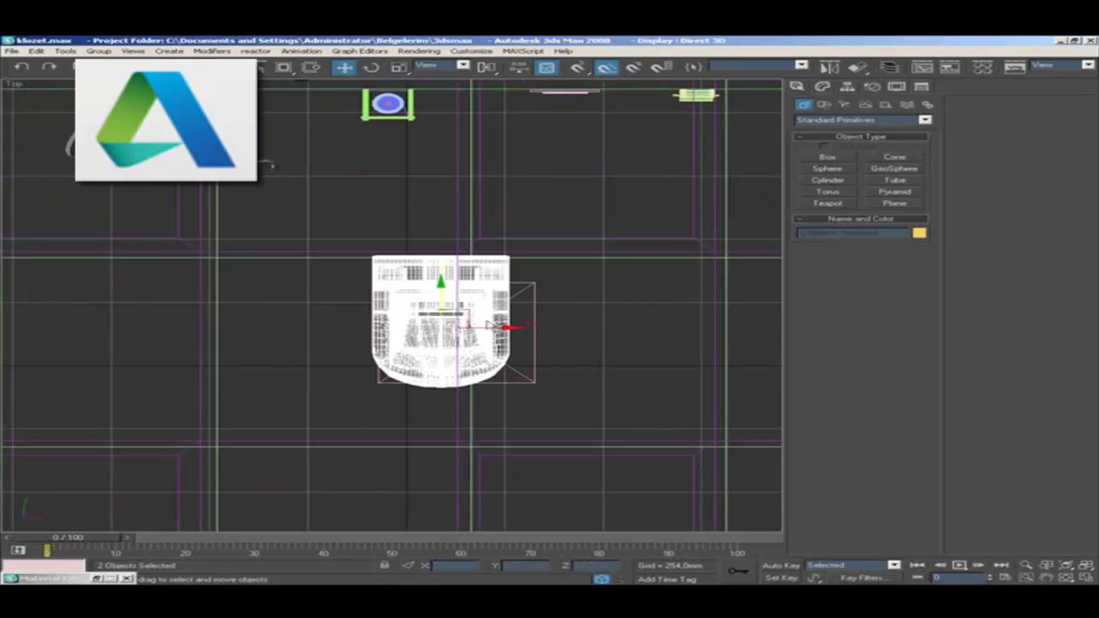
mouse_move(481, 313)
mouse_down()
mouse_move(609, 180)
mouse_move(593, 146)
mouse_up()
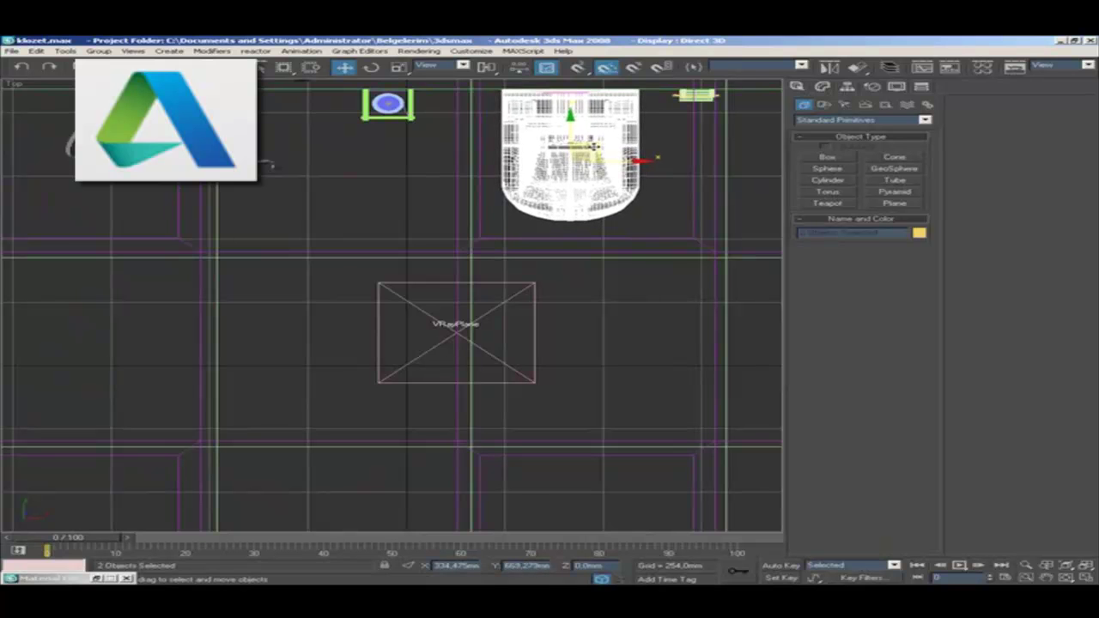
- Delete the leftover VRayPlane and return to the four-viewport layout
click(498, 355)
key(Delete)
click(1089, 579)
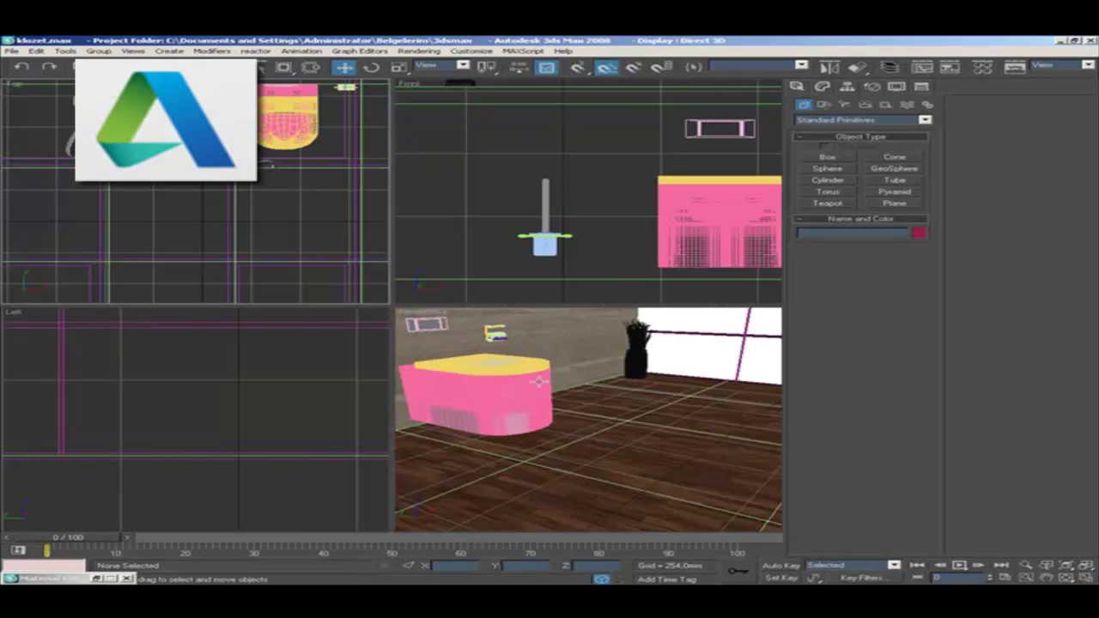
- Nudge the toilet slightly up and along X in Front view, then re-frame Perspective
middle_drag(687, 207, 567, 210)
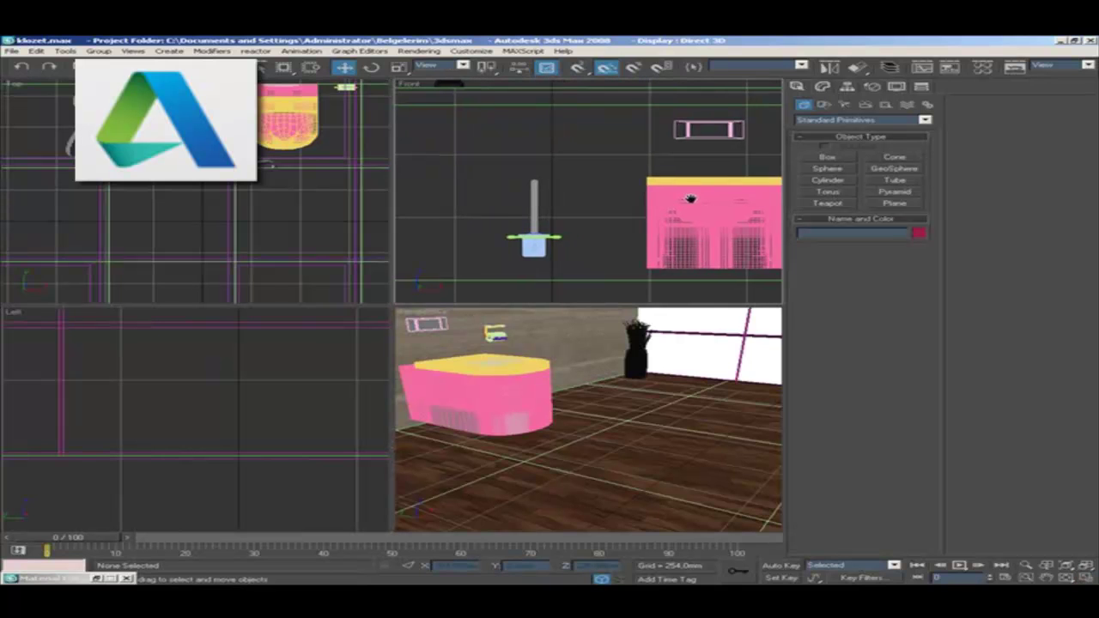
click(602, 207)
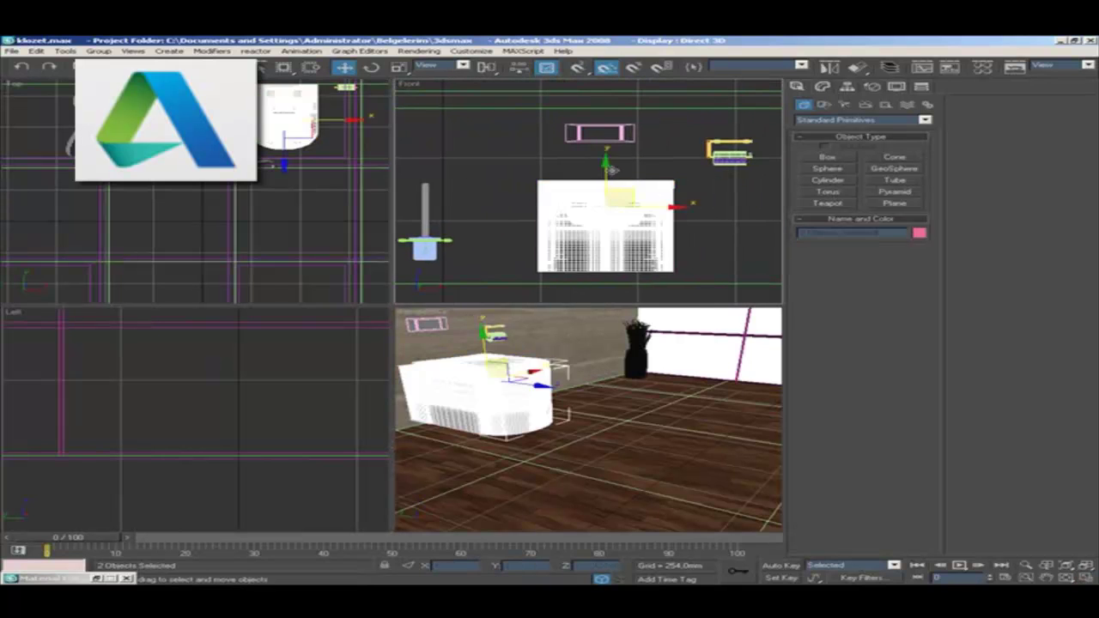
drag(608, 172, 606, 163)
drag(654, 196, 651, 196)
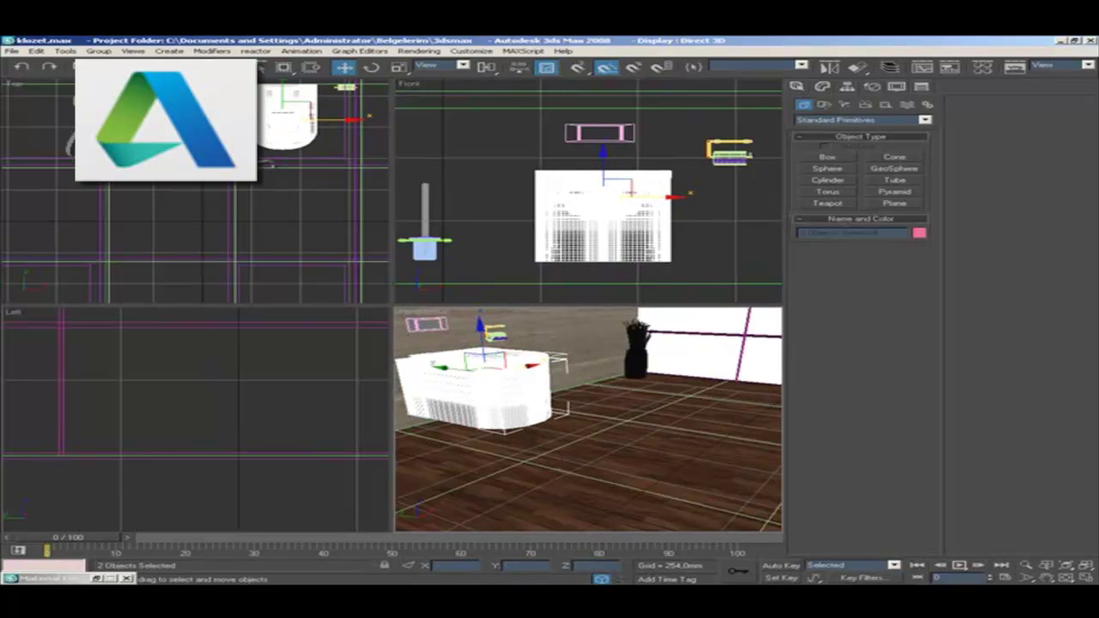
click(1088, 581)
mouse_move(268, 264)
middle_down()
mouse_move(507, 363)
mouse_move(485, 380)
mouse_move(404, 331)
mouse_move(472, 369)
middle_up()
key(shift+z)
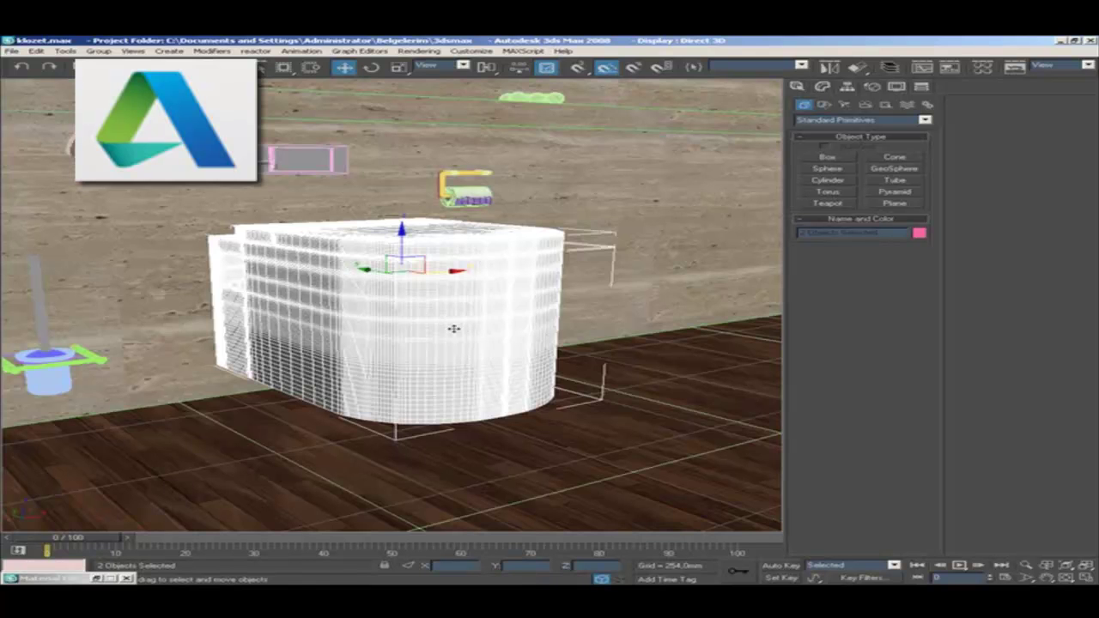
key(alt+w)
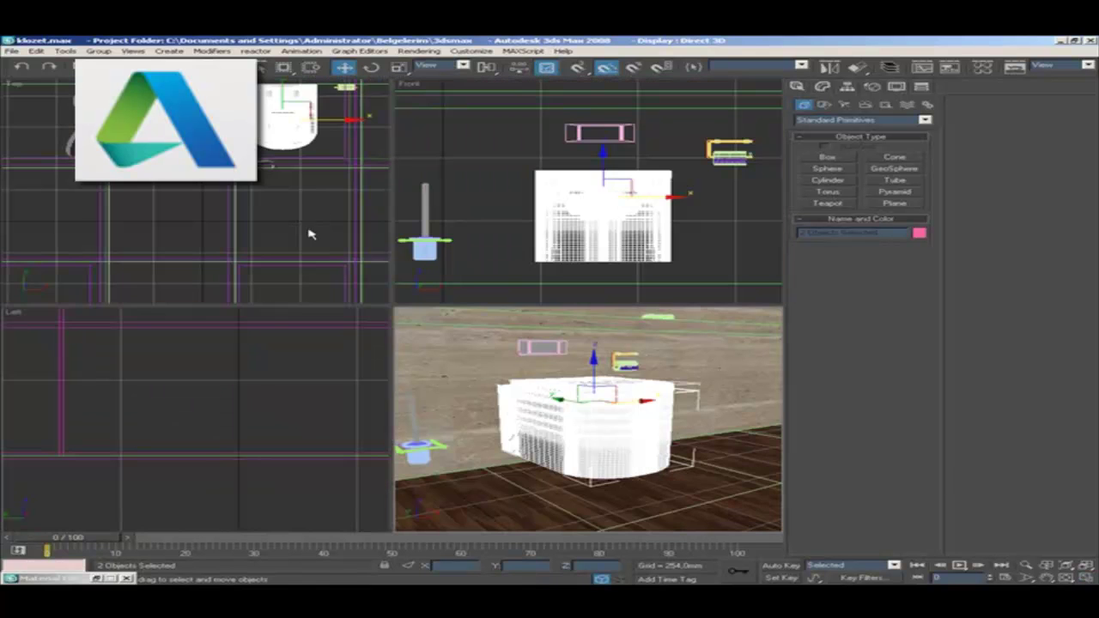
- Create a VRayPhysicalCamera in the Top view aimed at the toilet
click(273, 209)
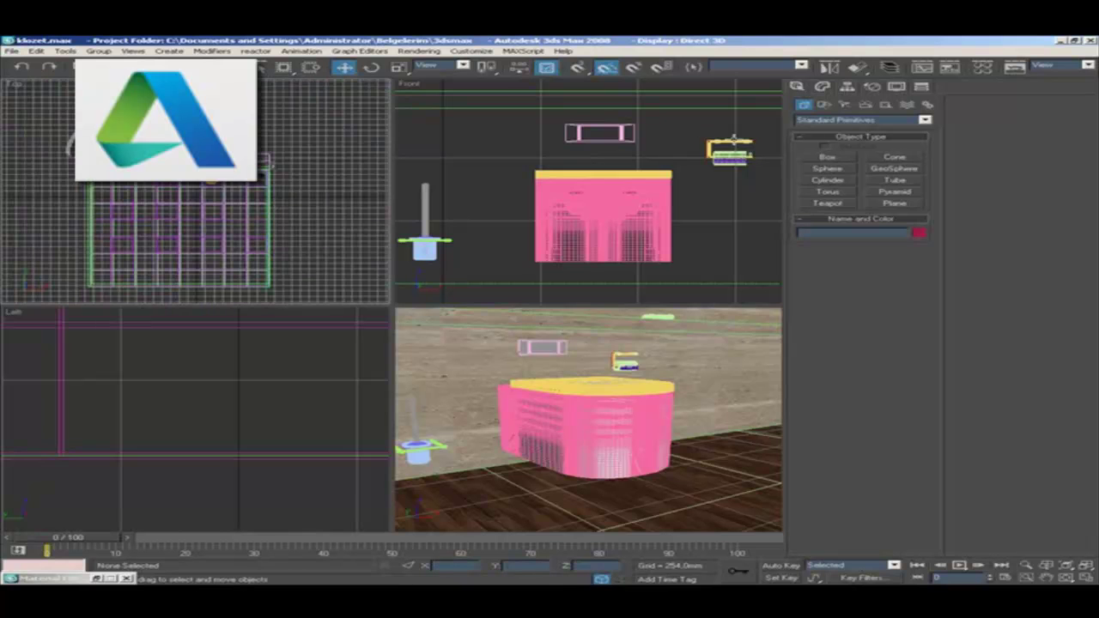
click(843, 105)
click(866, 105)
click(867, 119)
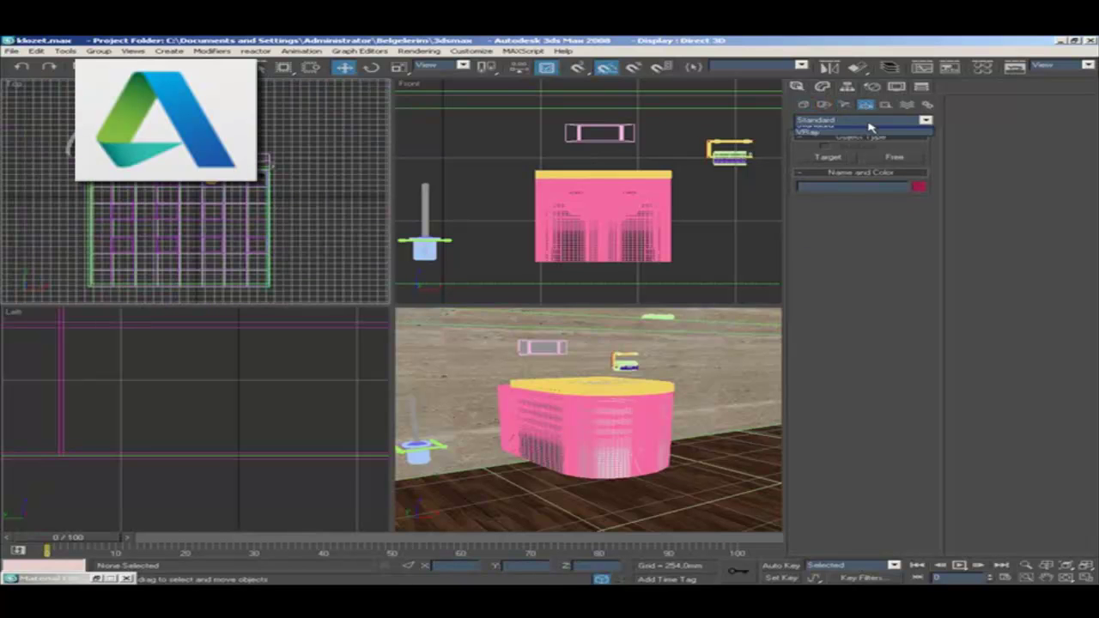
click(860, 138)
click(893, 157)
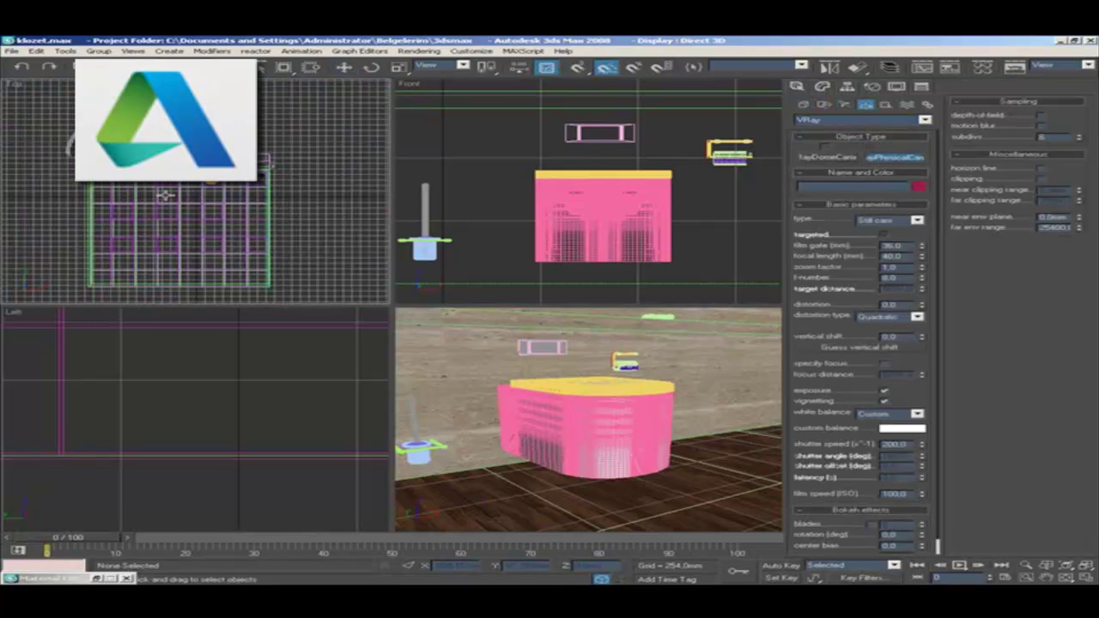
drag(166, 226, 215, 194)
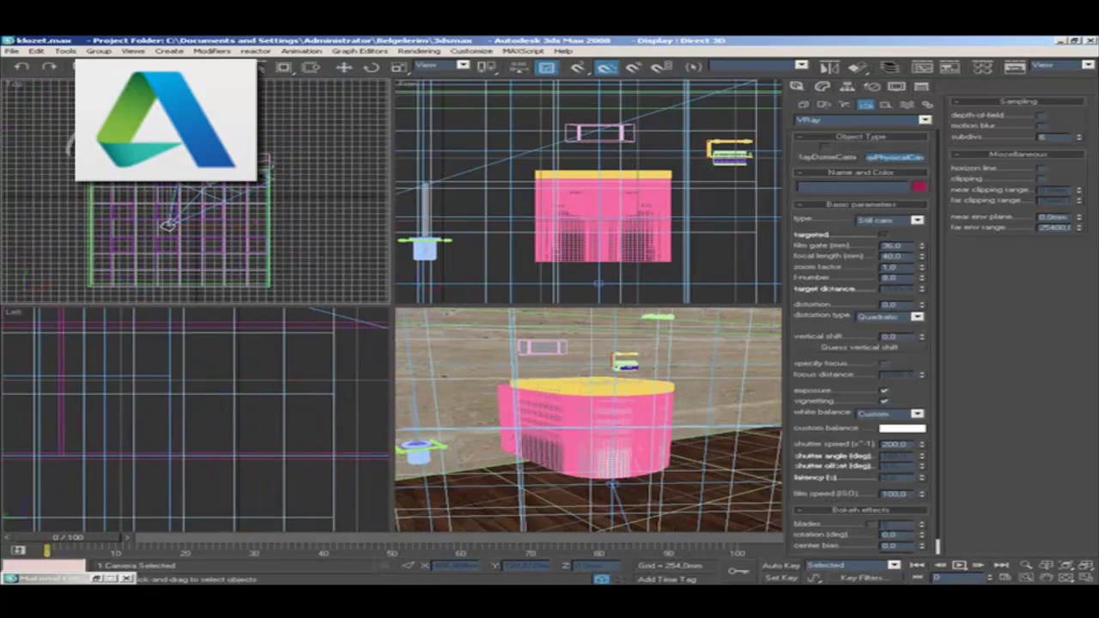
- View through the new camera in a maximized viewport and dolly it closer to the toilet
click(1082, 567)
key(c)
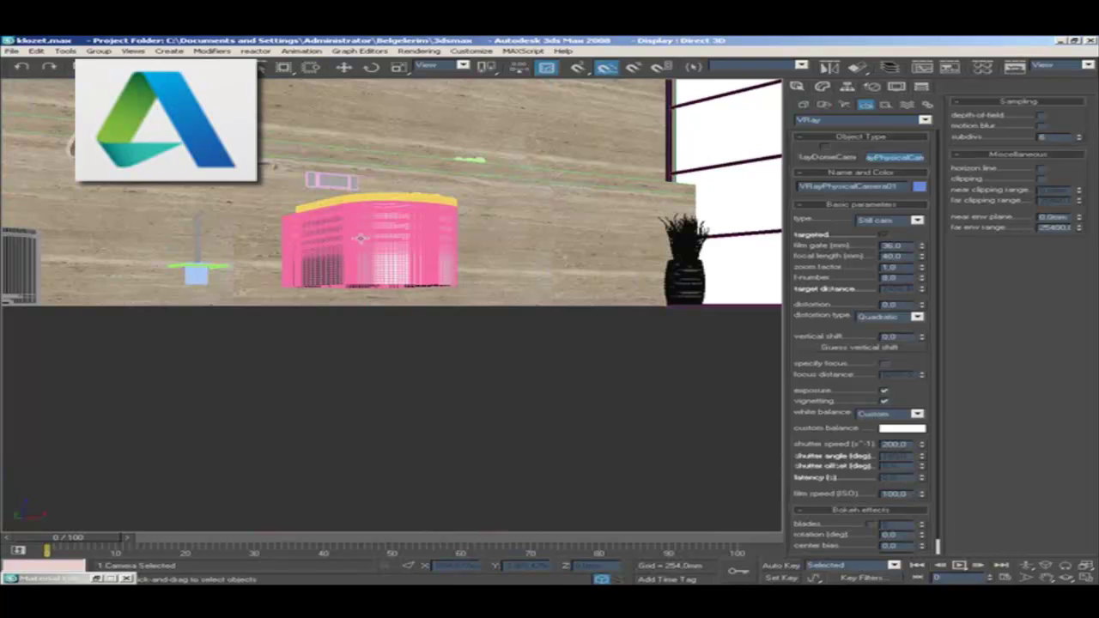
middle_drag(367, 292, 622, 426)
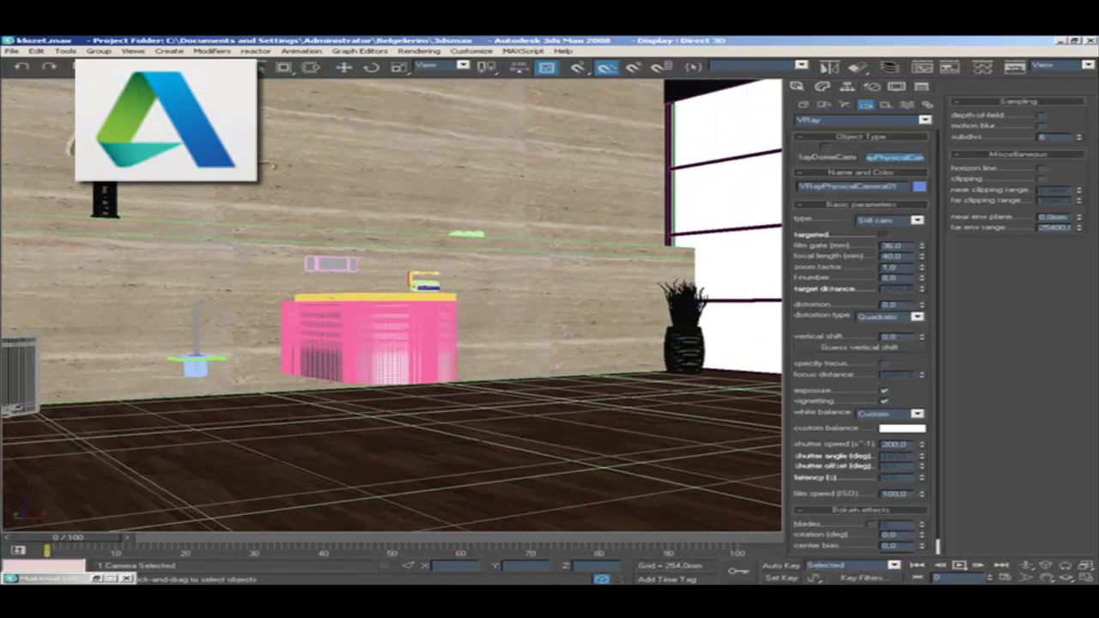
click(1026, 565)
drag(400, 362, 420, 342)
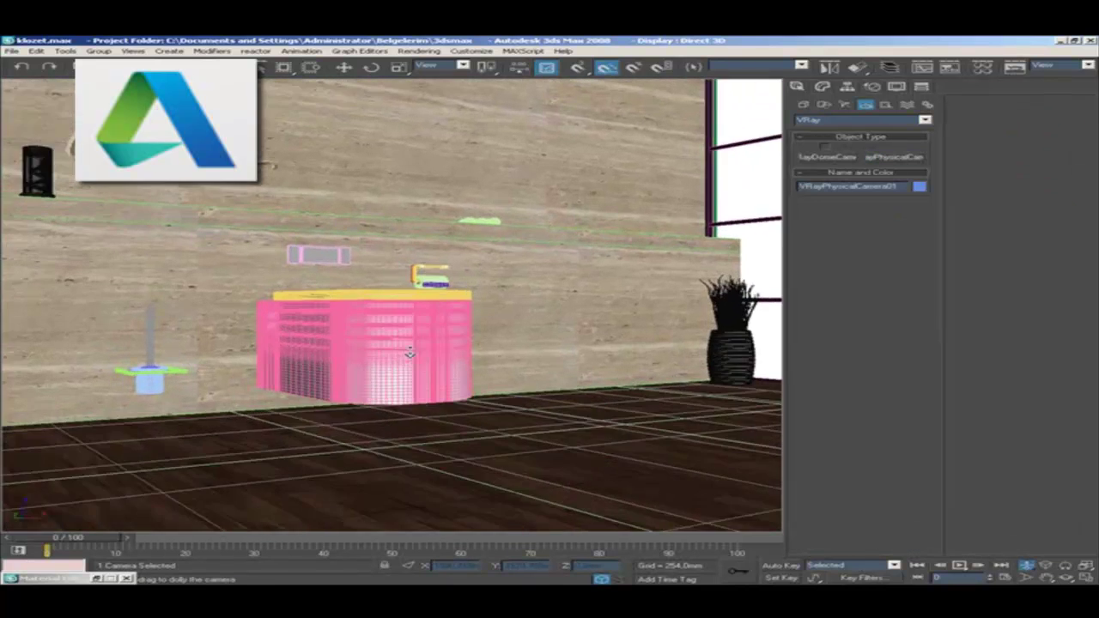
- Show Safe Frame in the camera view and orbit to reveal more of the toilet top
right_click(33, 91)
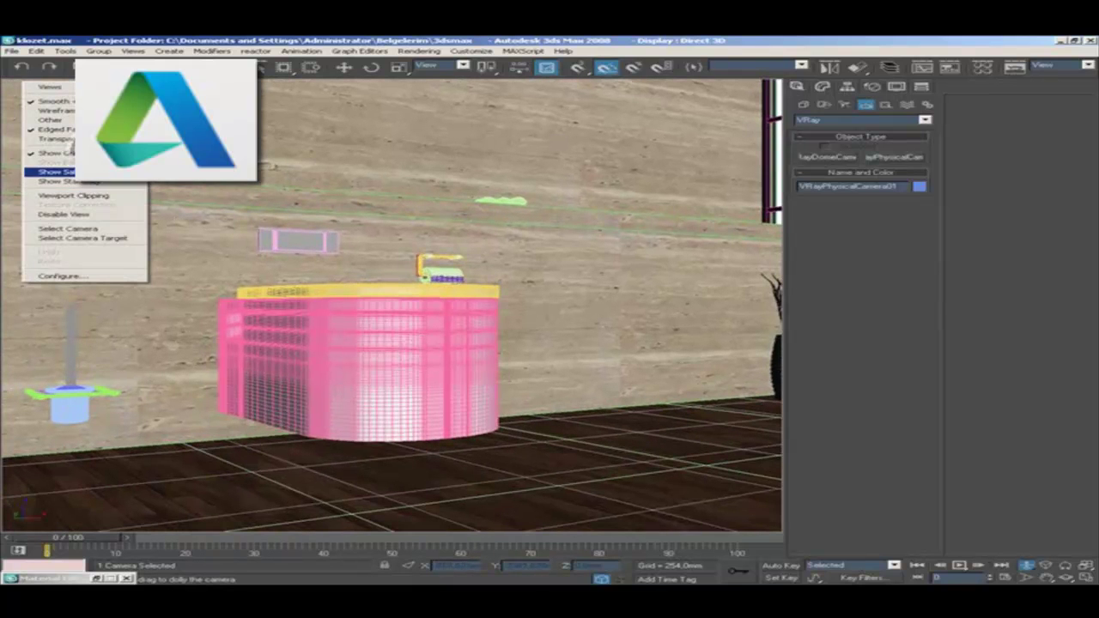
click(86, 182)
key(shift+f)
click(1067, 577)
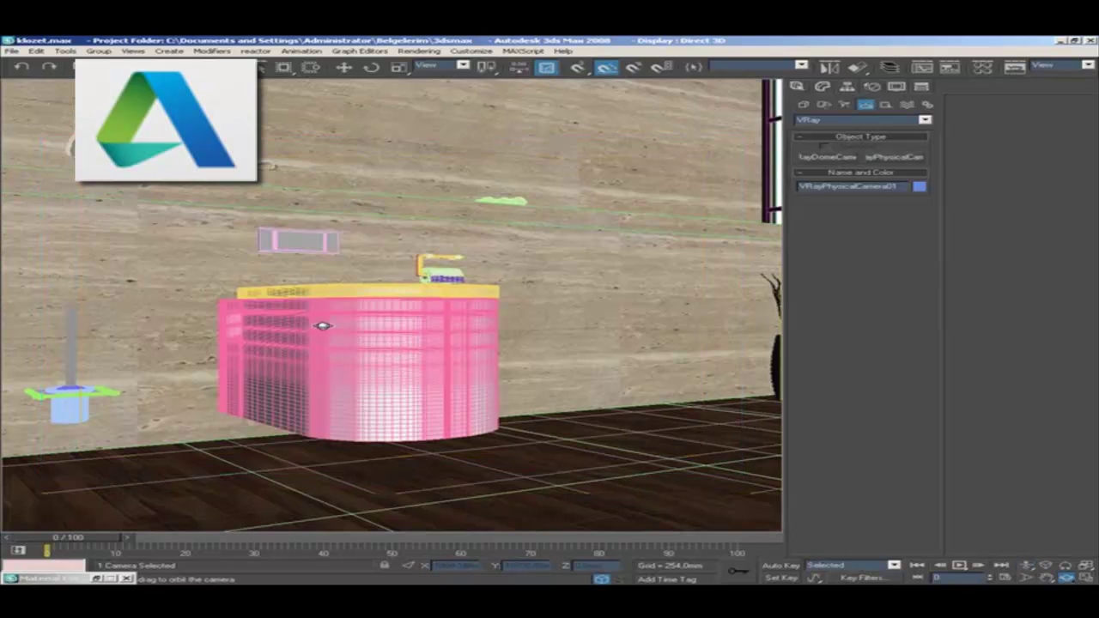
key(shift+f)
drag(386, 314, 377, 342)
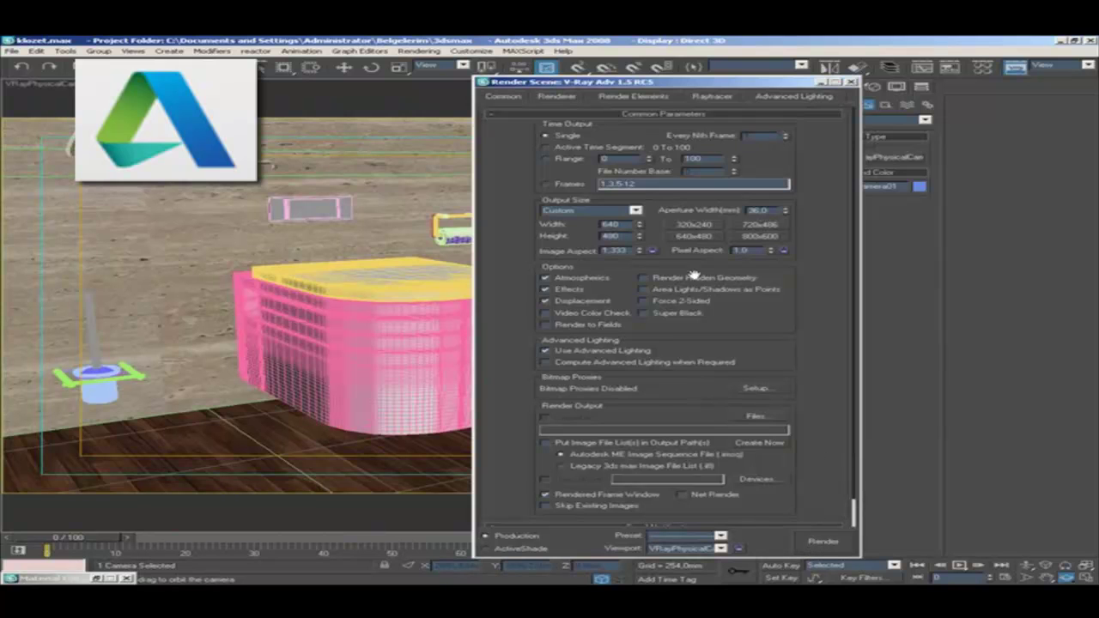
- Run and cancel a test camera render, then show VRayPhysicalCamera01's parameters
click(822, 546)
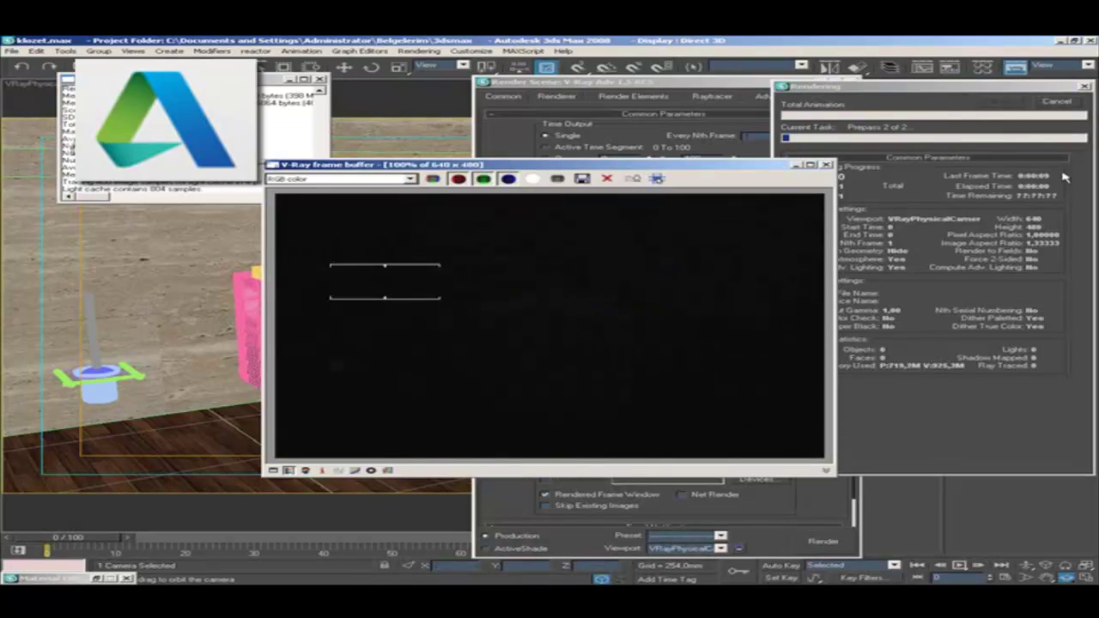
click(1061, 103)
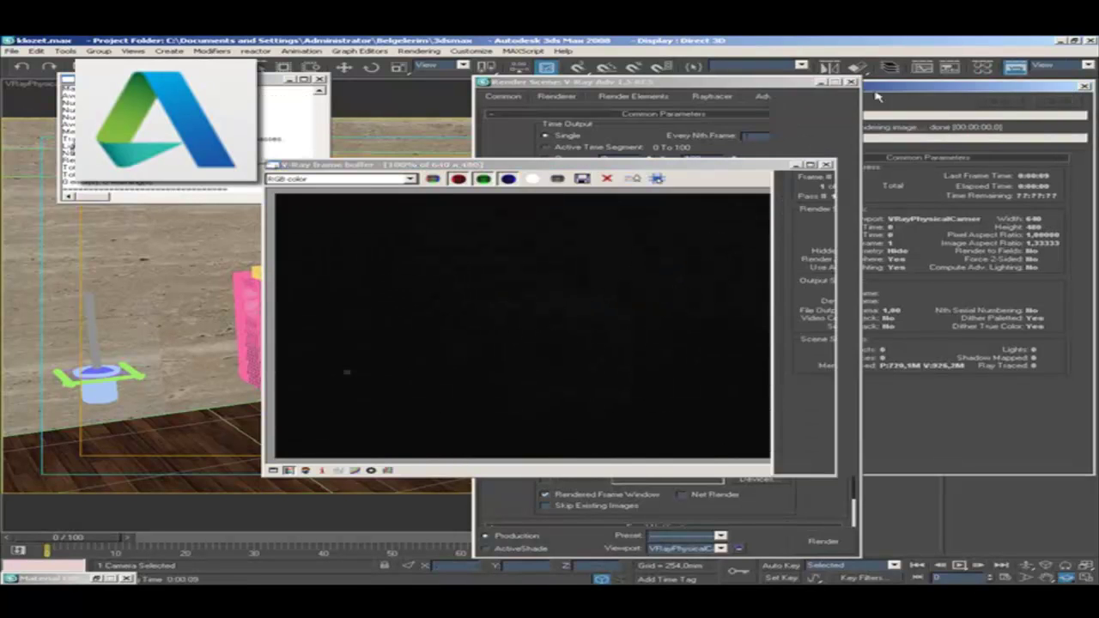
click(827, 165)
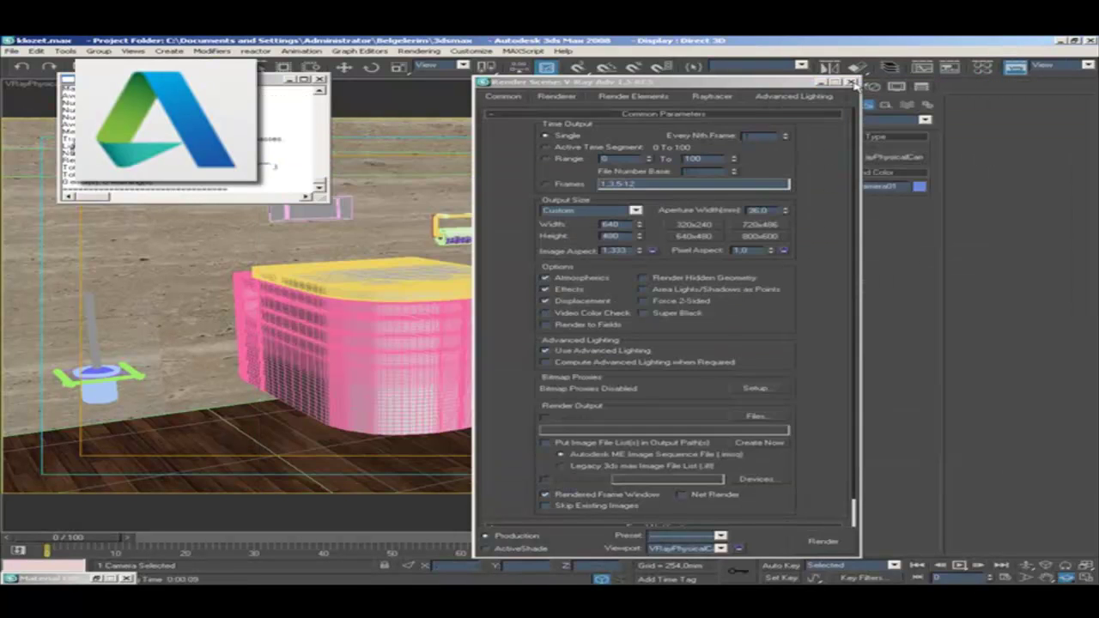
click(852, 82)
click(826, 87)
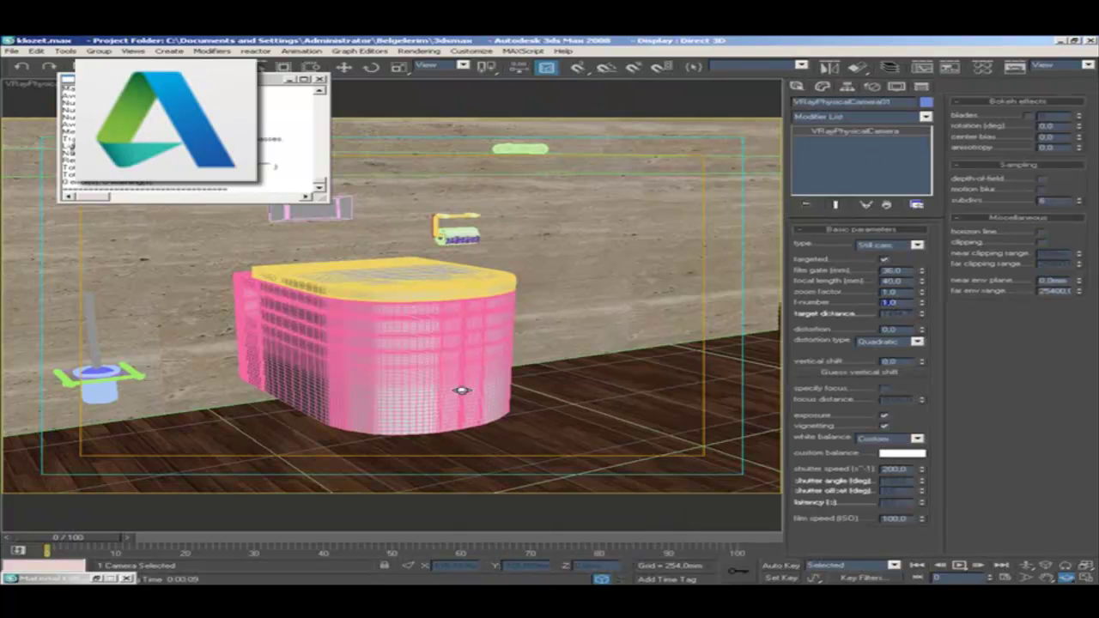
click(1015, 67)
- Run a second test render, stop it, and move the render settings aside
key(F10)
click(822, 542)
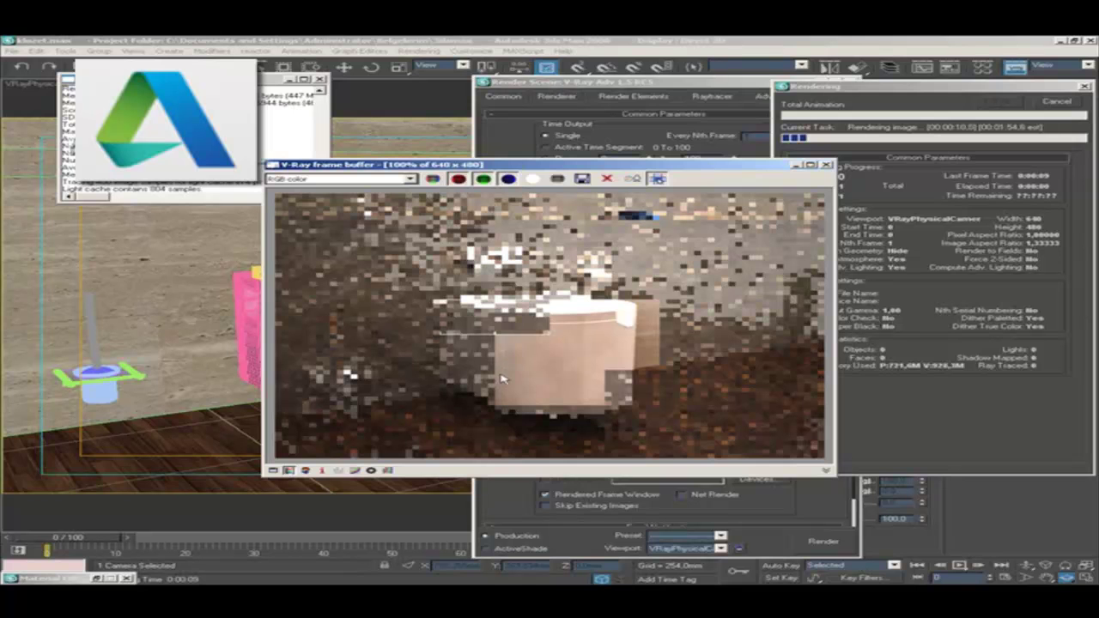
click(1055, 105)
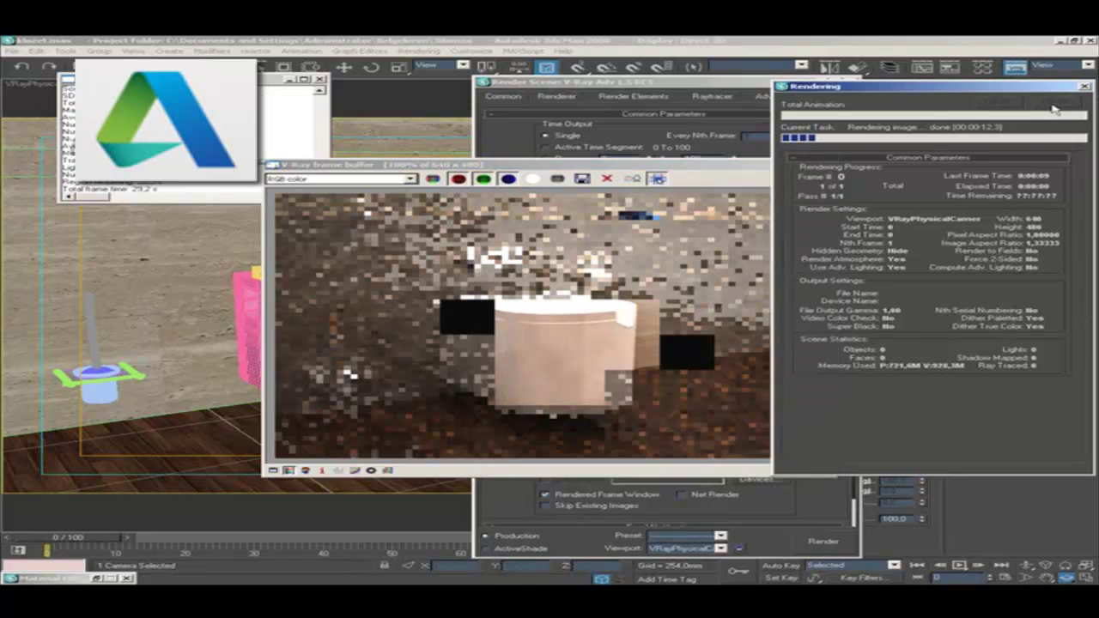
click(827, 165)
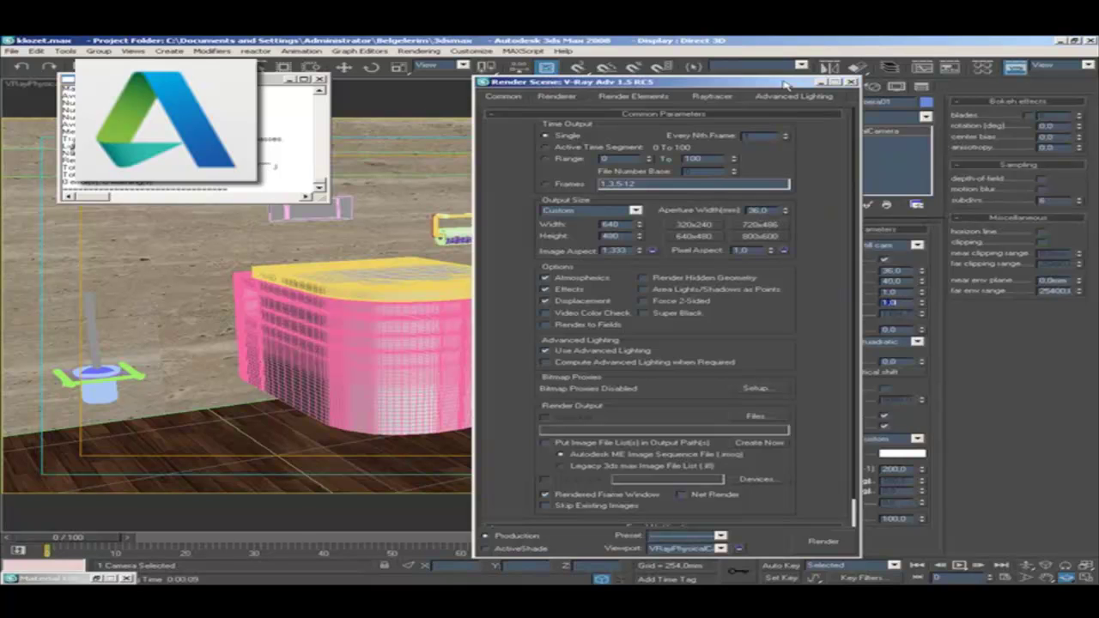
drag(783, 83, 608, 73)
- Set camera f-number to 2.0, inspect the seramik Noise bump map, and launch a render
click(891, 303)
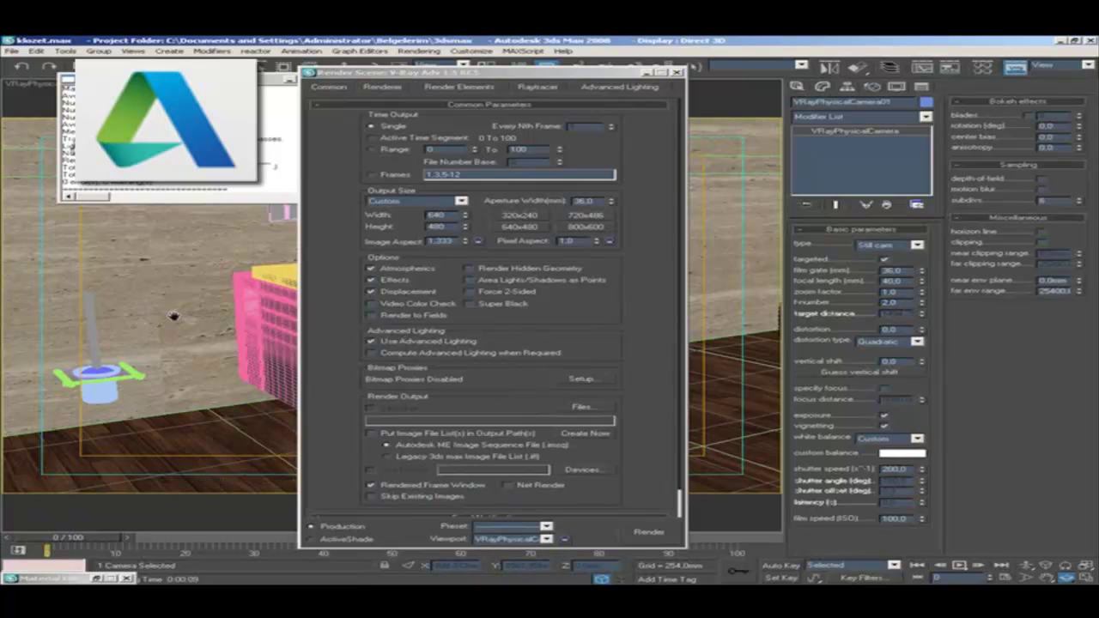
key(m)
click(824, 147)
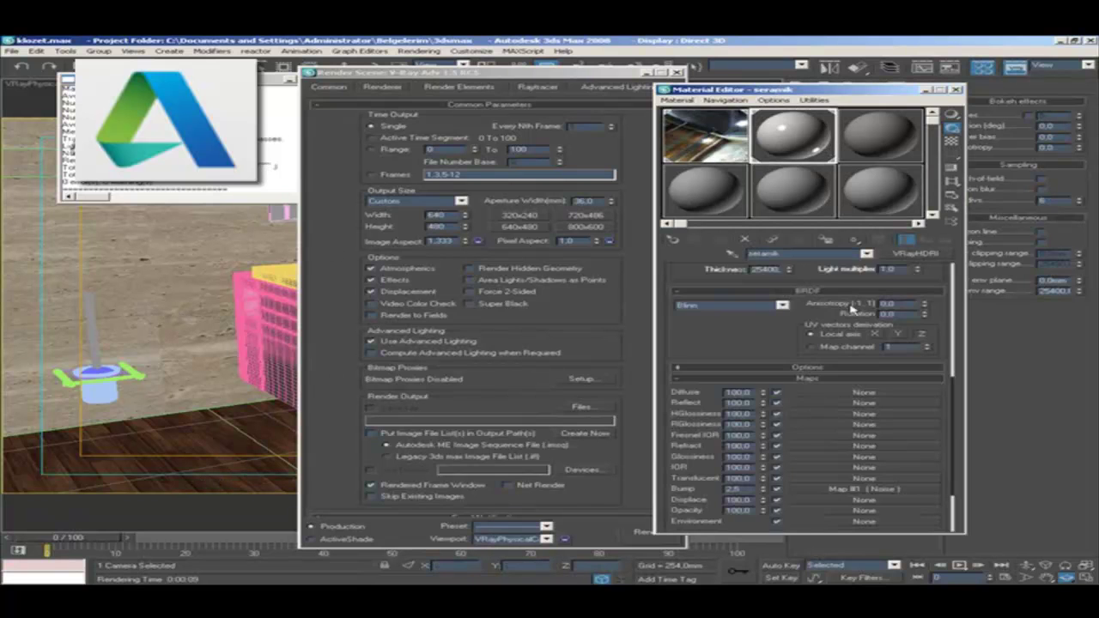
click(839, 489)
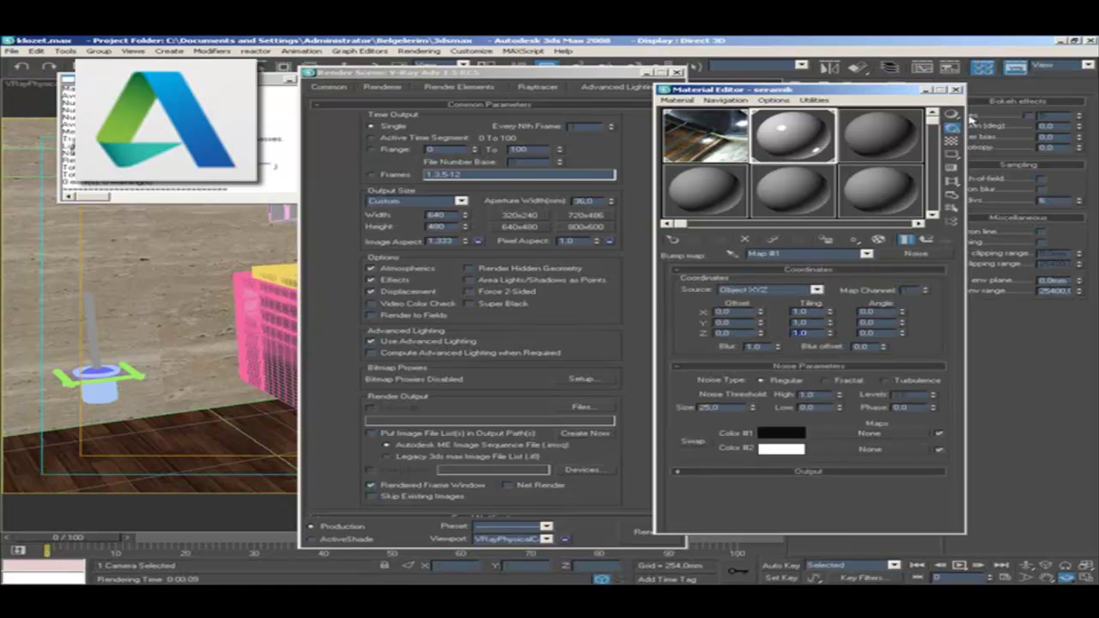
click(955, 91)
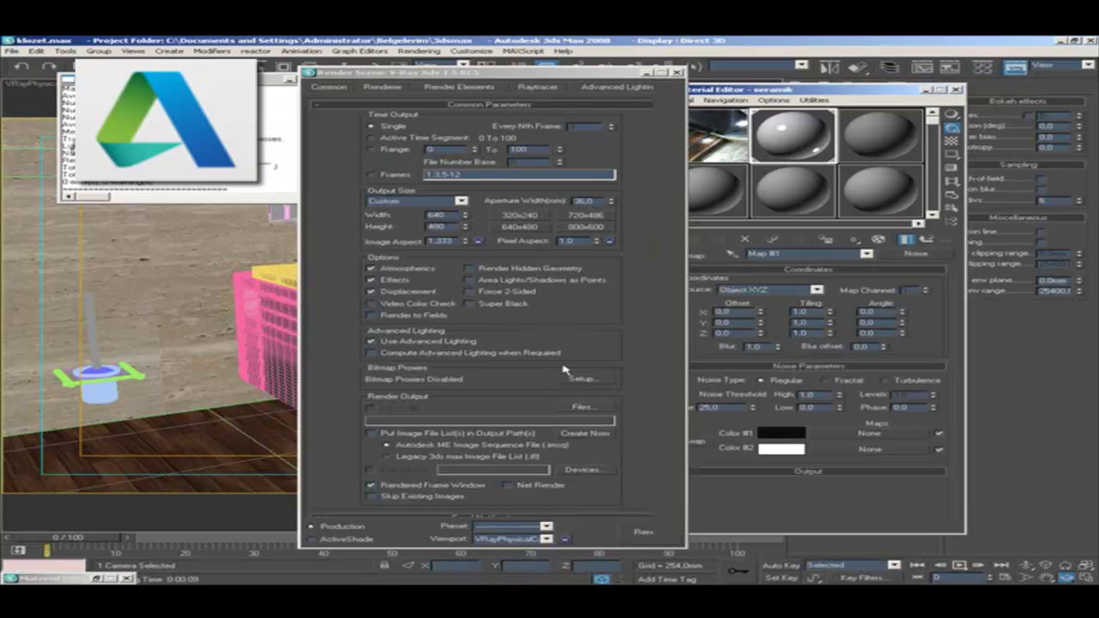
click(649, 536)
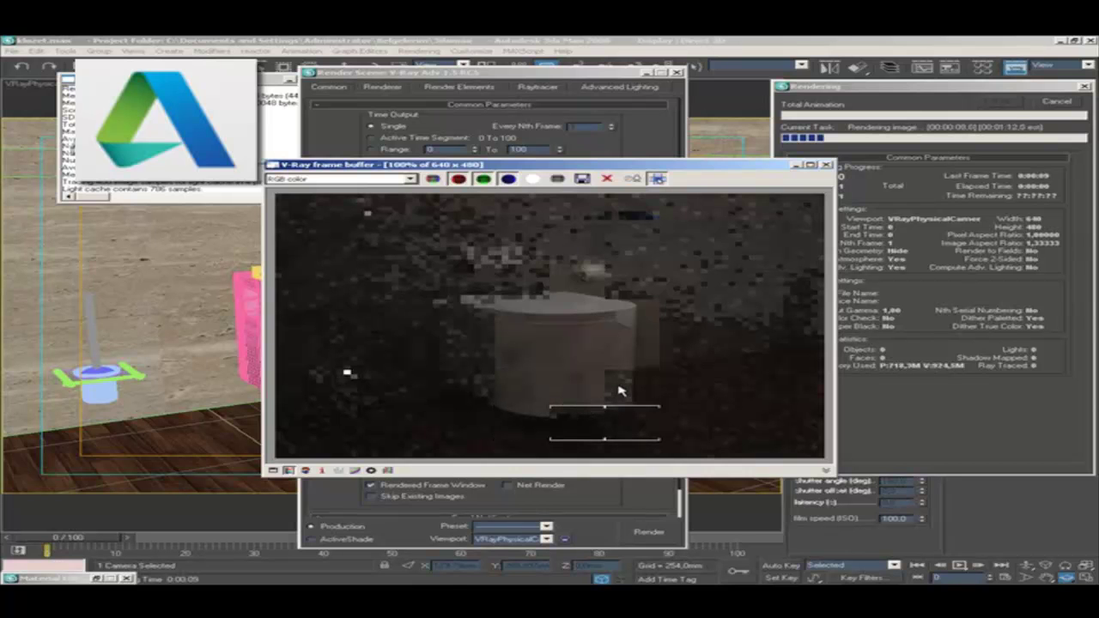
- Re-render through the physical camera at f-number 1.2, stopping each render early to compare the toilet's brightness
click(1058, 101)
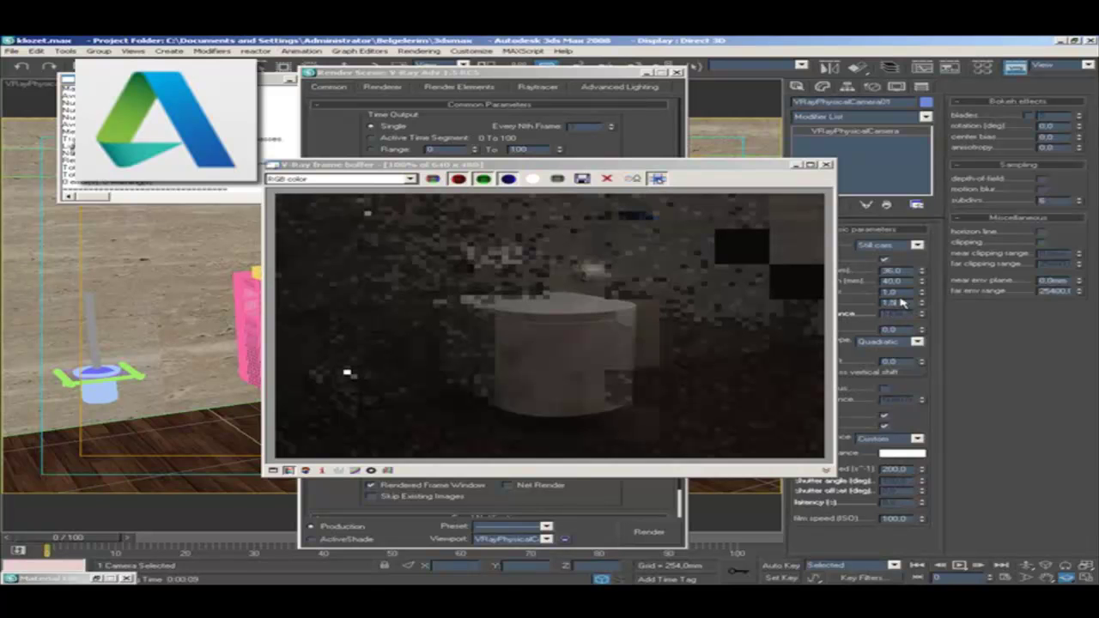
click(651, 534)
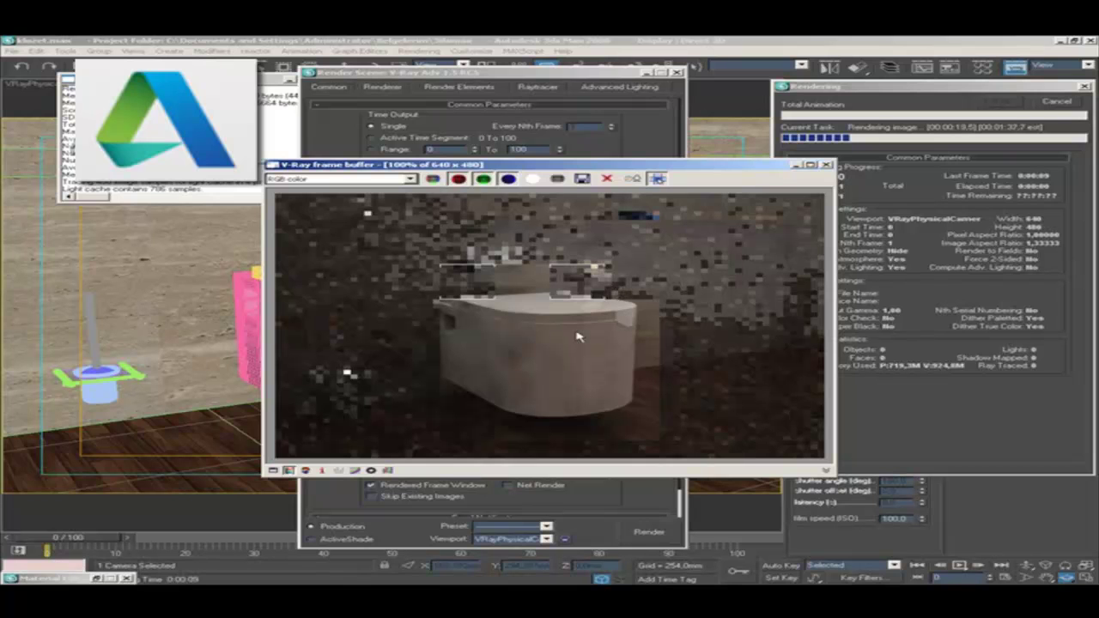
click(1084, 87)
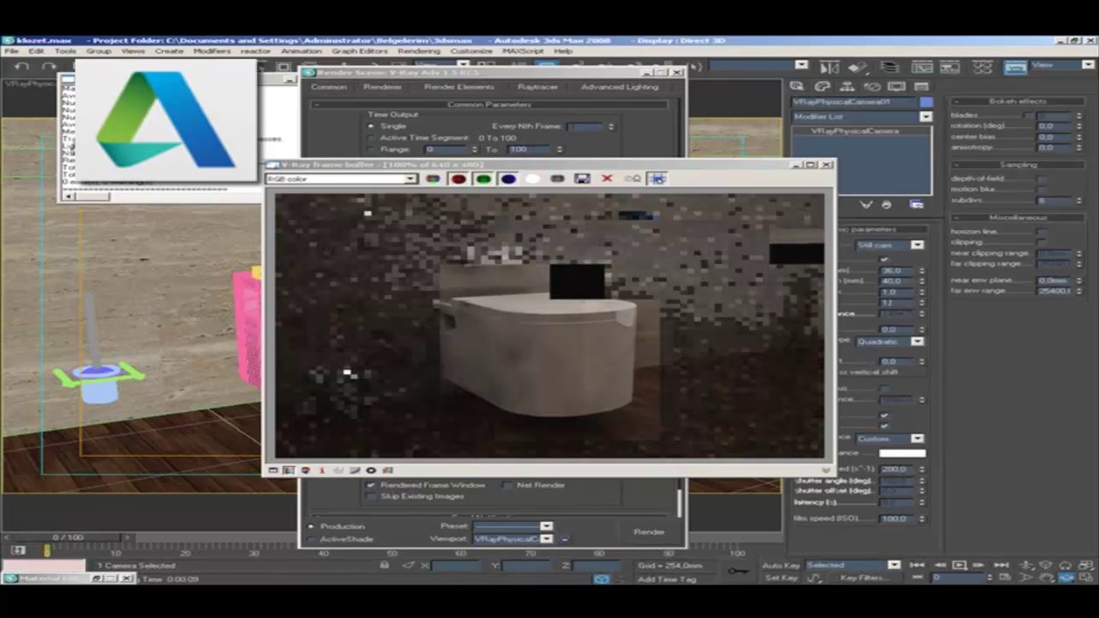
click(650, 532)
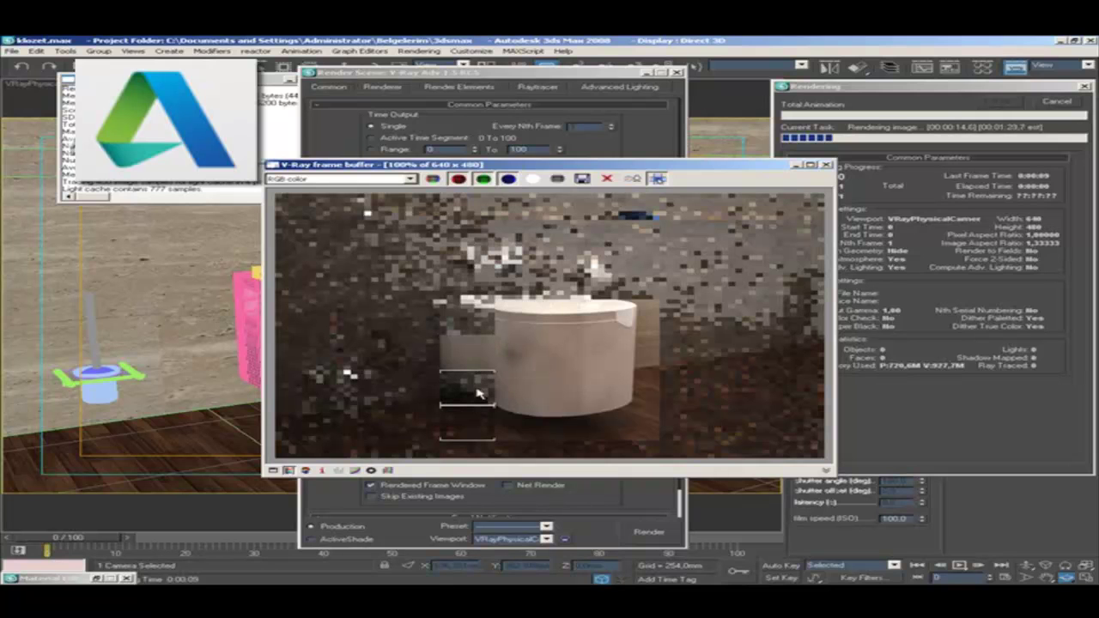
click(1057, 100)
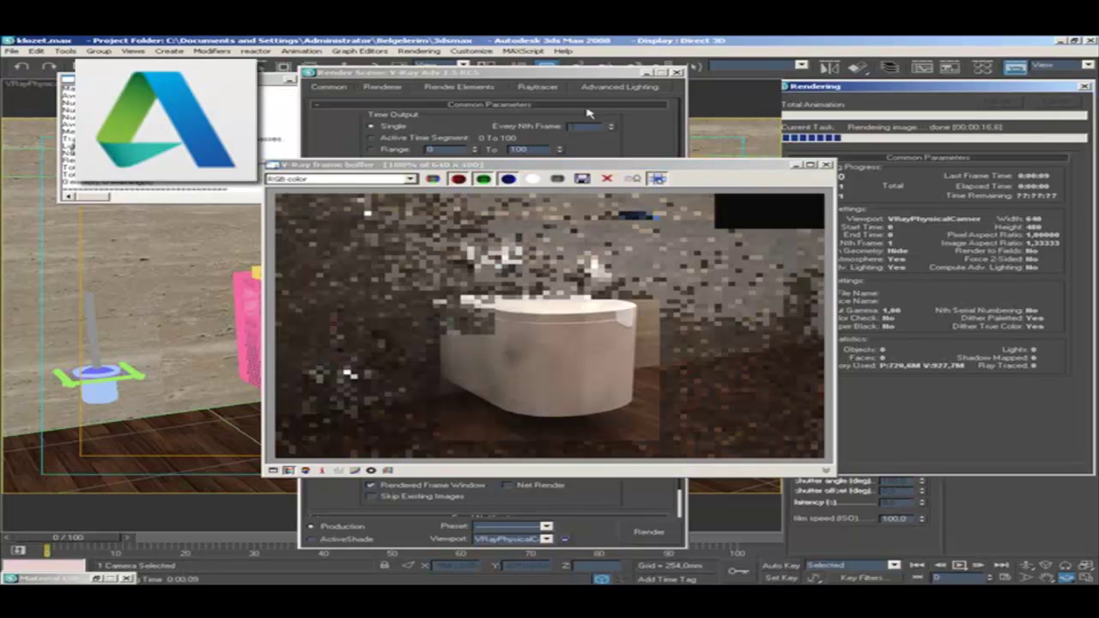
- Return to the seramik VRayMtl in the Material Editor and test-render the toilet, then close the frame buffer
click(599, 506)
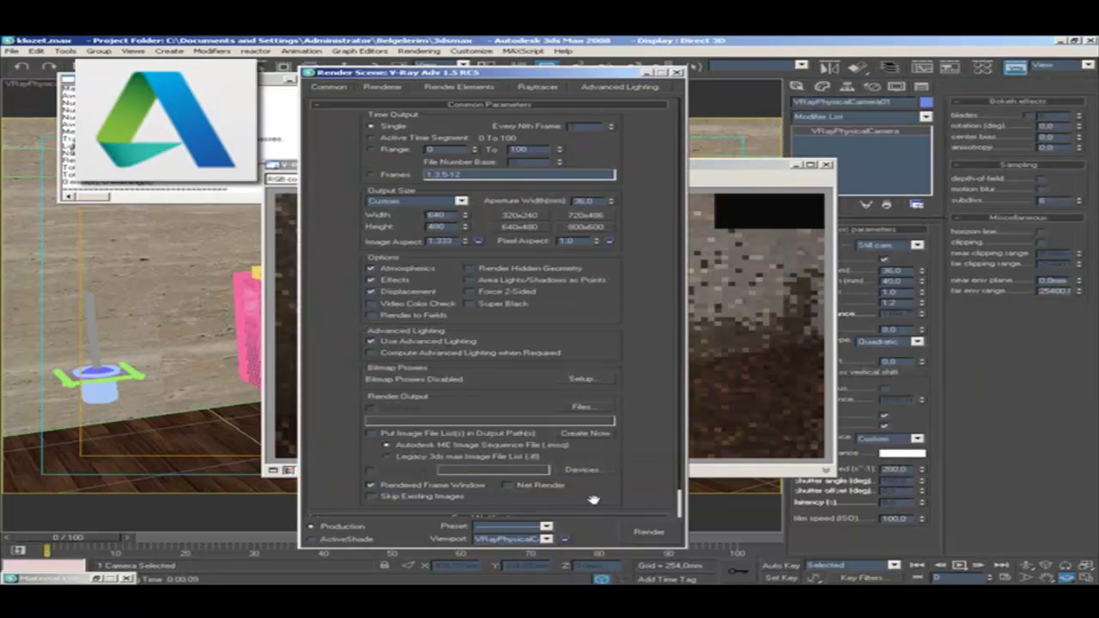
click(113, 580)
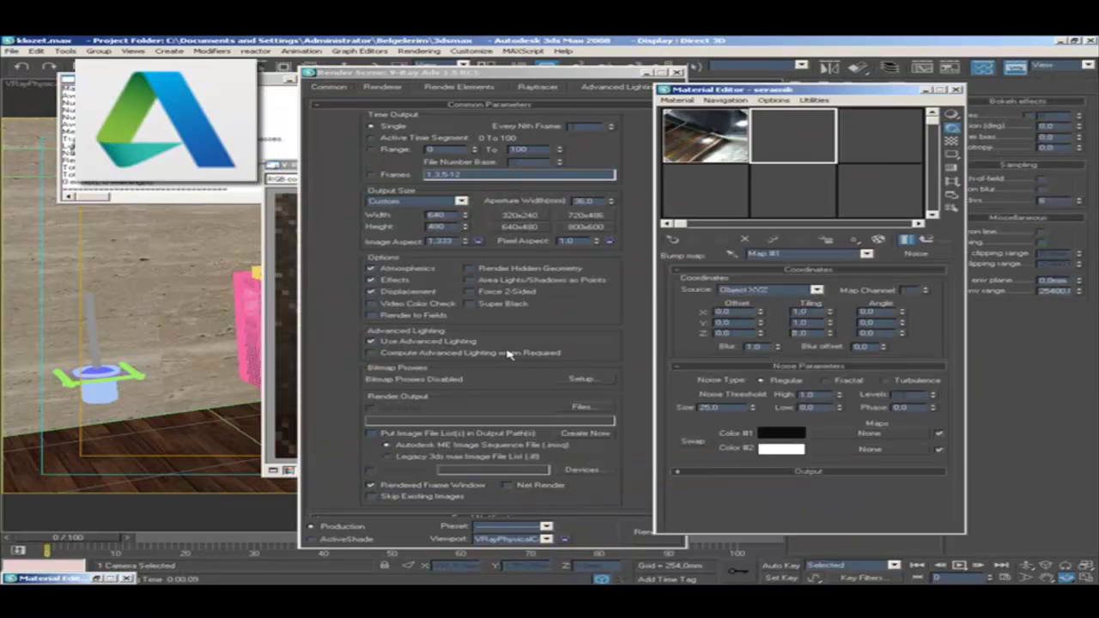
click(925, 243)
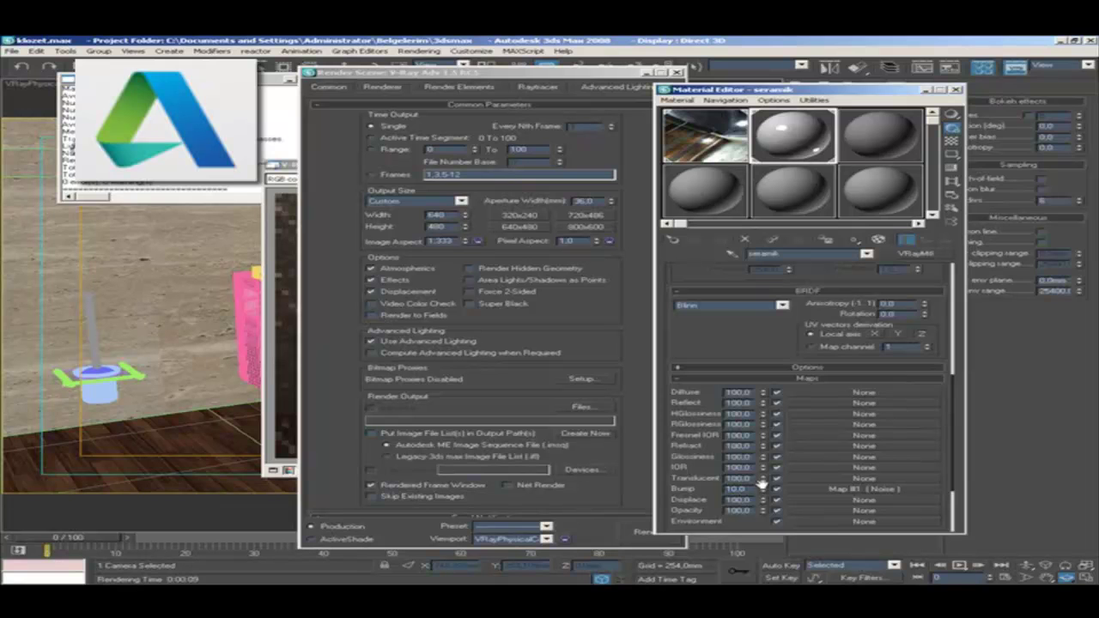
click(643, 532)
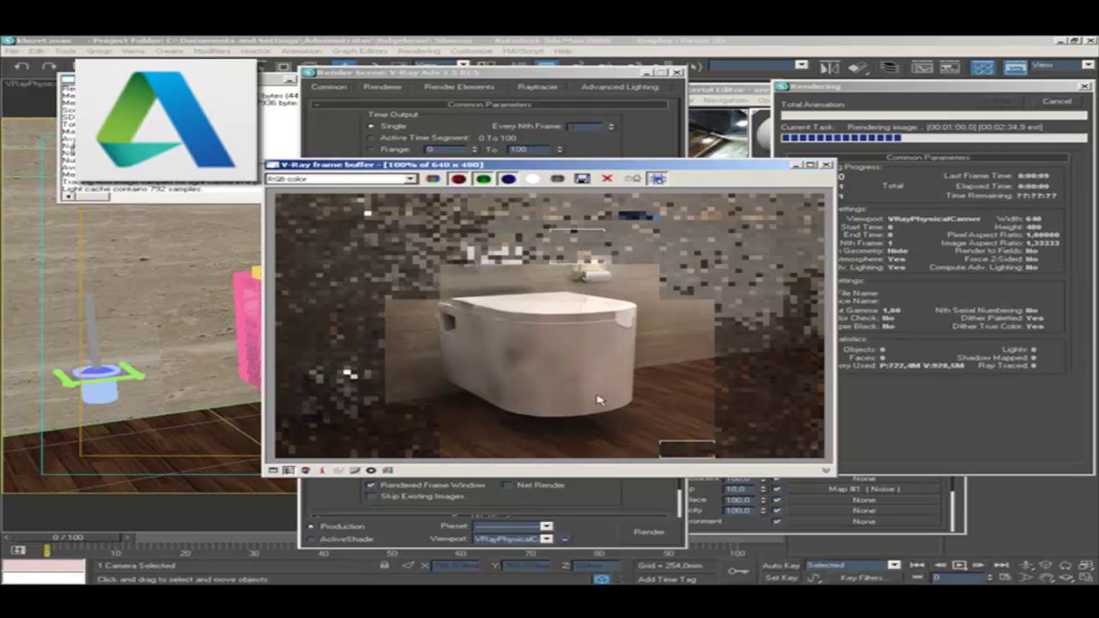
click(1056, 102)
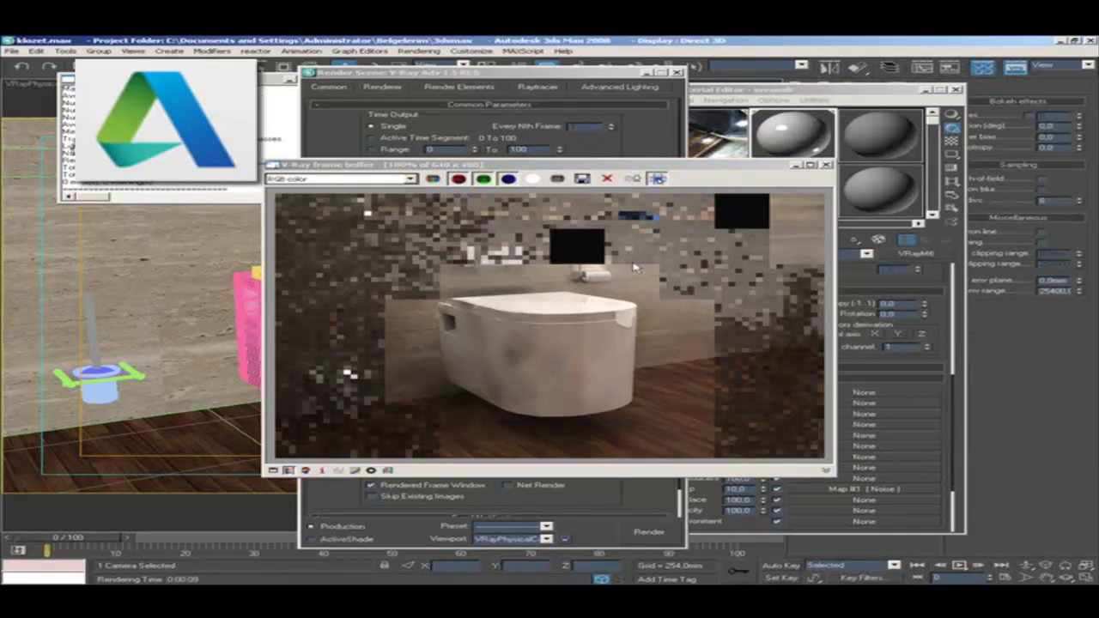
click(828, 165)
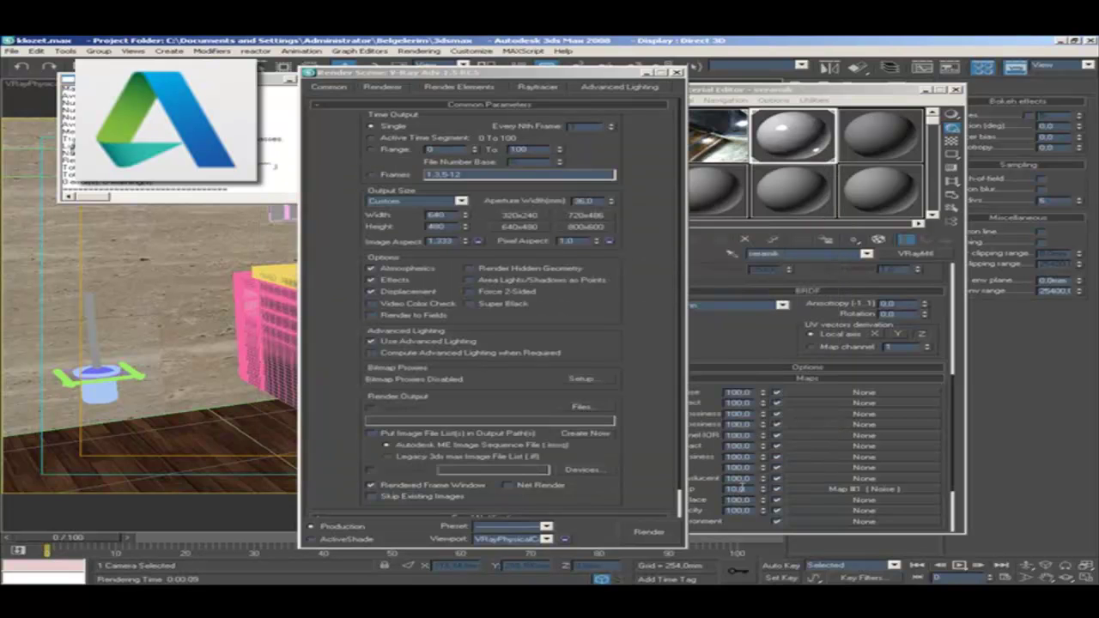
- Set the seramik material's Noise bump amount to 10.0
click(736, 488)
text(10)
key(Return)
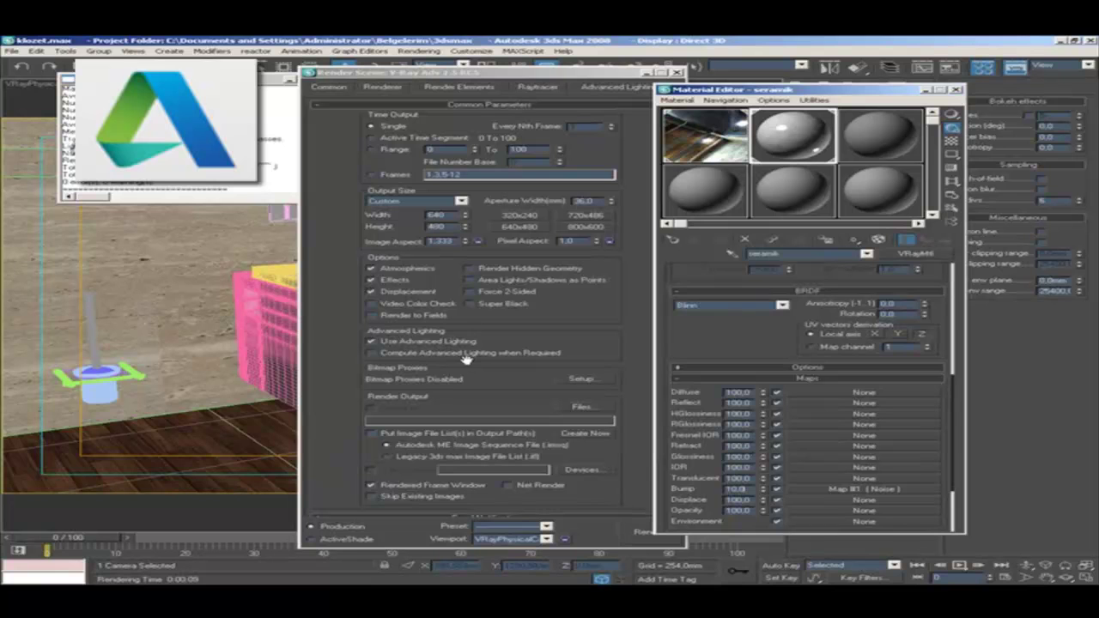
double_click(736, 490)
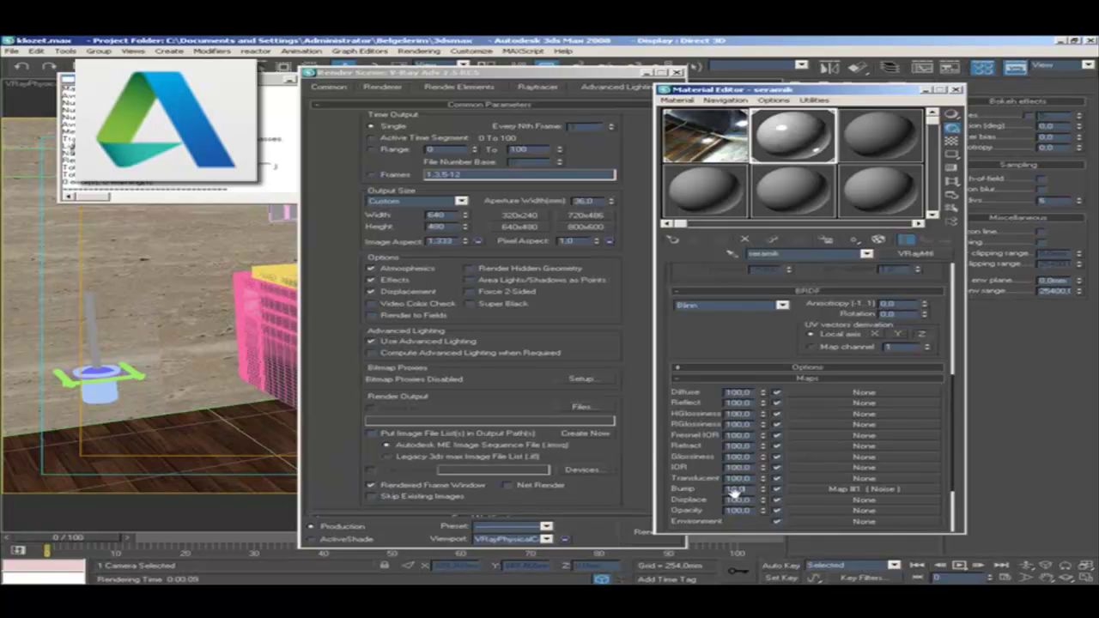